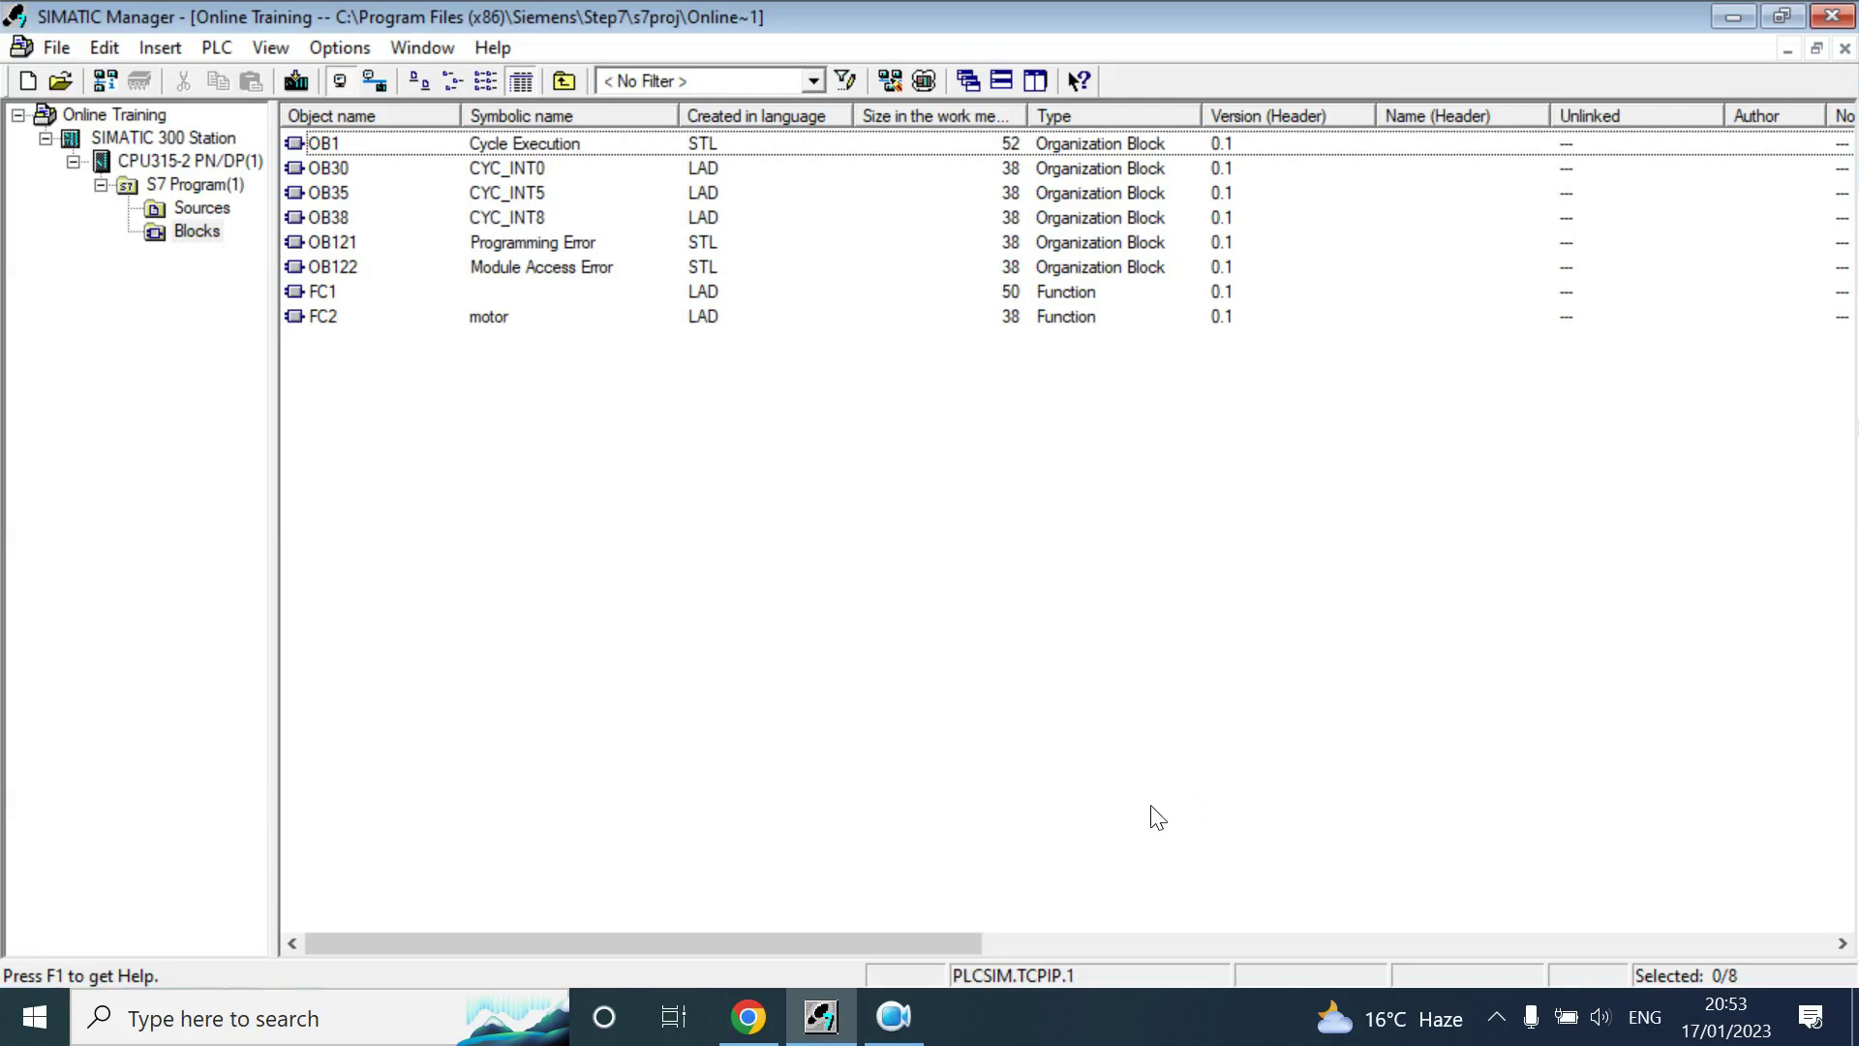
Start S7-PLCSIM, leaving its CPU in STOP, then bring the Chrome window forward
left_click(919, 77)
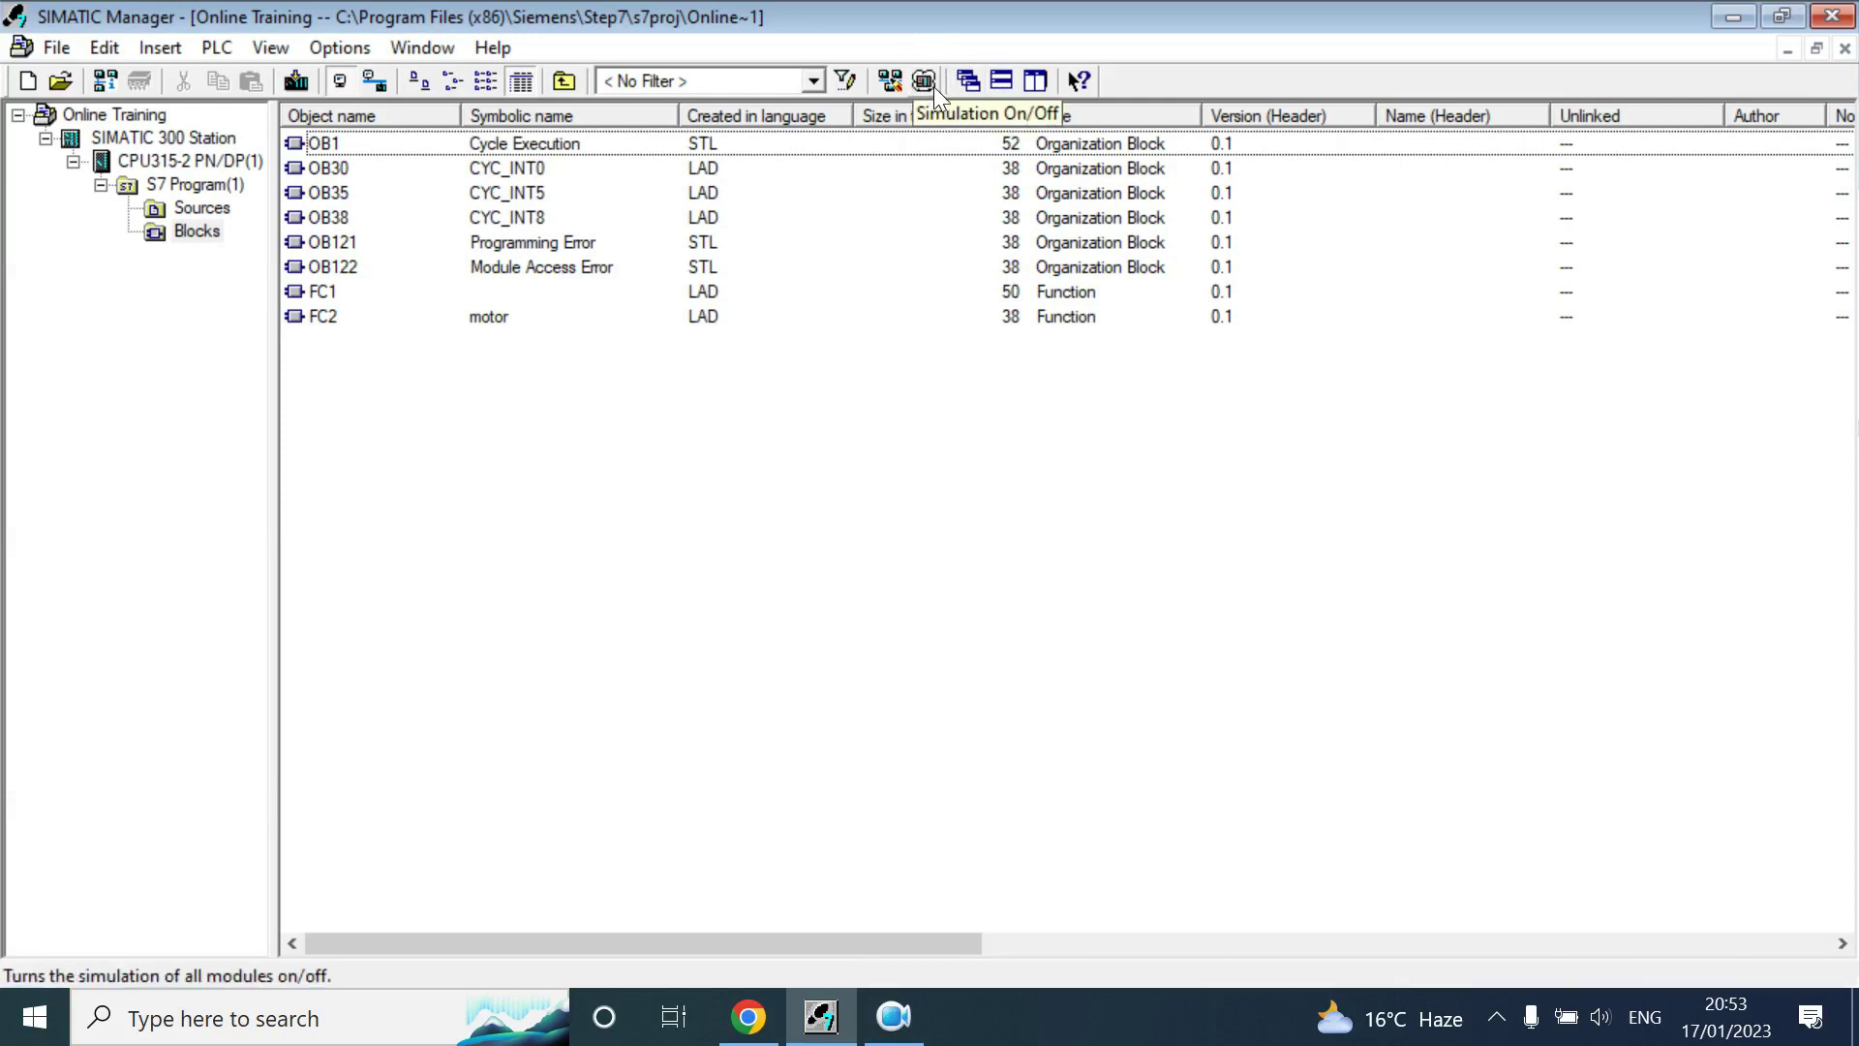
left_click(925, 84)
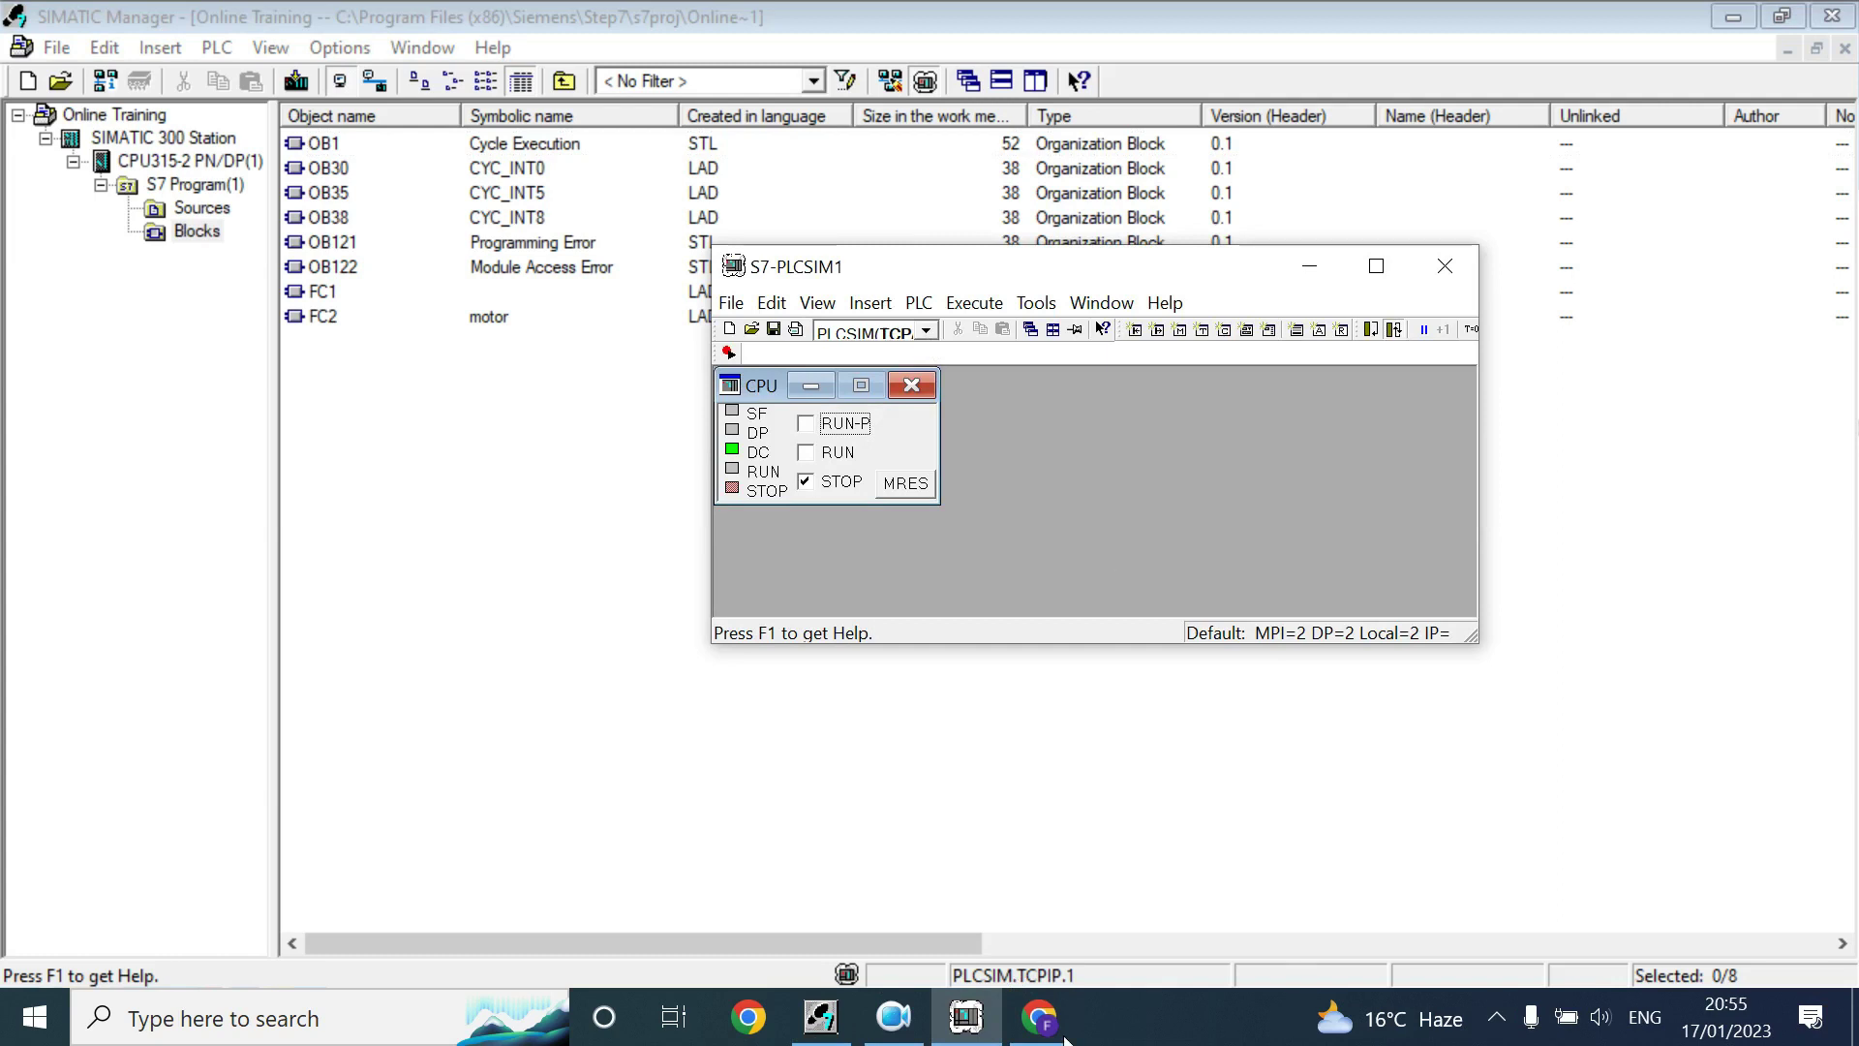
mouse_move(1050, 1034)
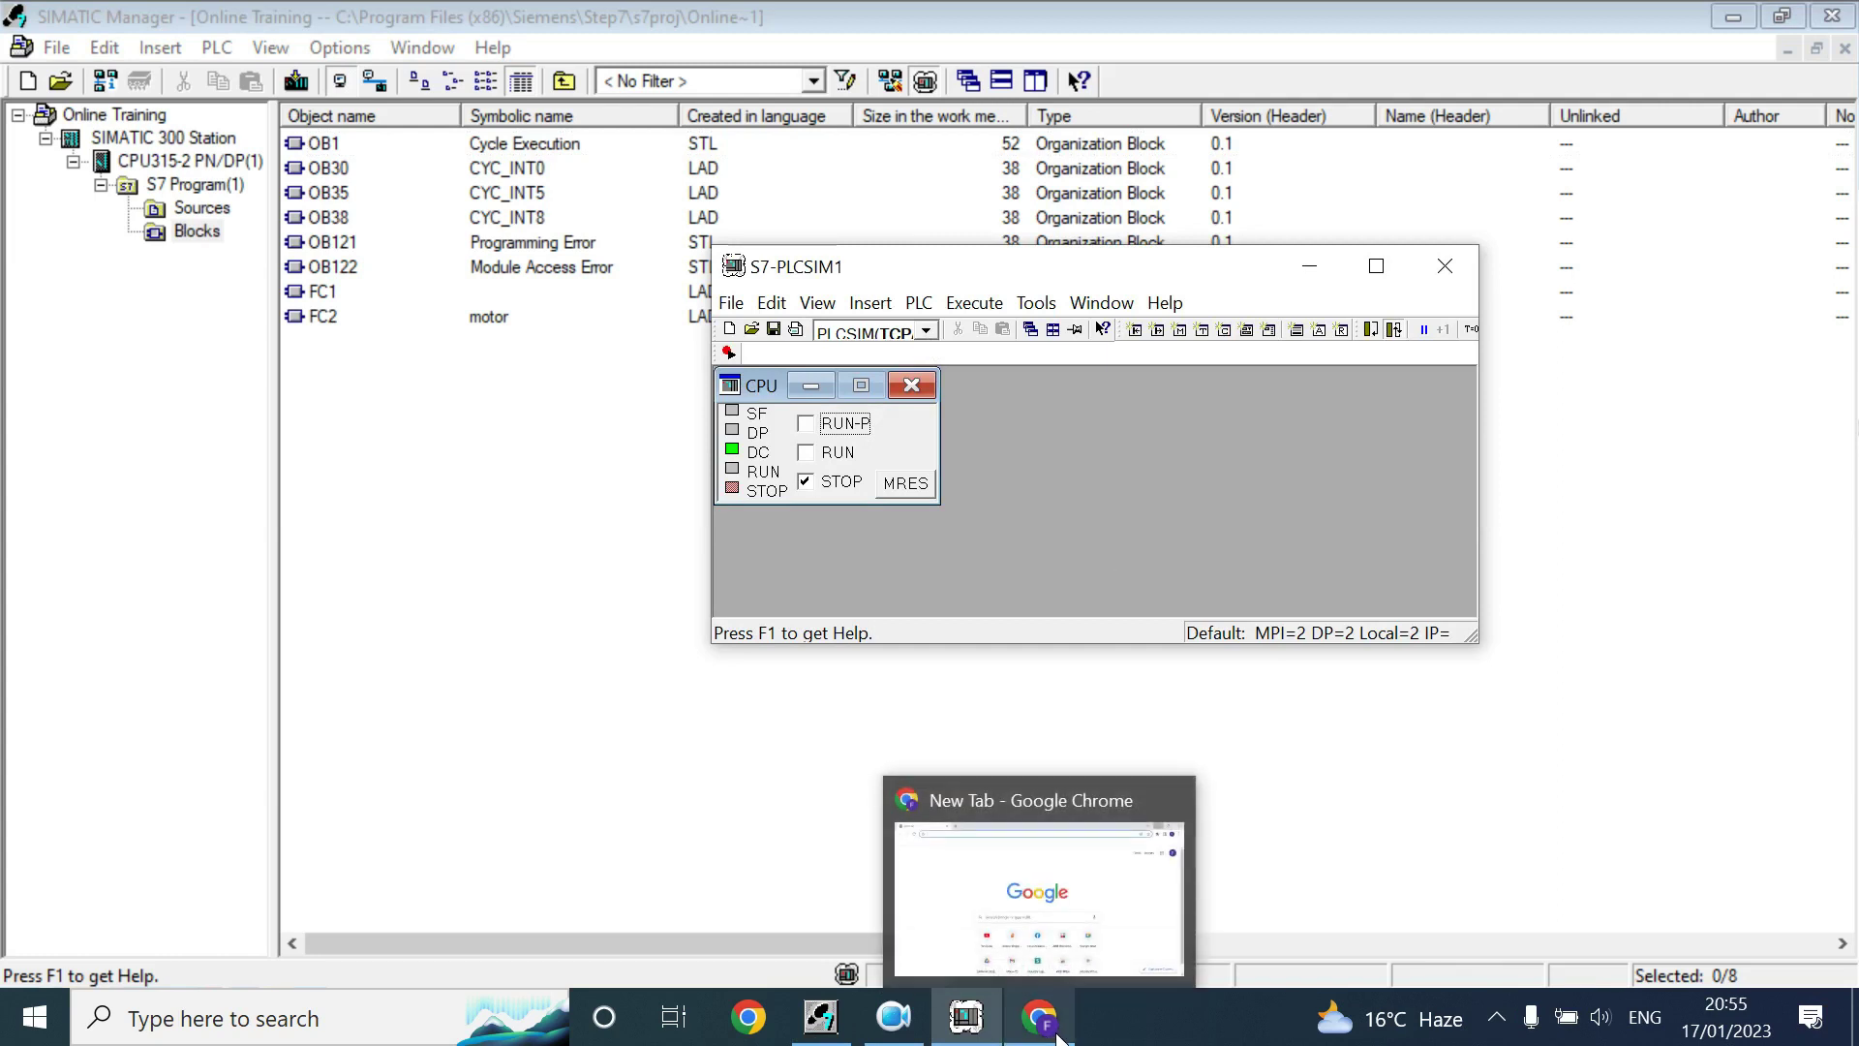
left_click(1041, 1017)
Search 'plcsim for v5.6' and download the S7-PLCSIM V5.4 SP8 installer from Siemens' trial page
left_click(473, 75)
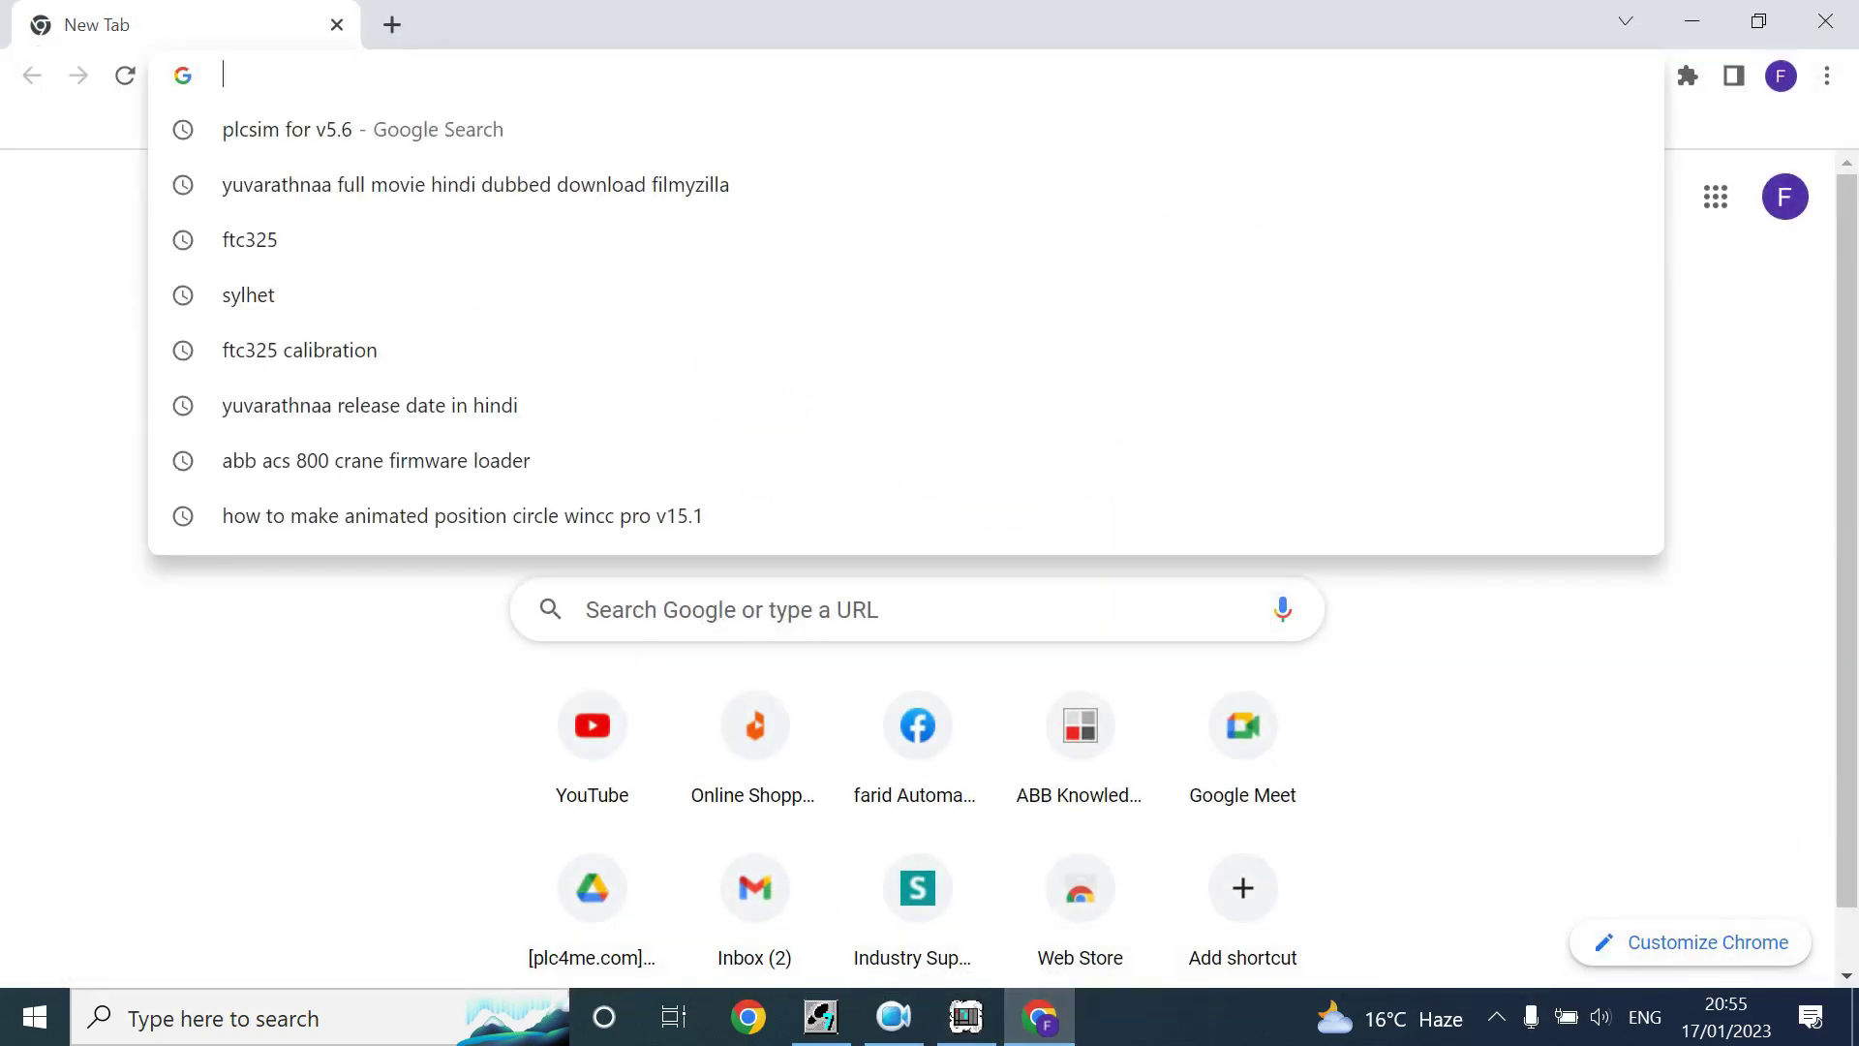
type("p")
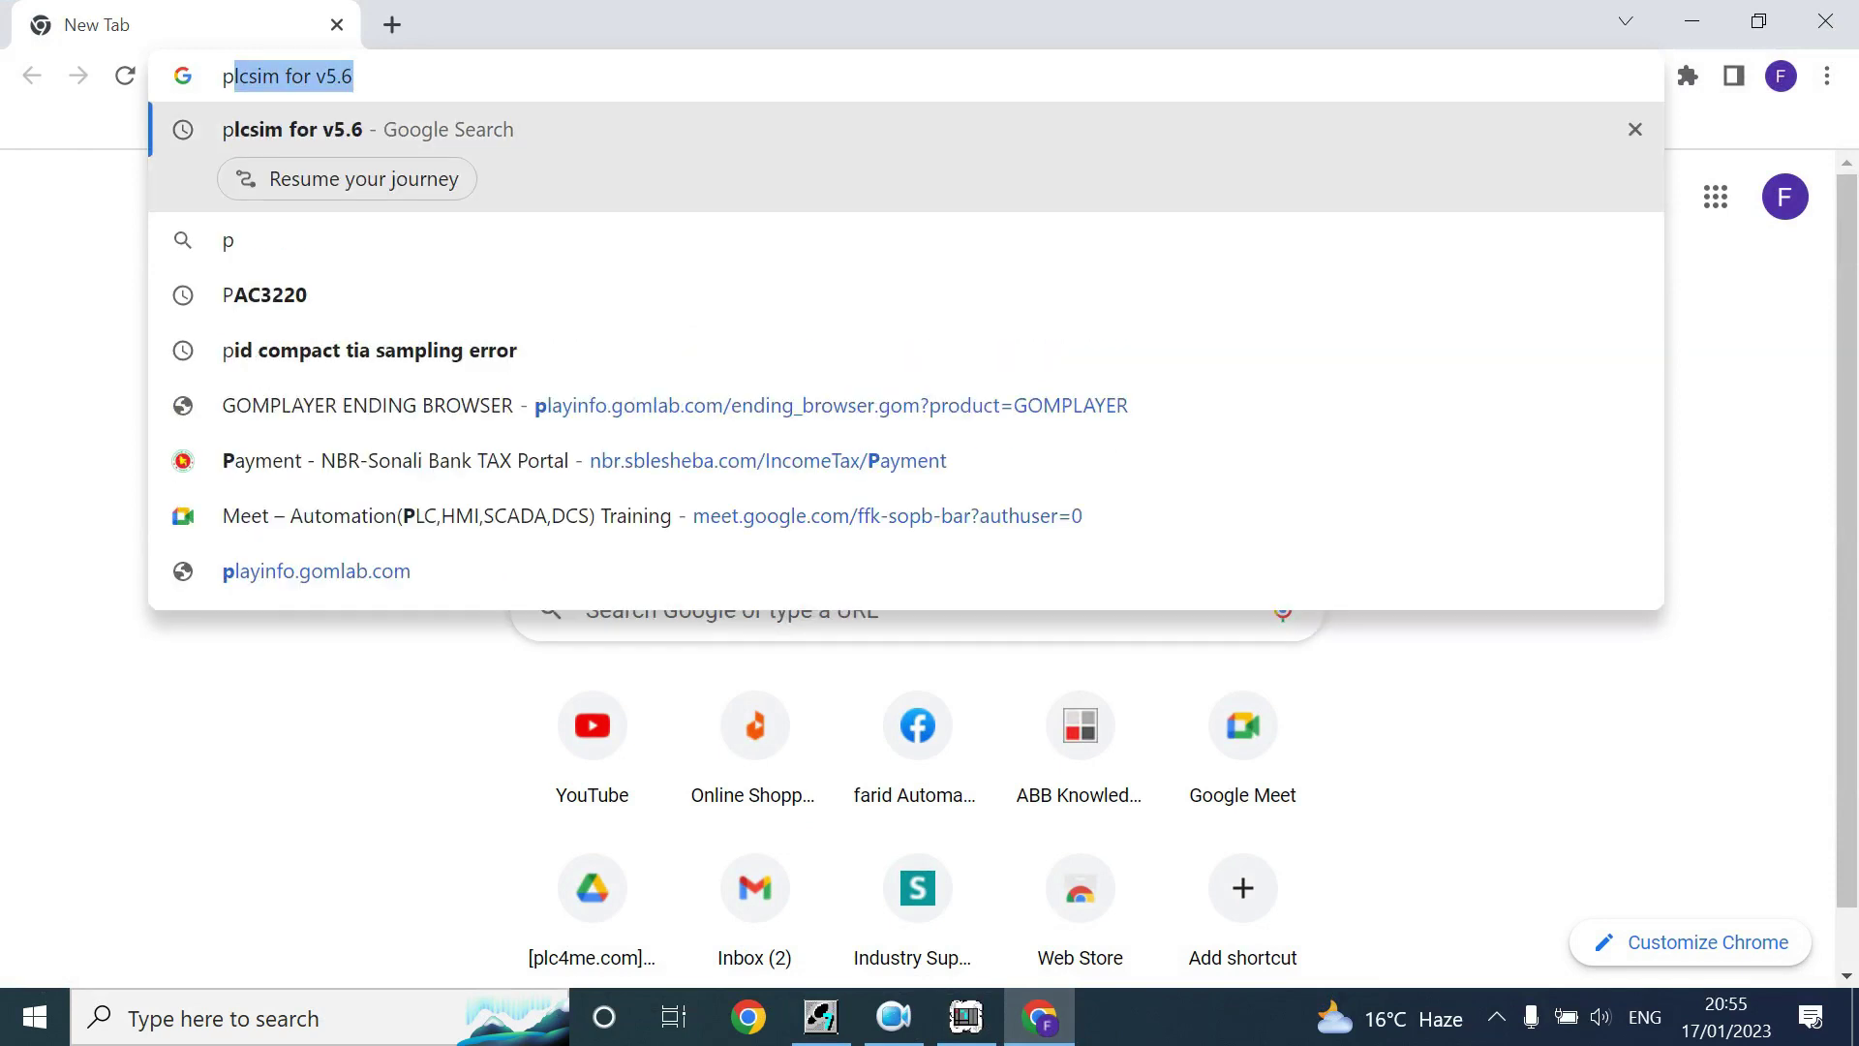
left_click(314, 133)
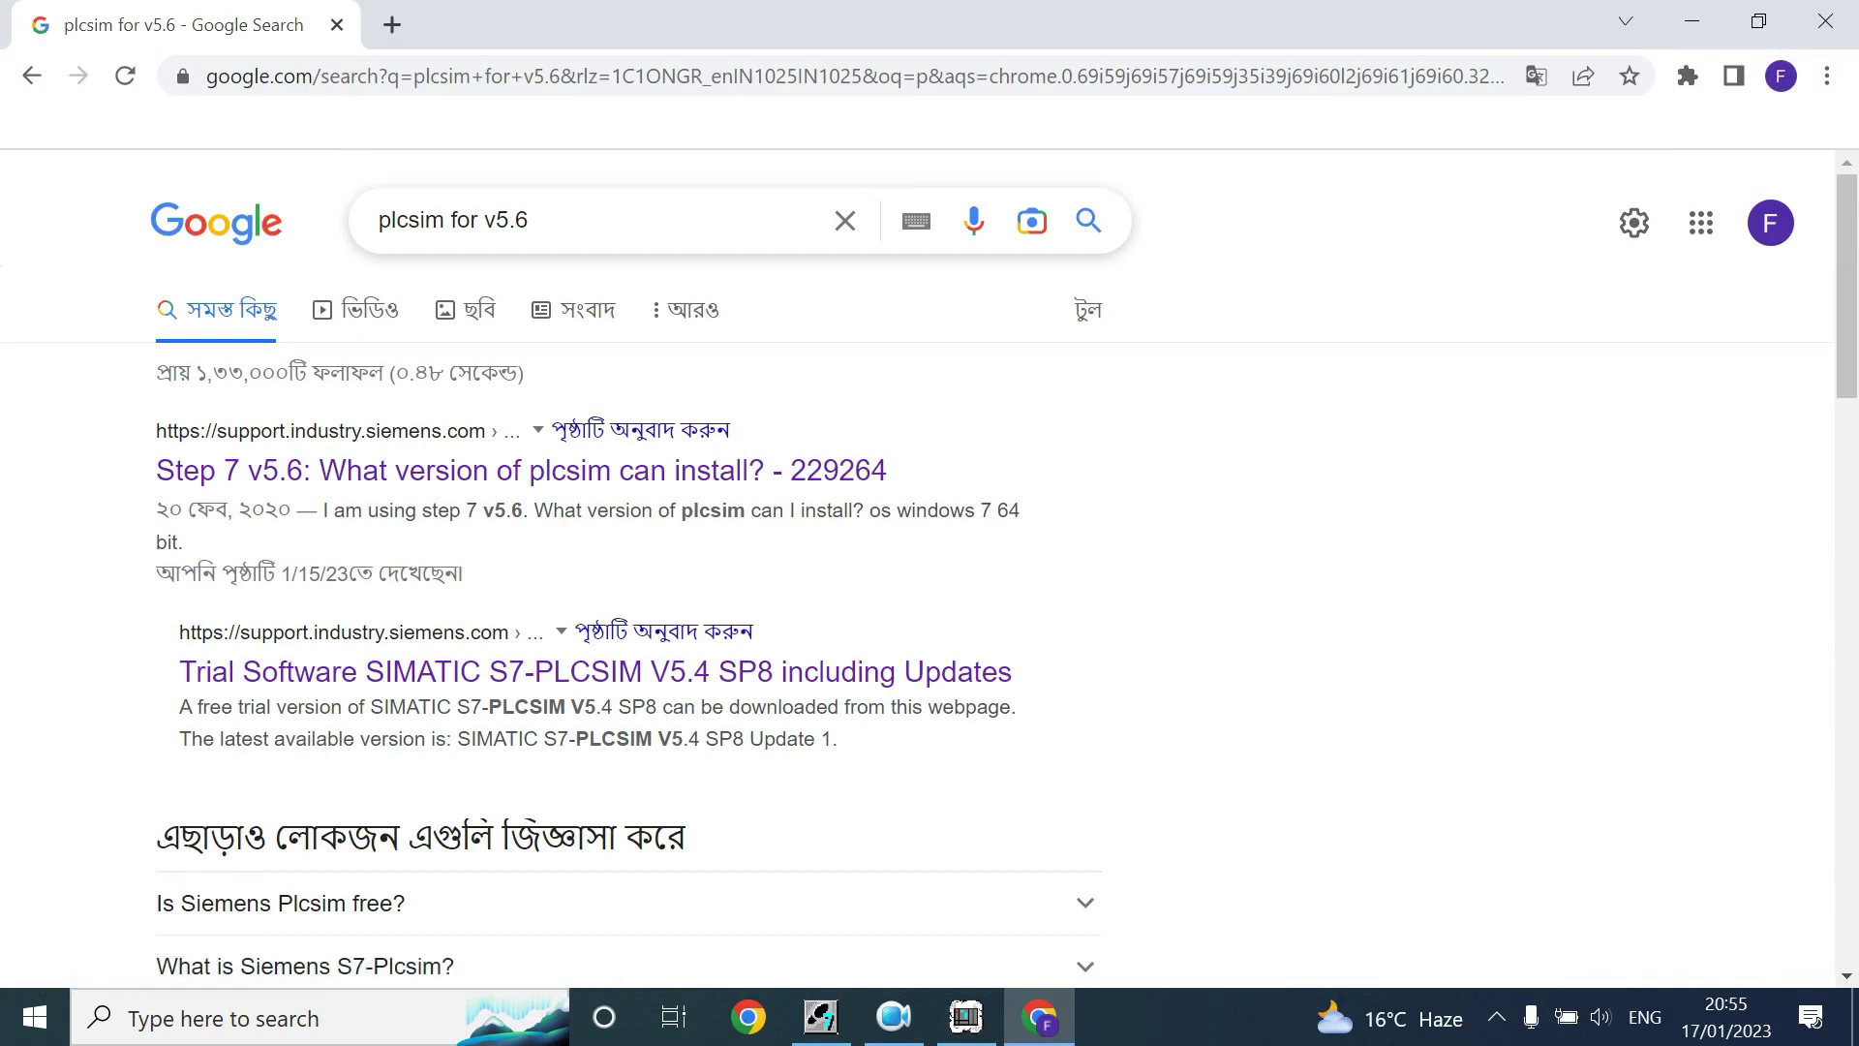
left_click(524, 672)
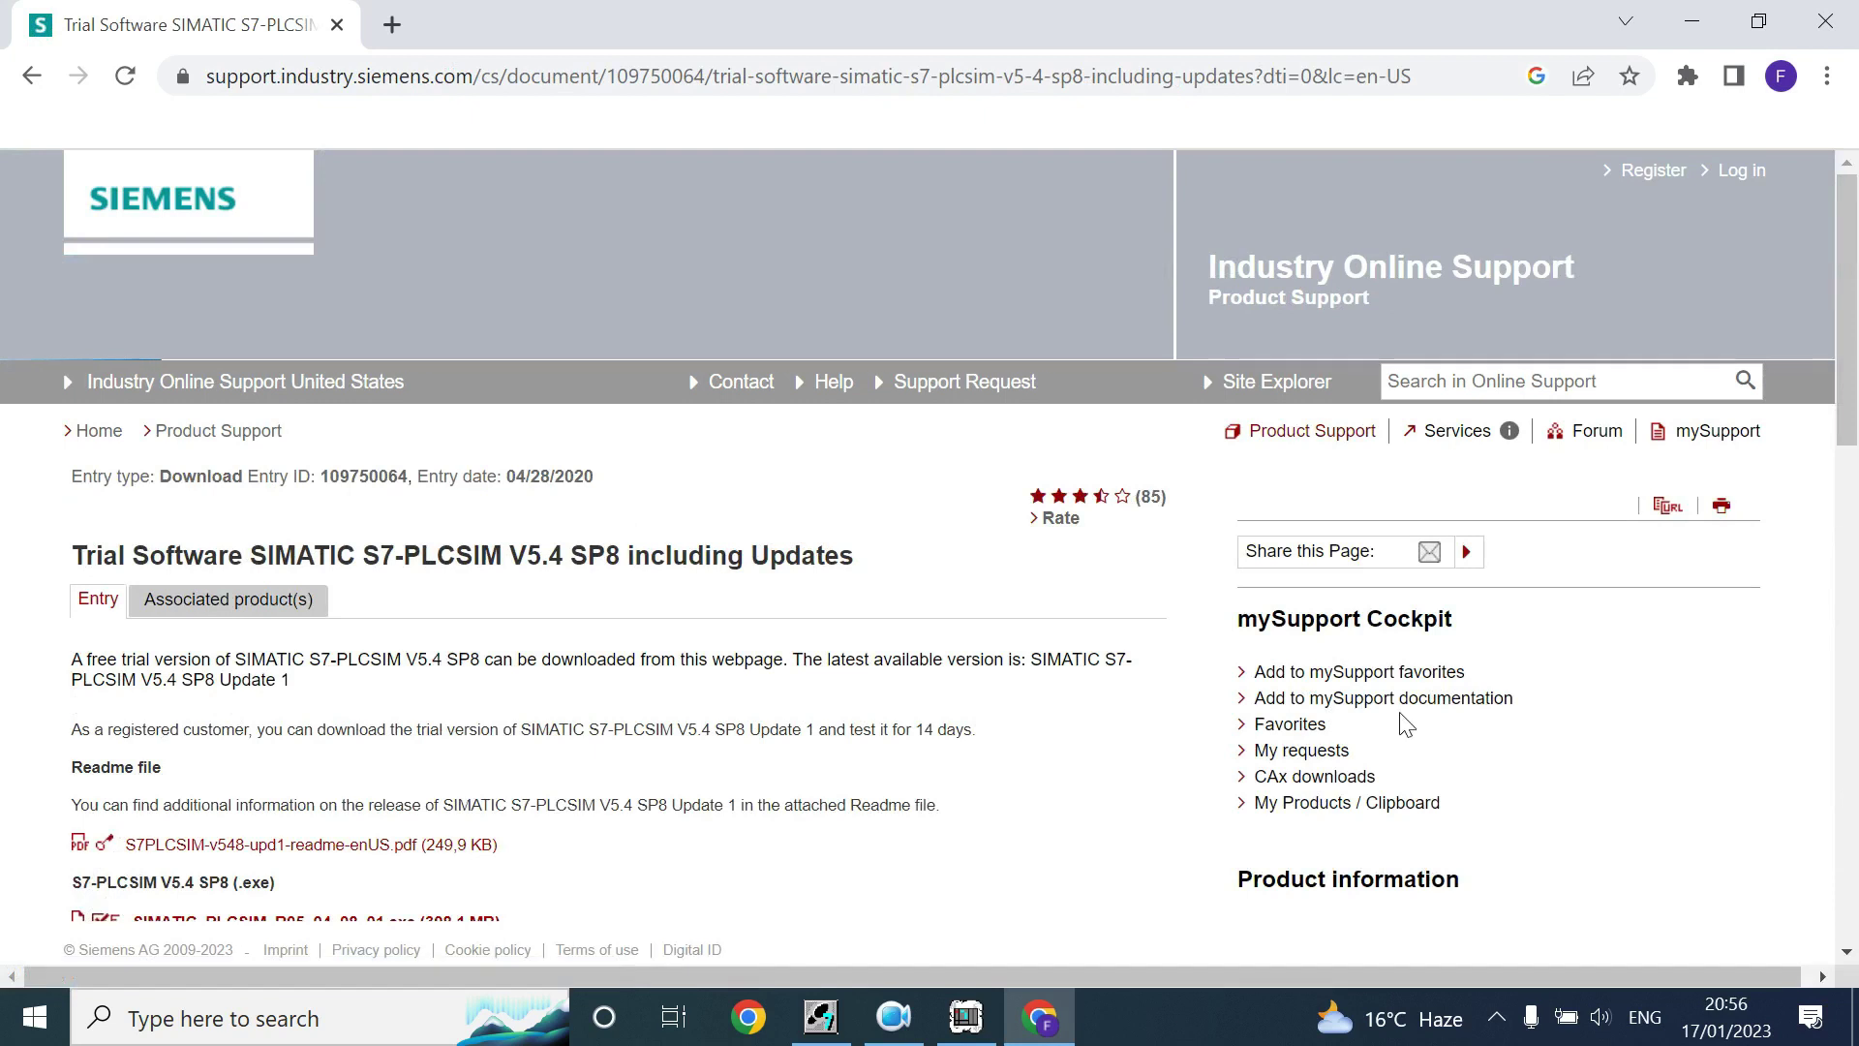
left_click_drag(1849, 288, 1849, 539)
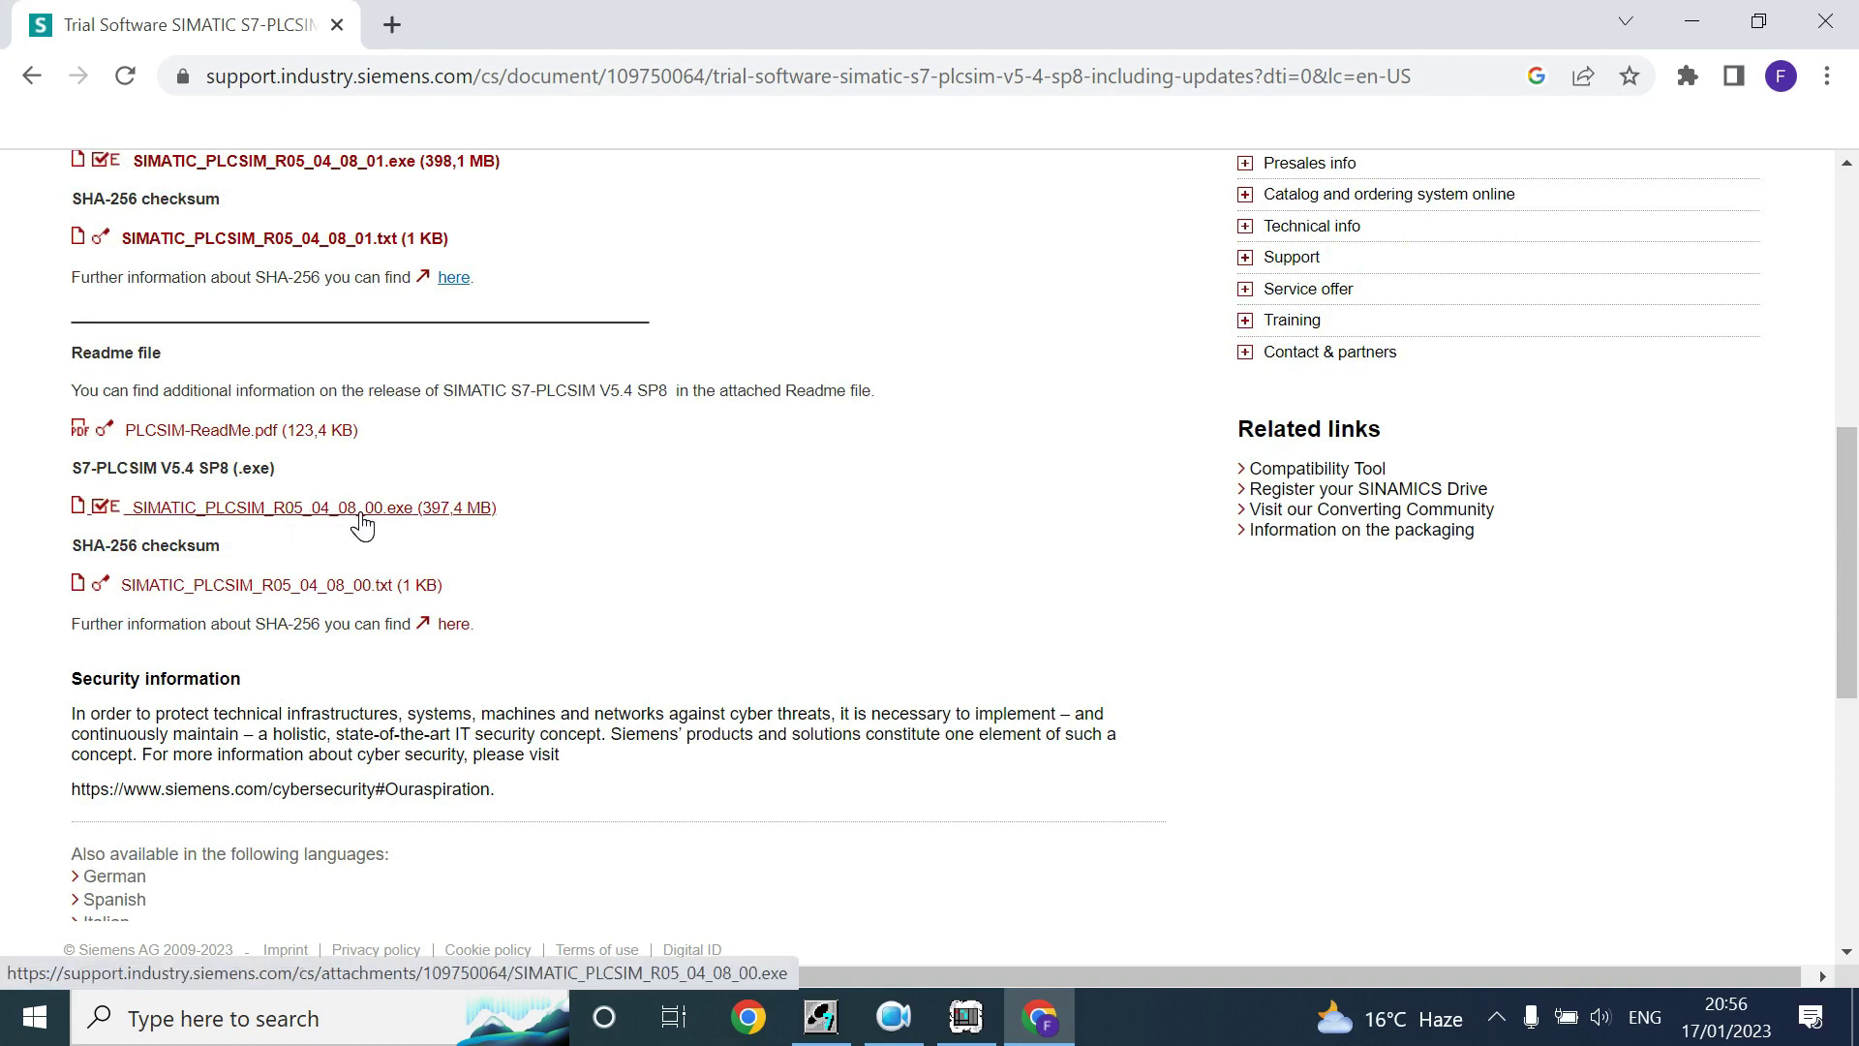
left_click(361, 516)
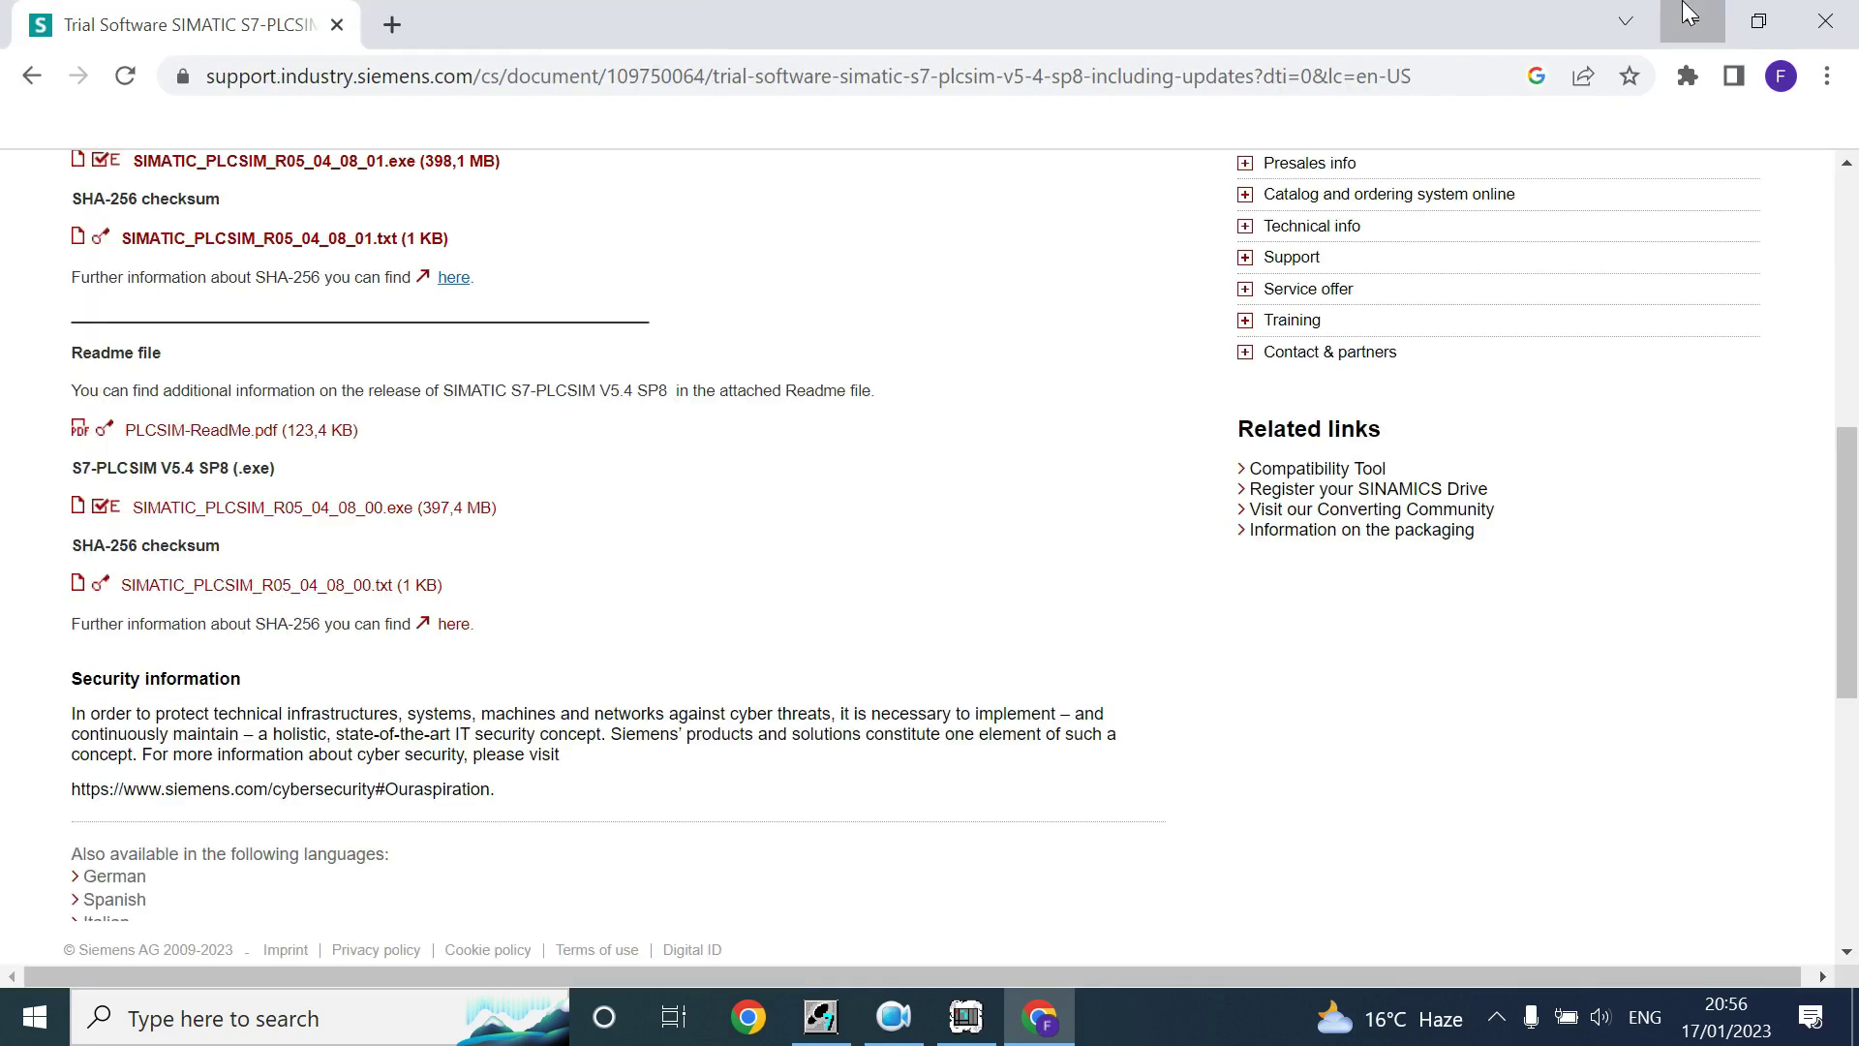
left_click(1690, 16)
Put the simulated CPU into RUN-P mode and add an IB 0 input watch window
left_click(1125, 972)
left_click(965, 1016)
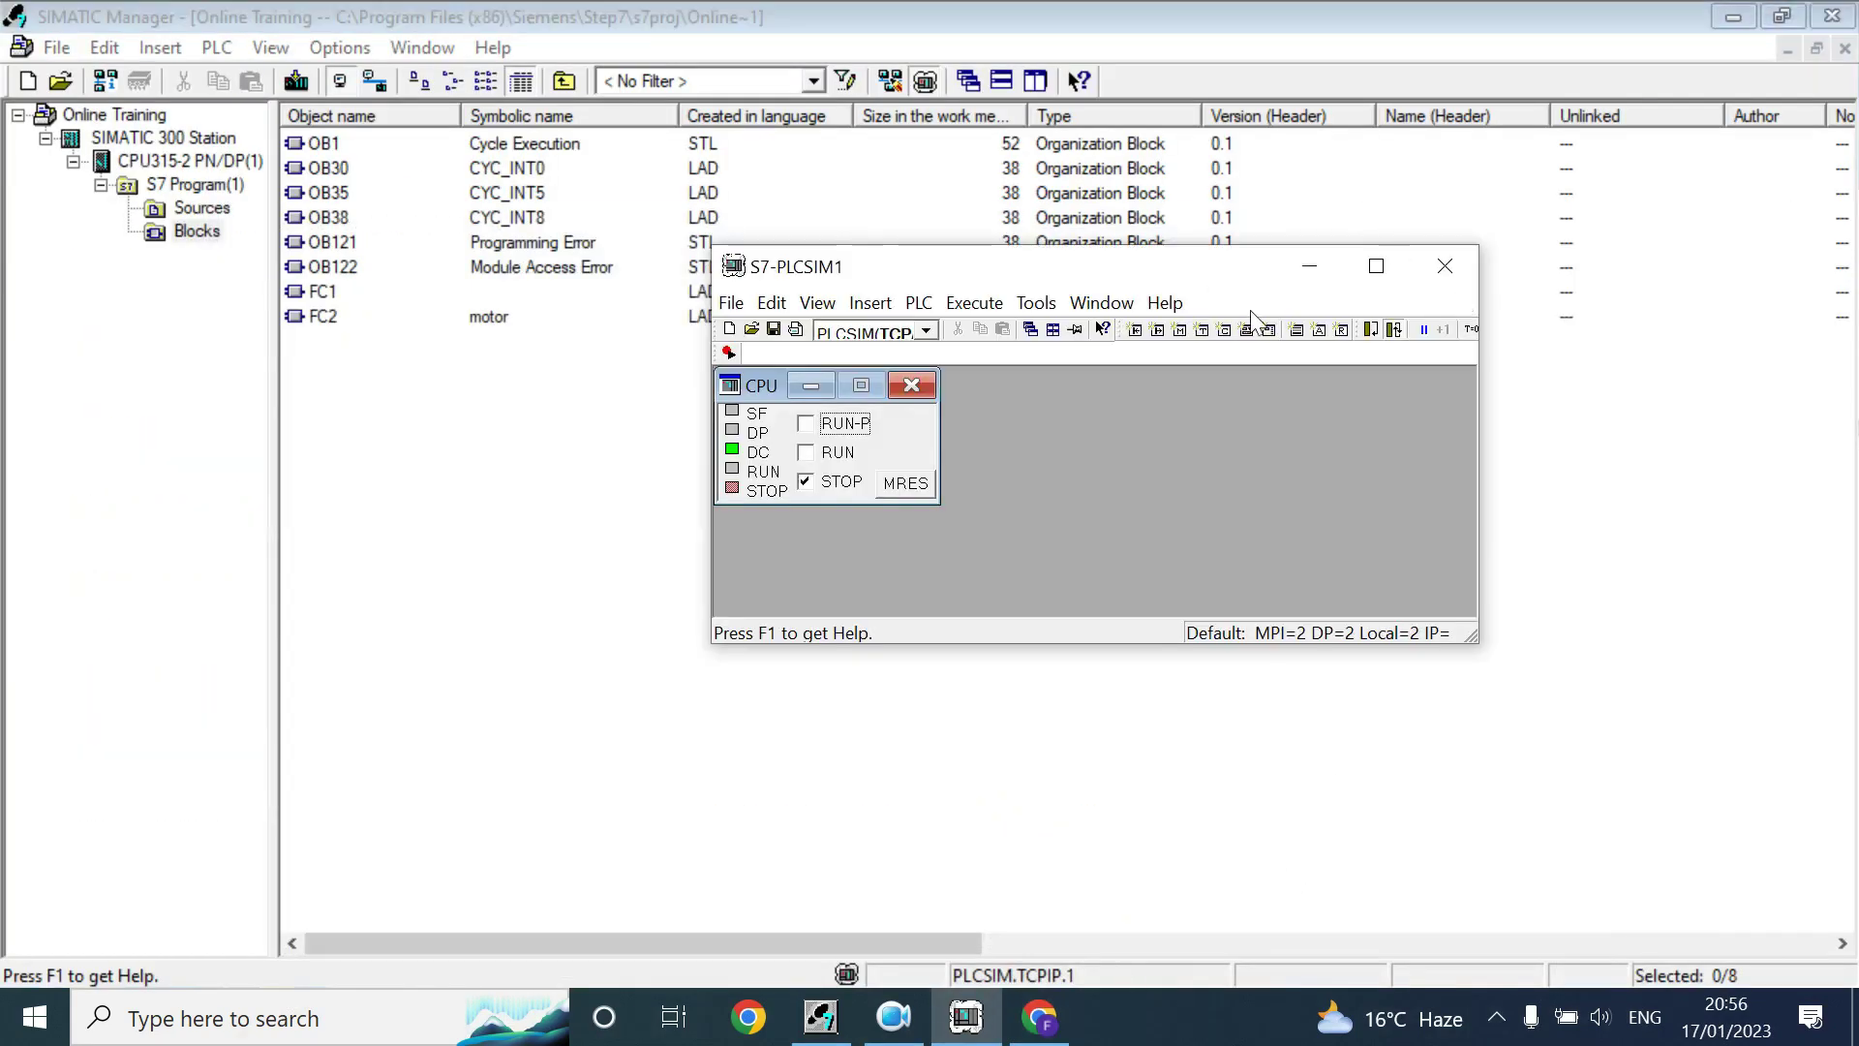
left_click(1310, 267)
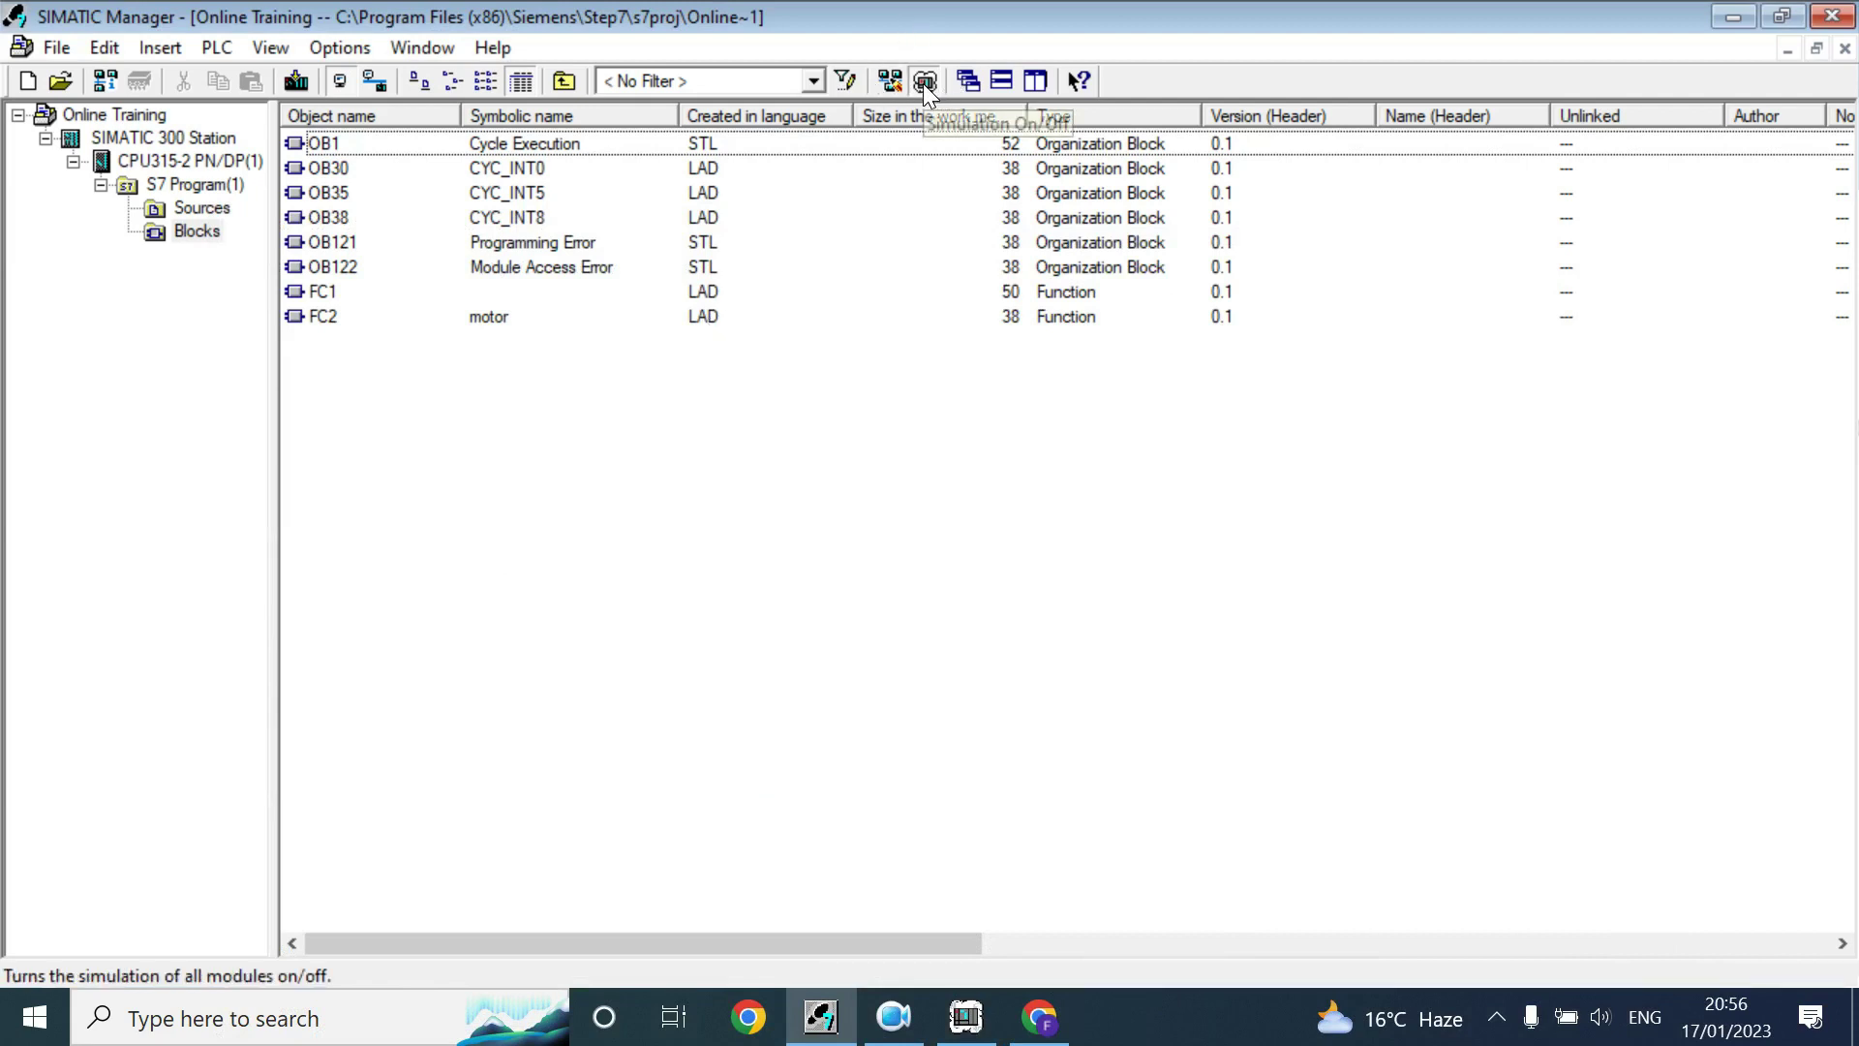
left_click(968, 1028)
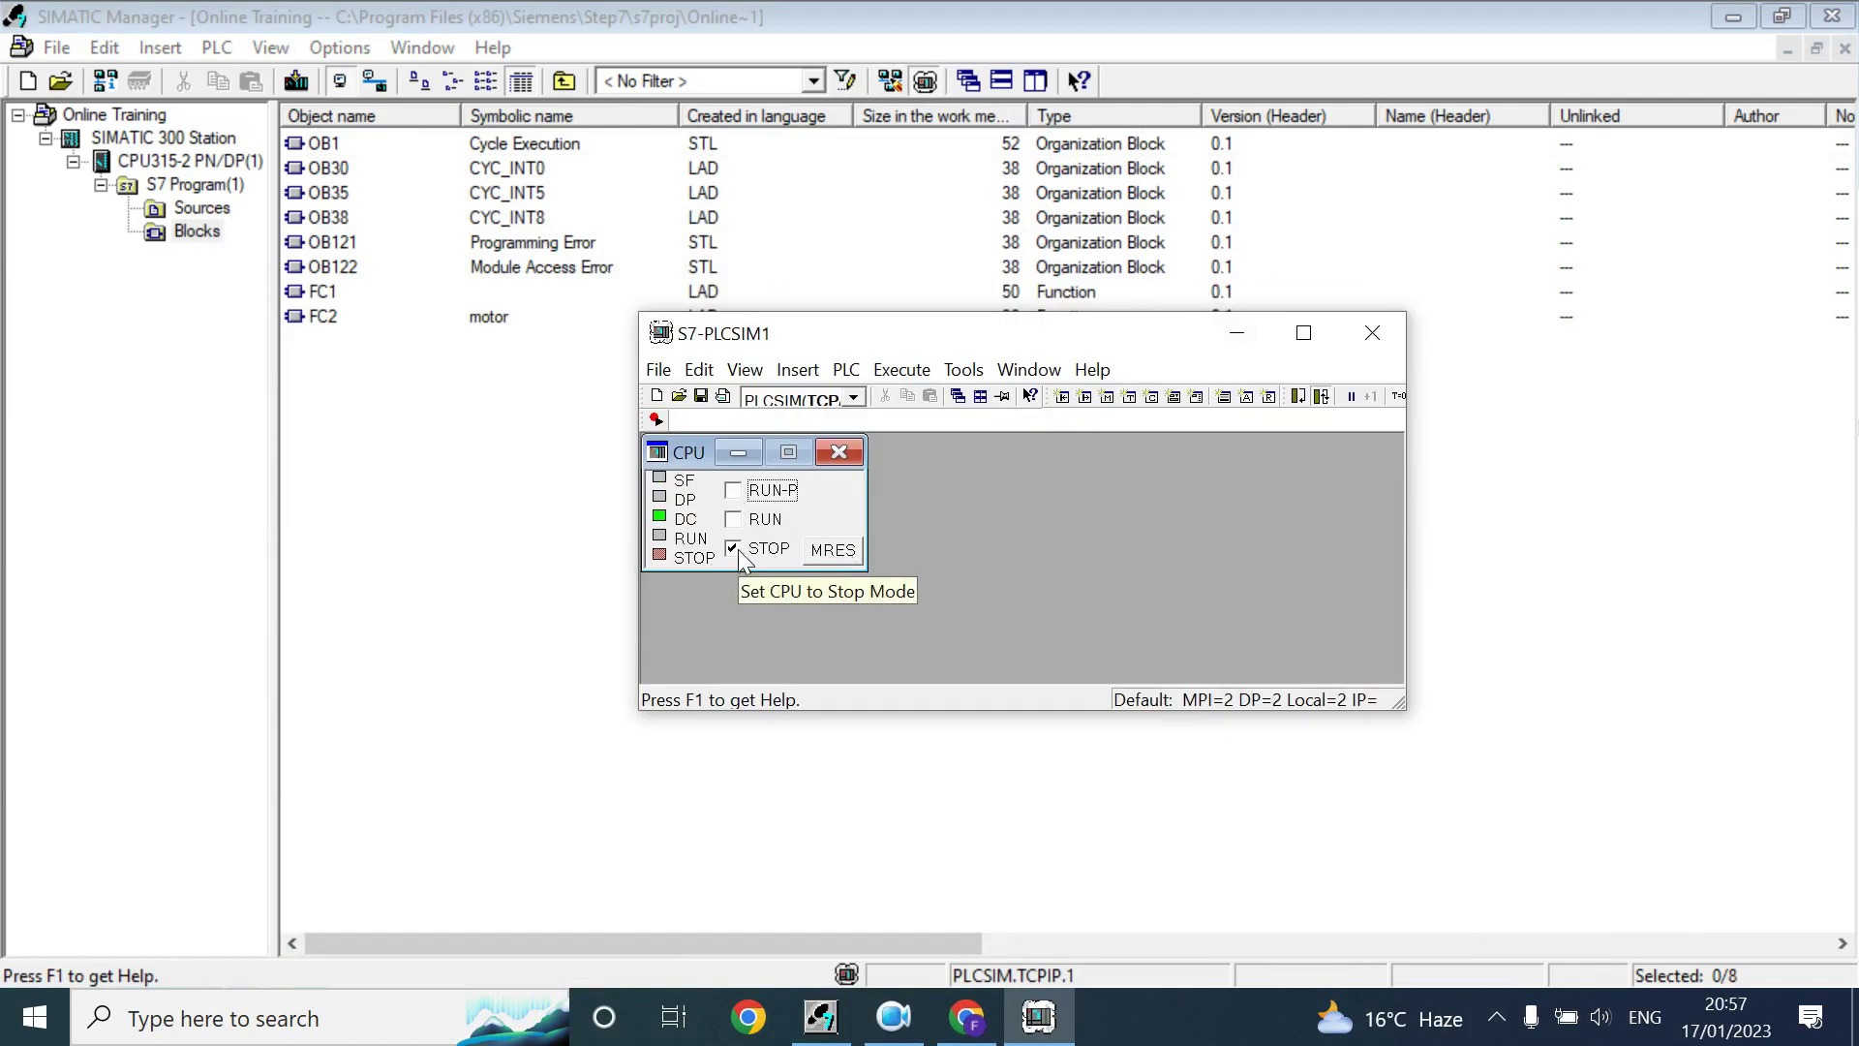
left_click(733, 519)
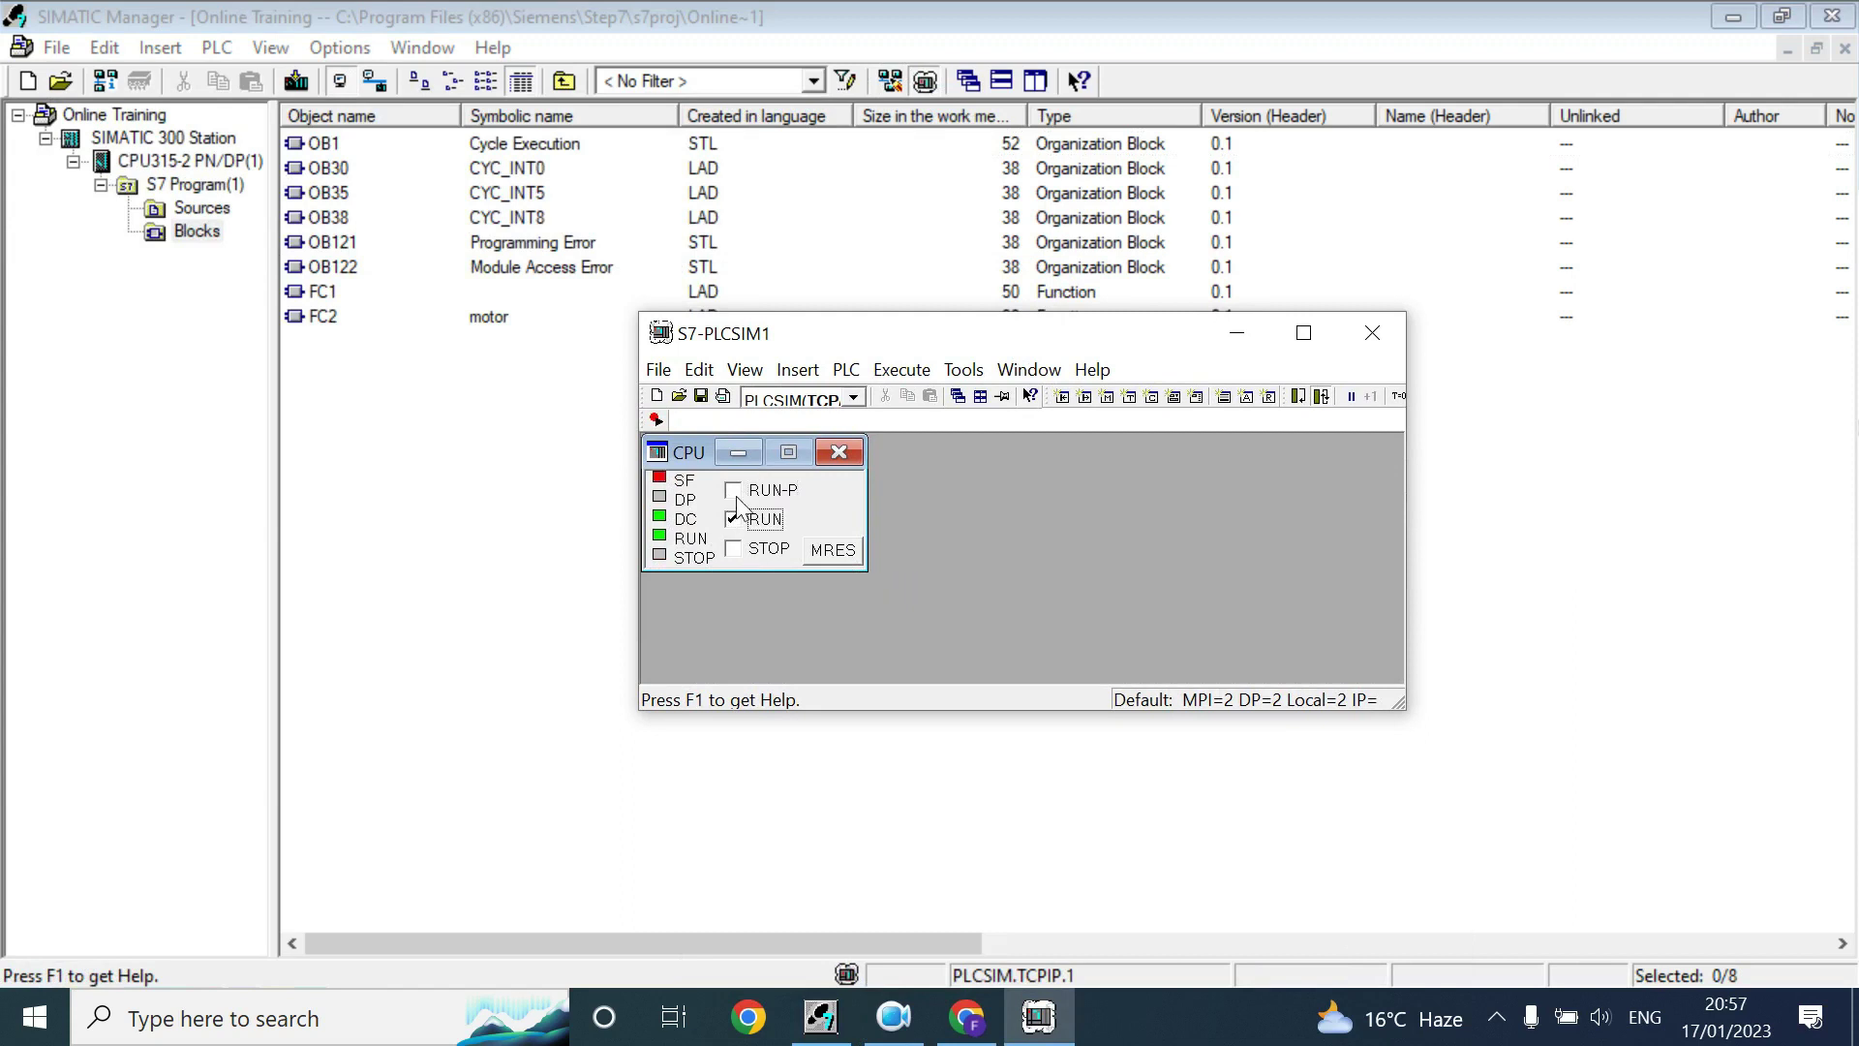
left_click(734, 491)
left_click(1063, 397)
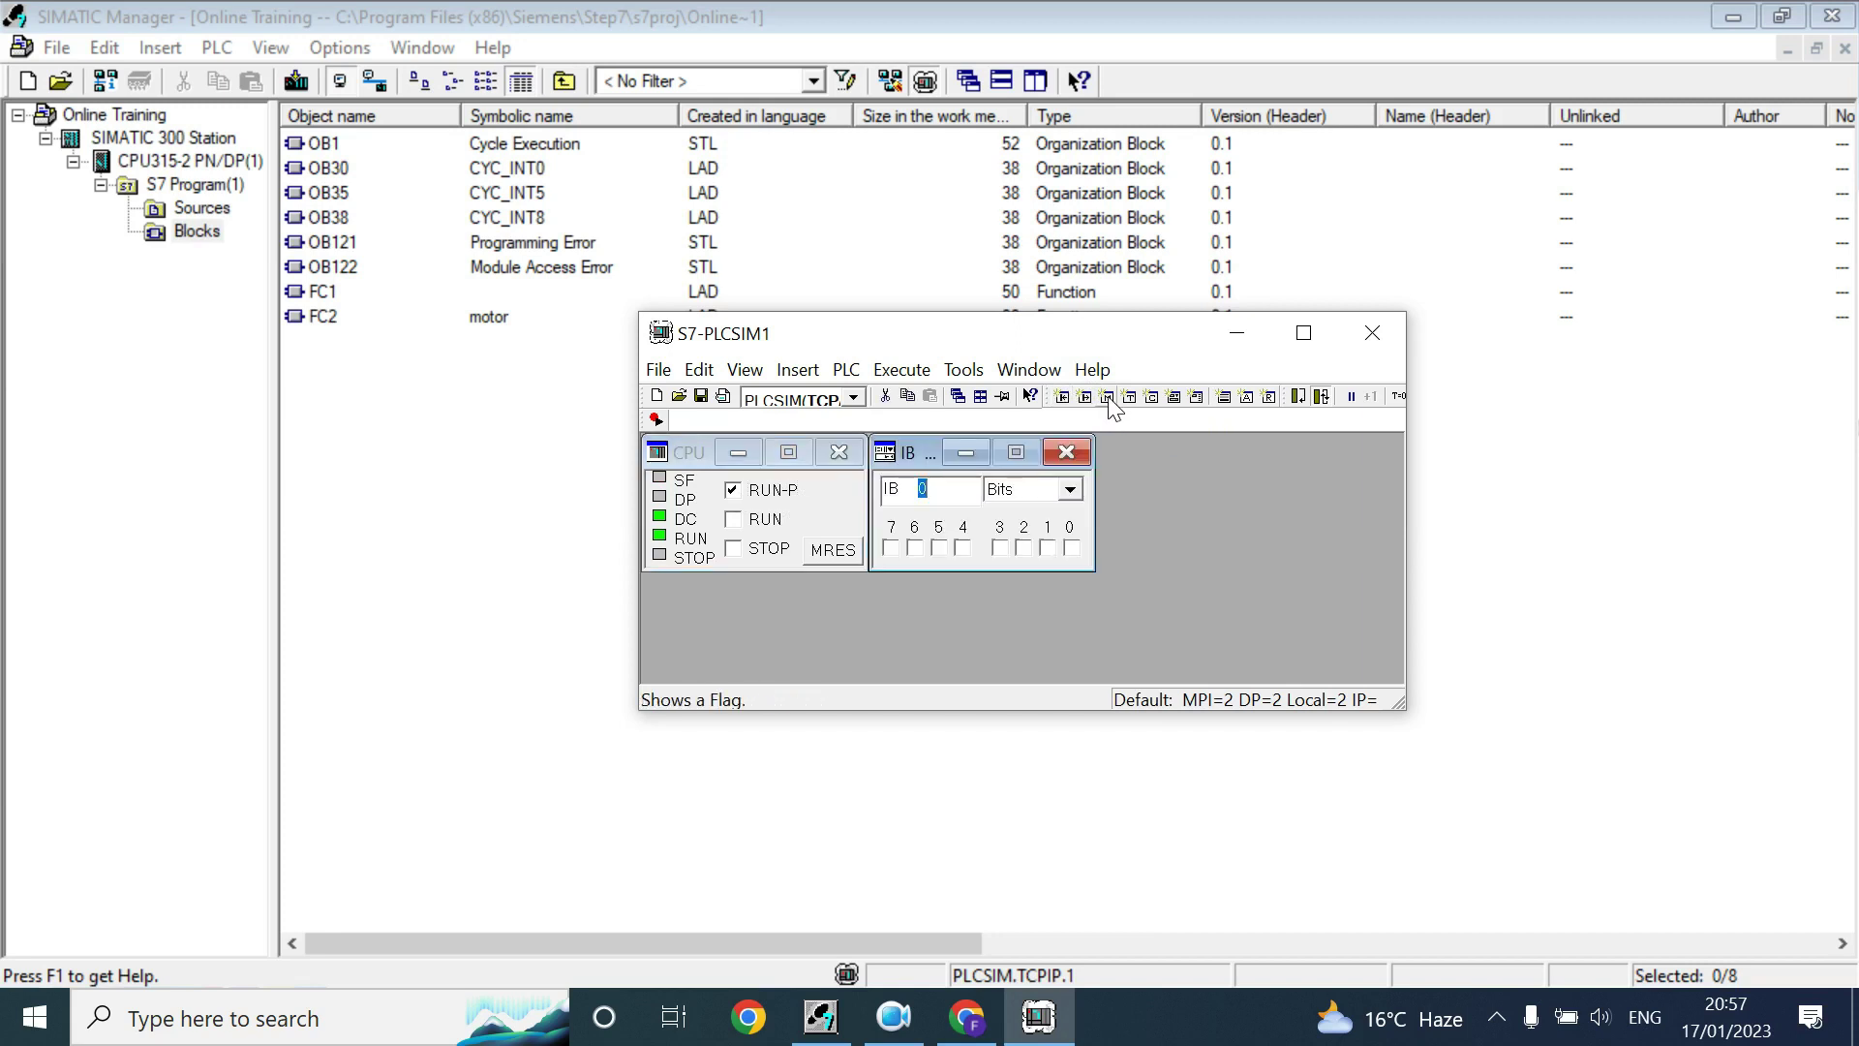
Add QB 0 and MB 0 watch windows, move the simulator aside, and return to SIMATIC Manager
left_click(1084, 397)
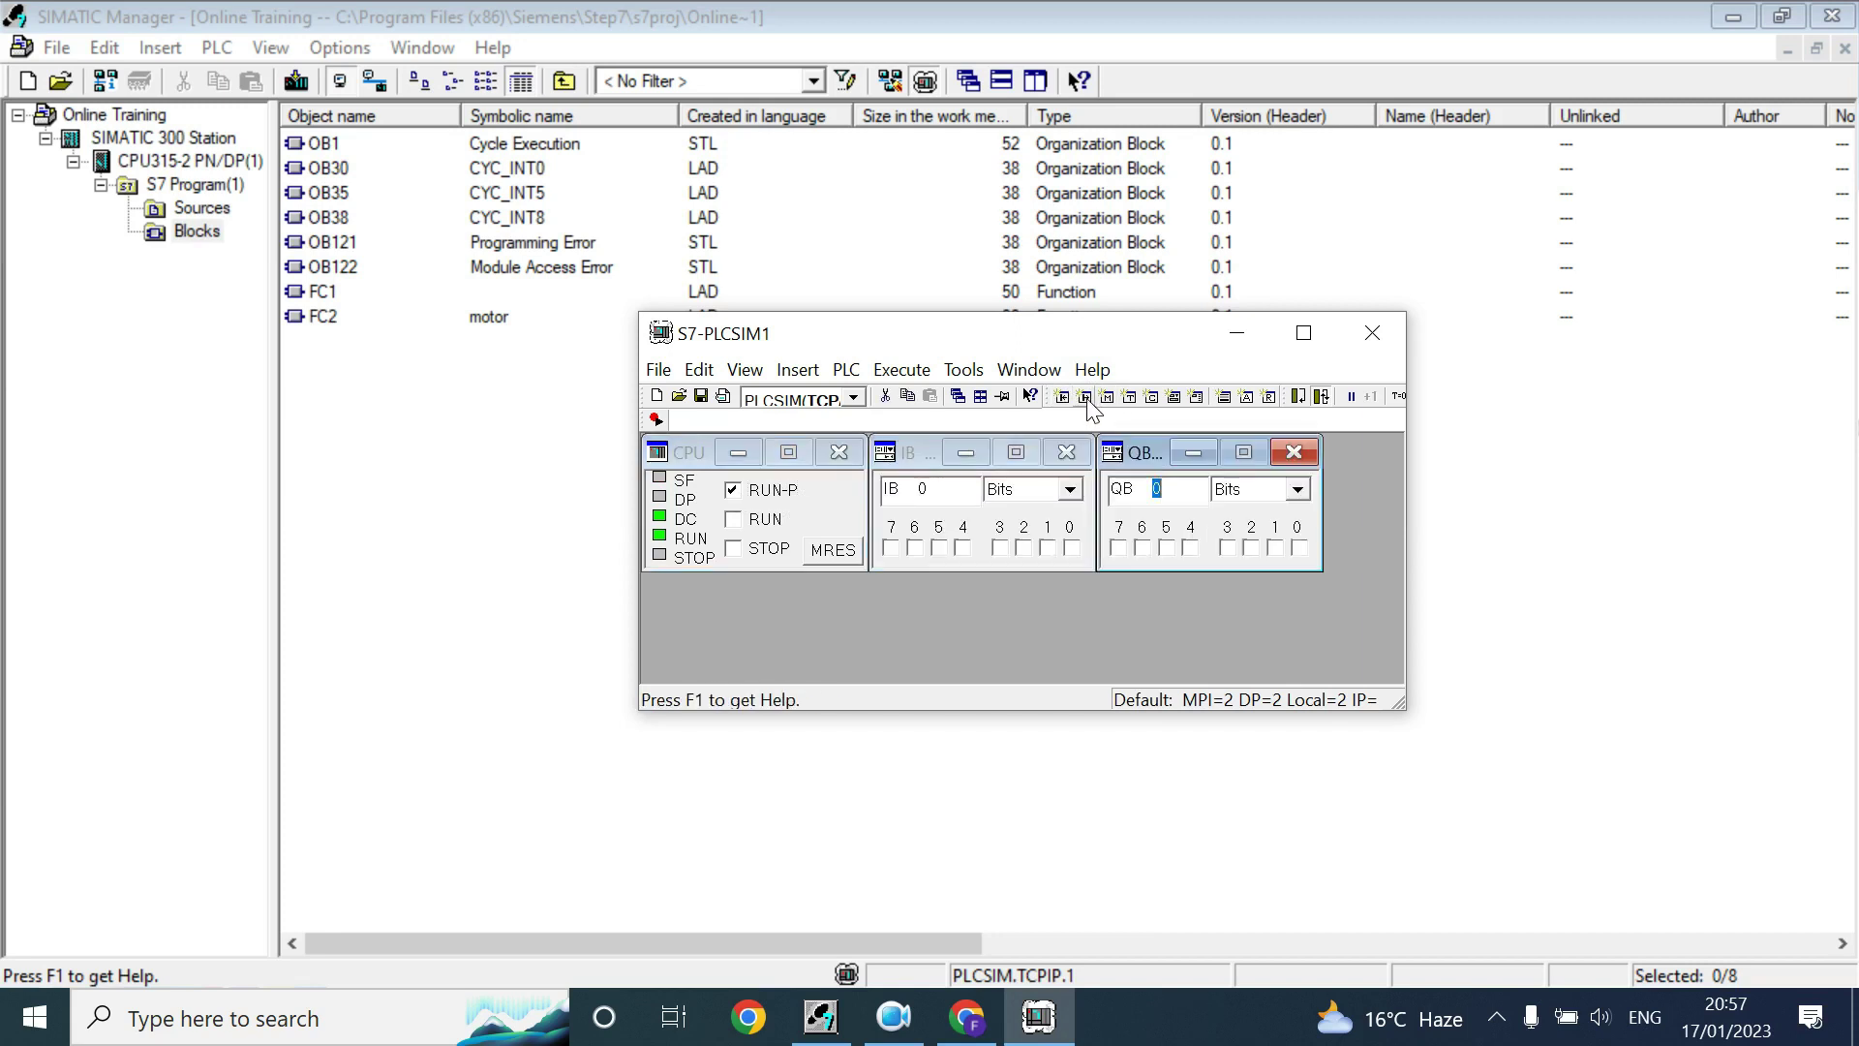
left_click(1108, 398)
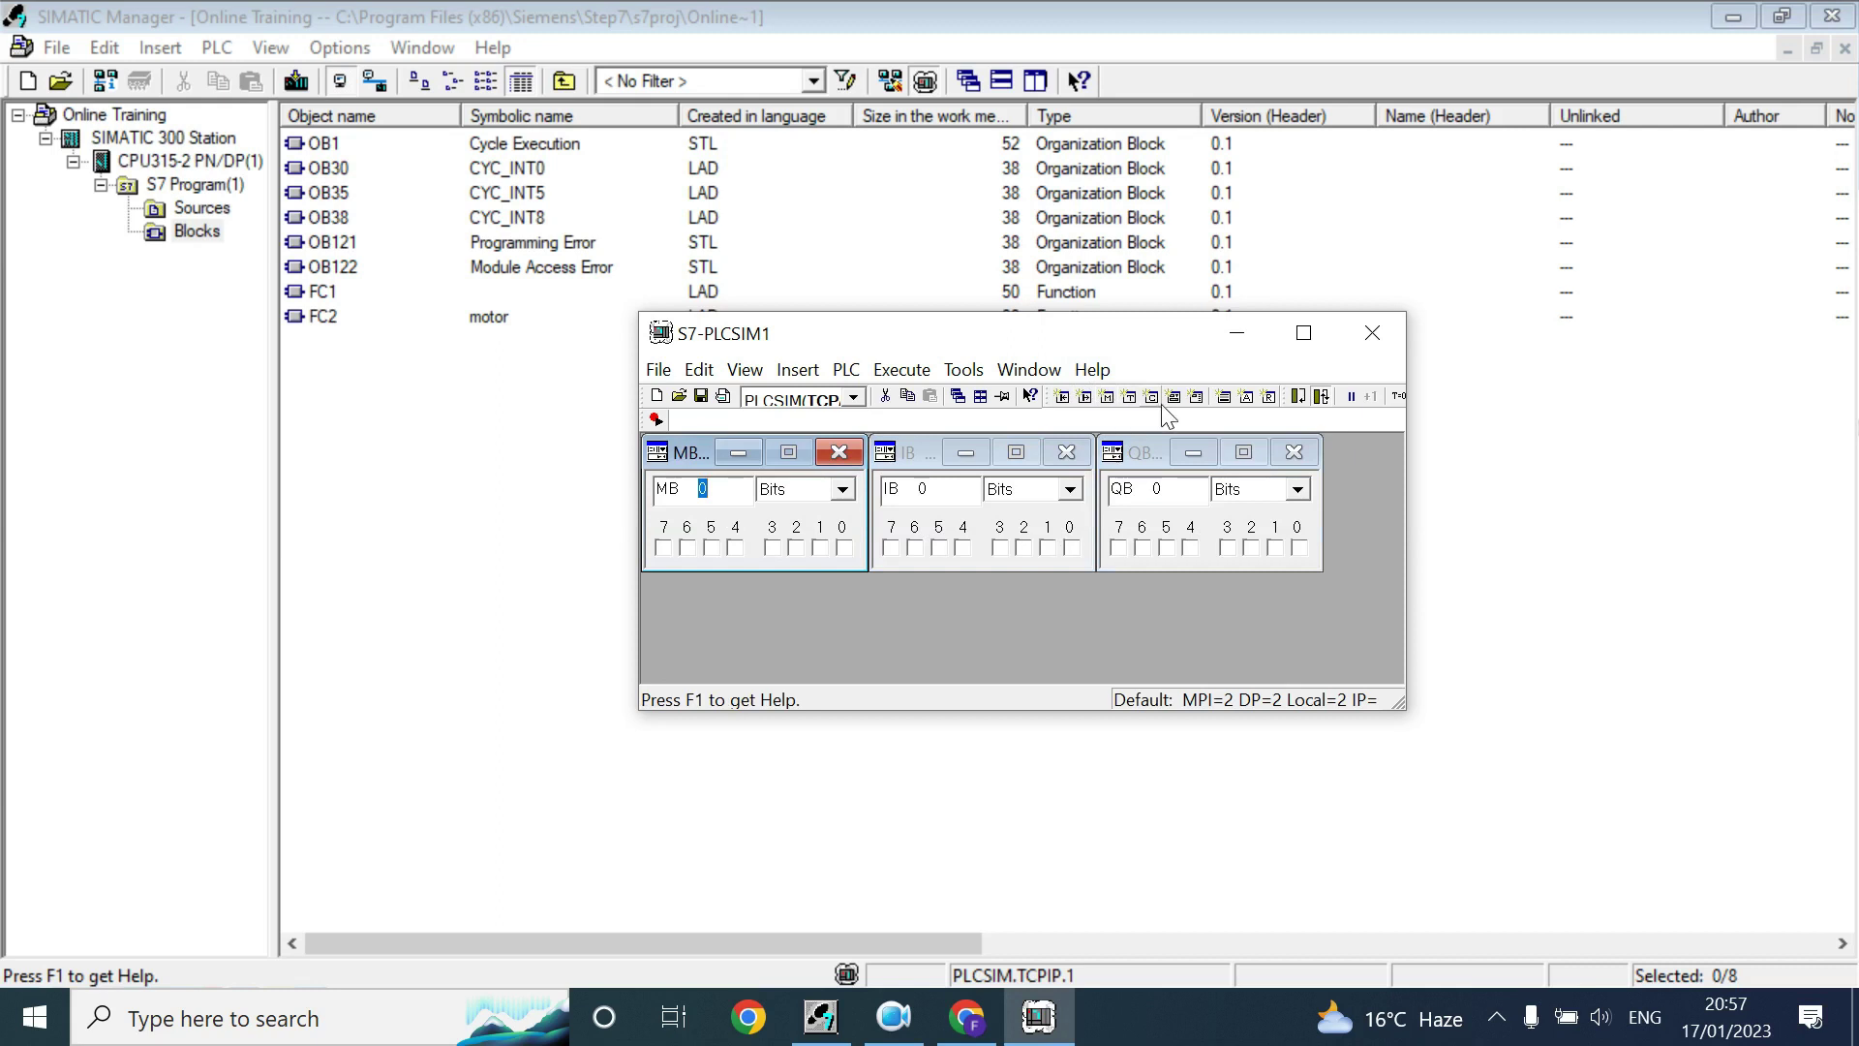
left_click_drag(844, 345, 898, 385)
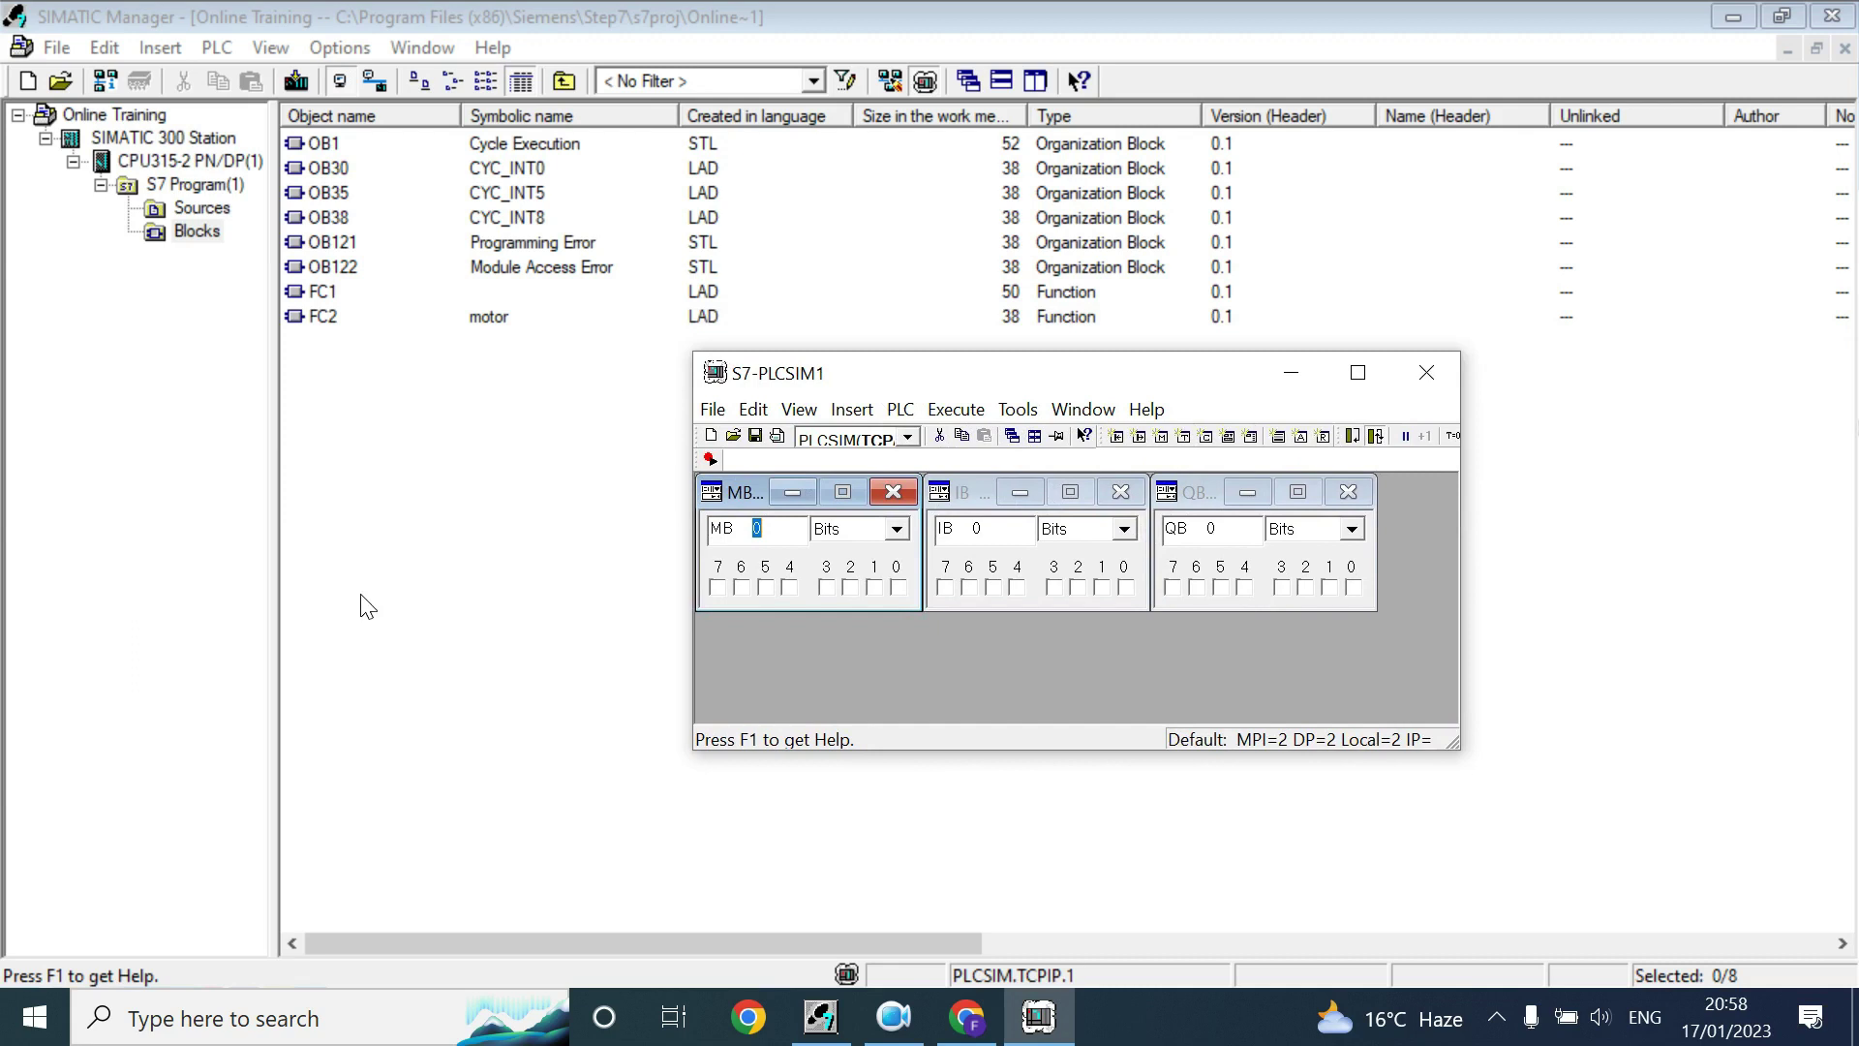
left_click(453, 432)
Open FC1 and make Network 1's M10.1 contact normally closed
left_click(344, 315)
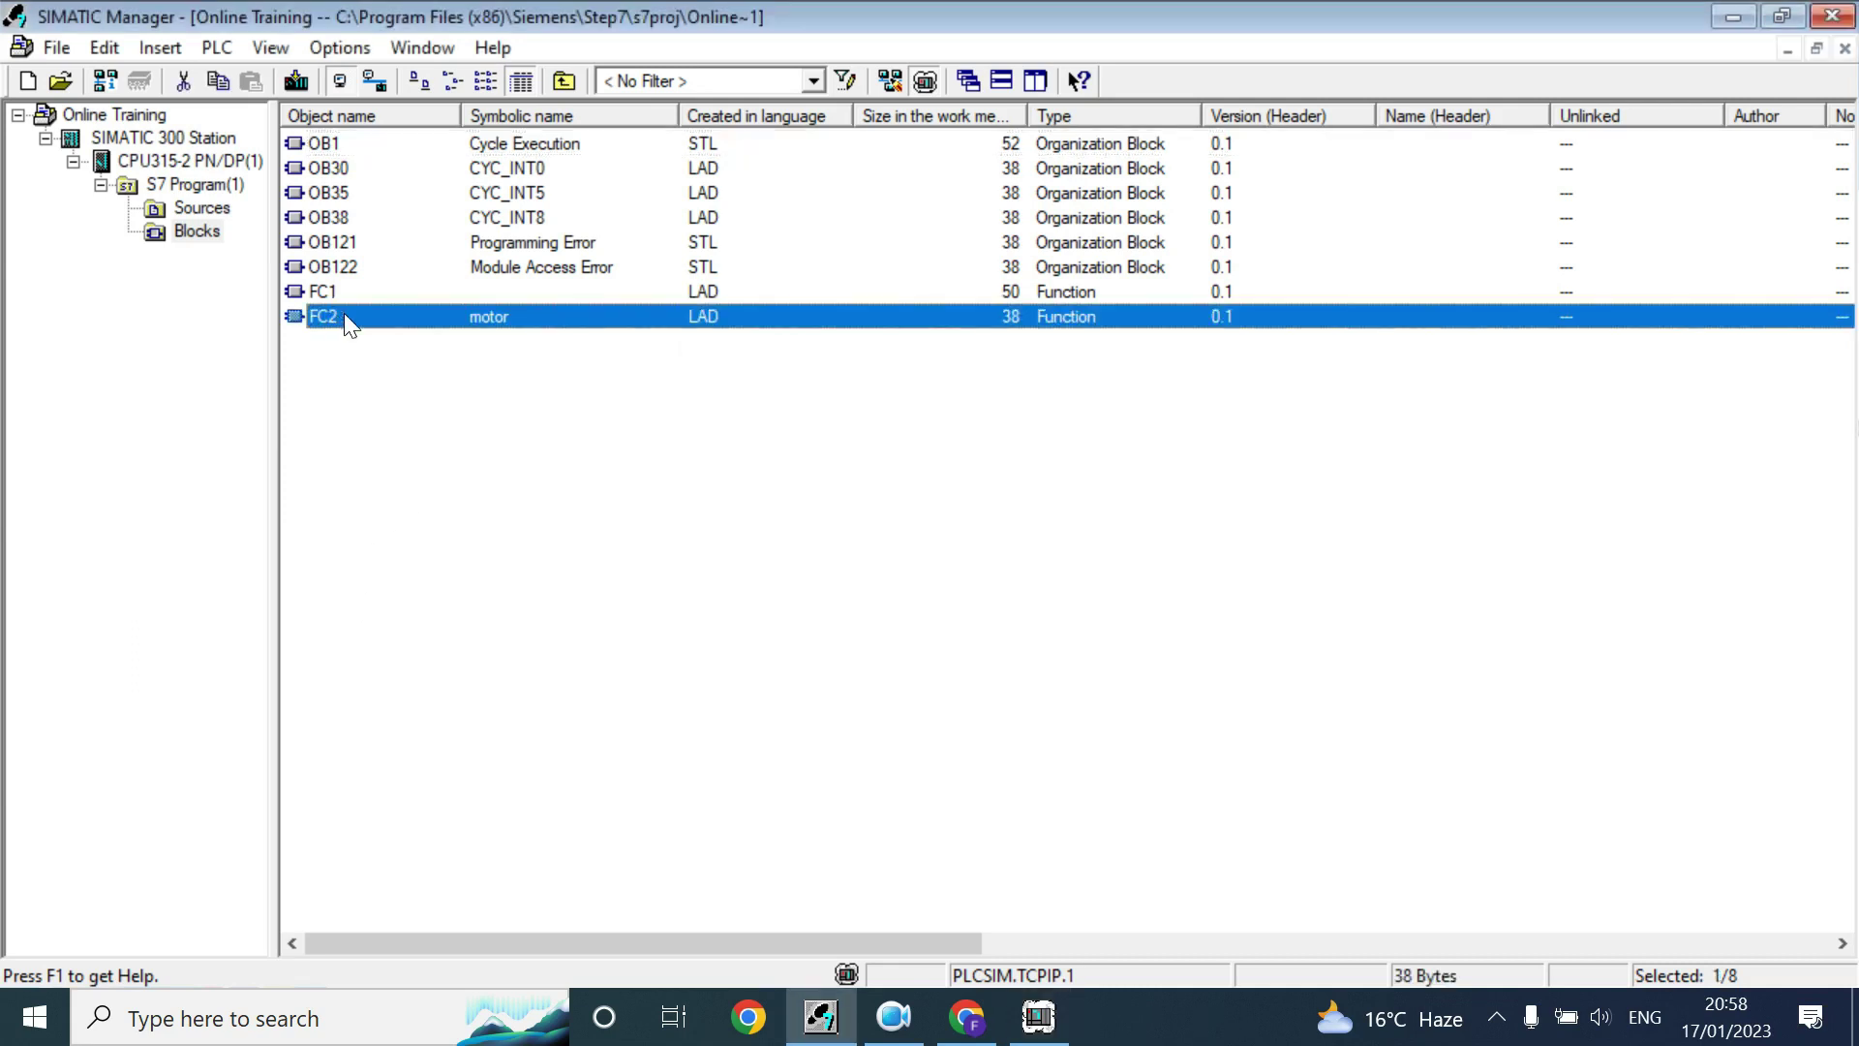
left_click(345, 298)
left_click(415, 418)
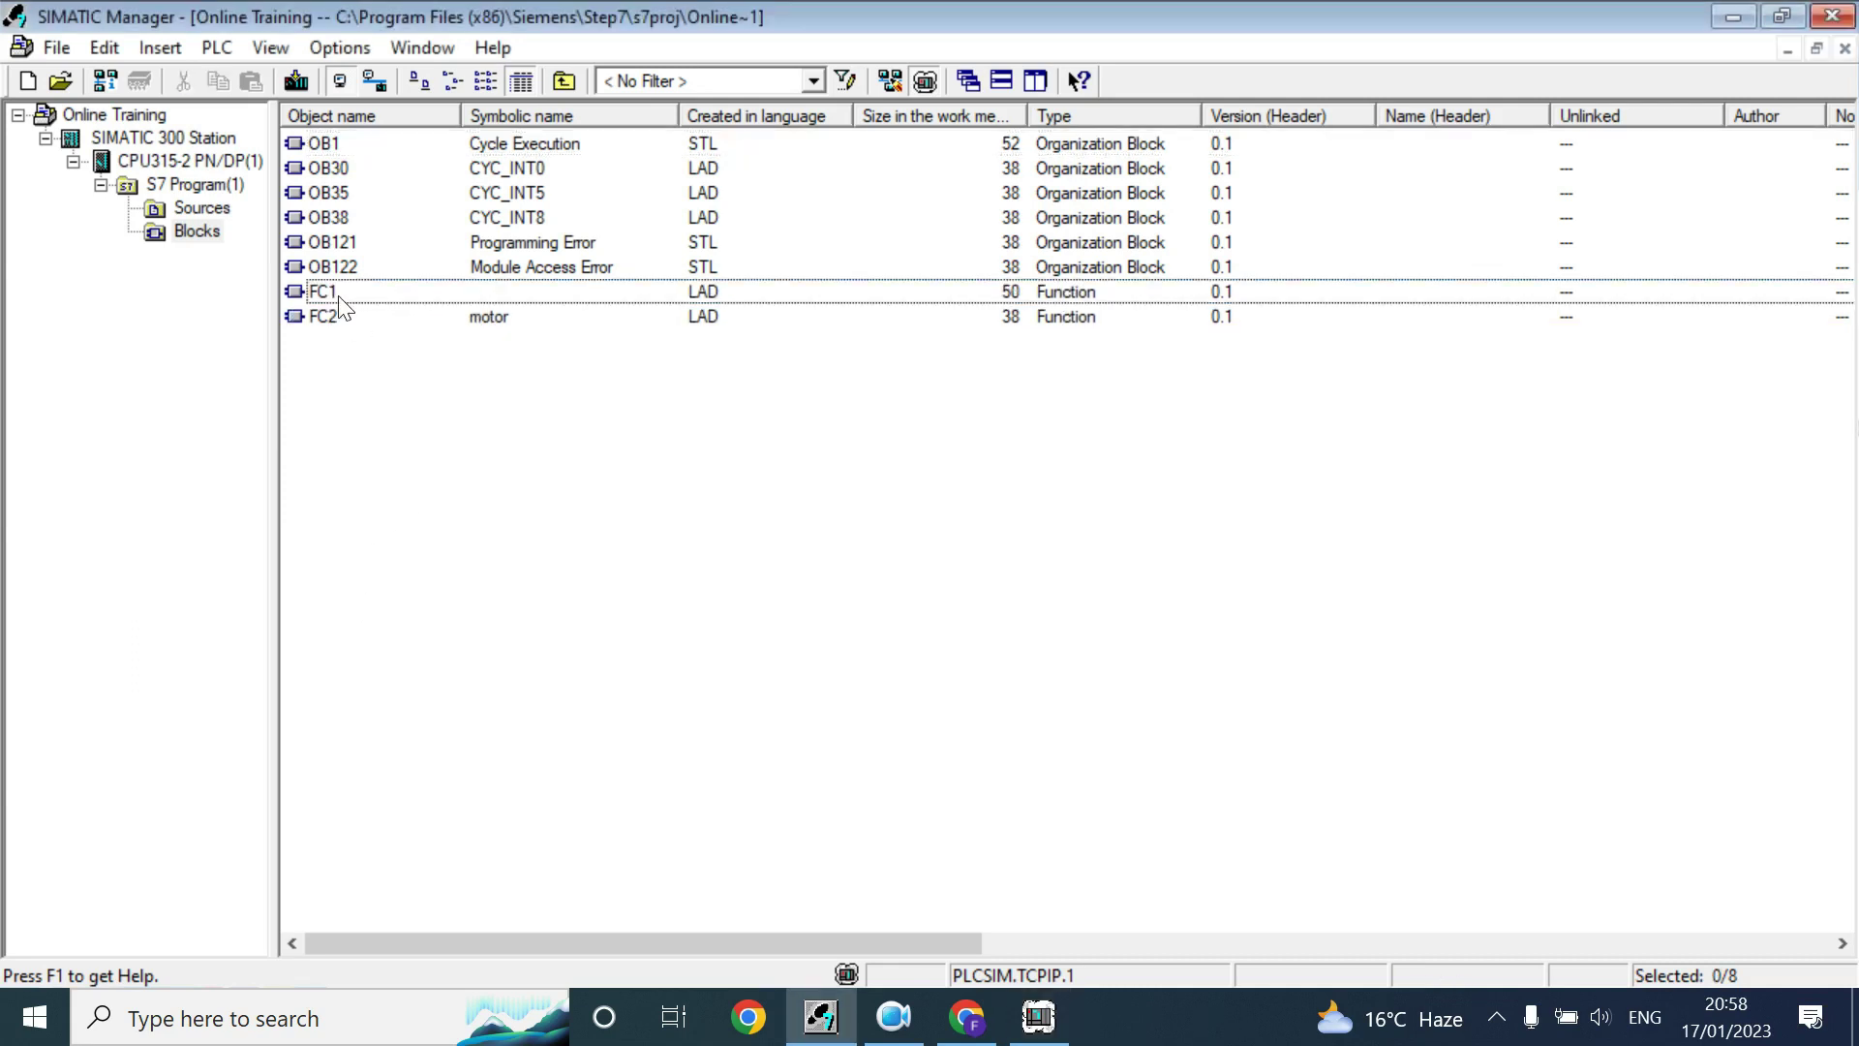
double_click(329, 292)
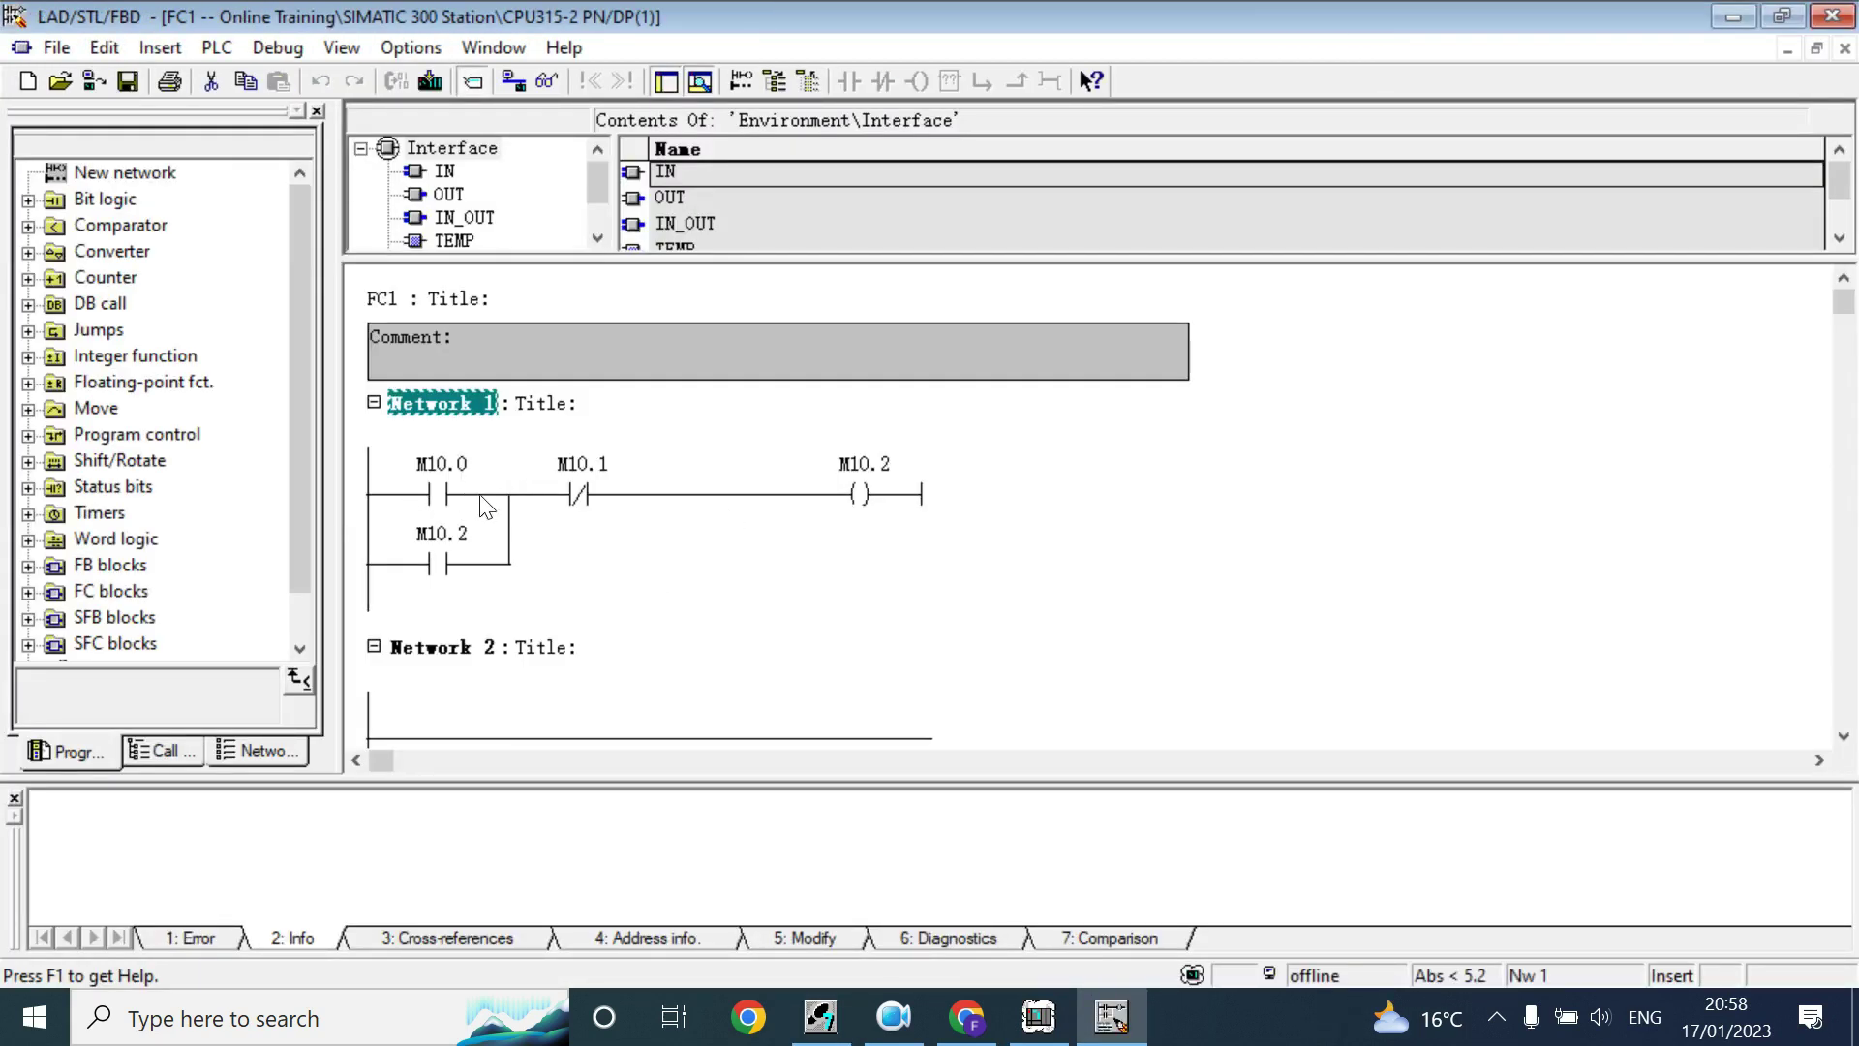
left_click(579, 491)
key("F3")
left_click_drag(1849, 312, 1847, 421)
Place two normally open contacts in series on Network 2's rung
left_click(471, 615)
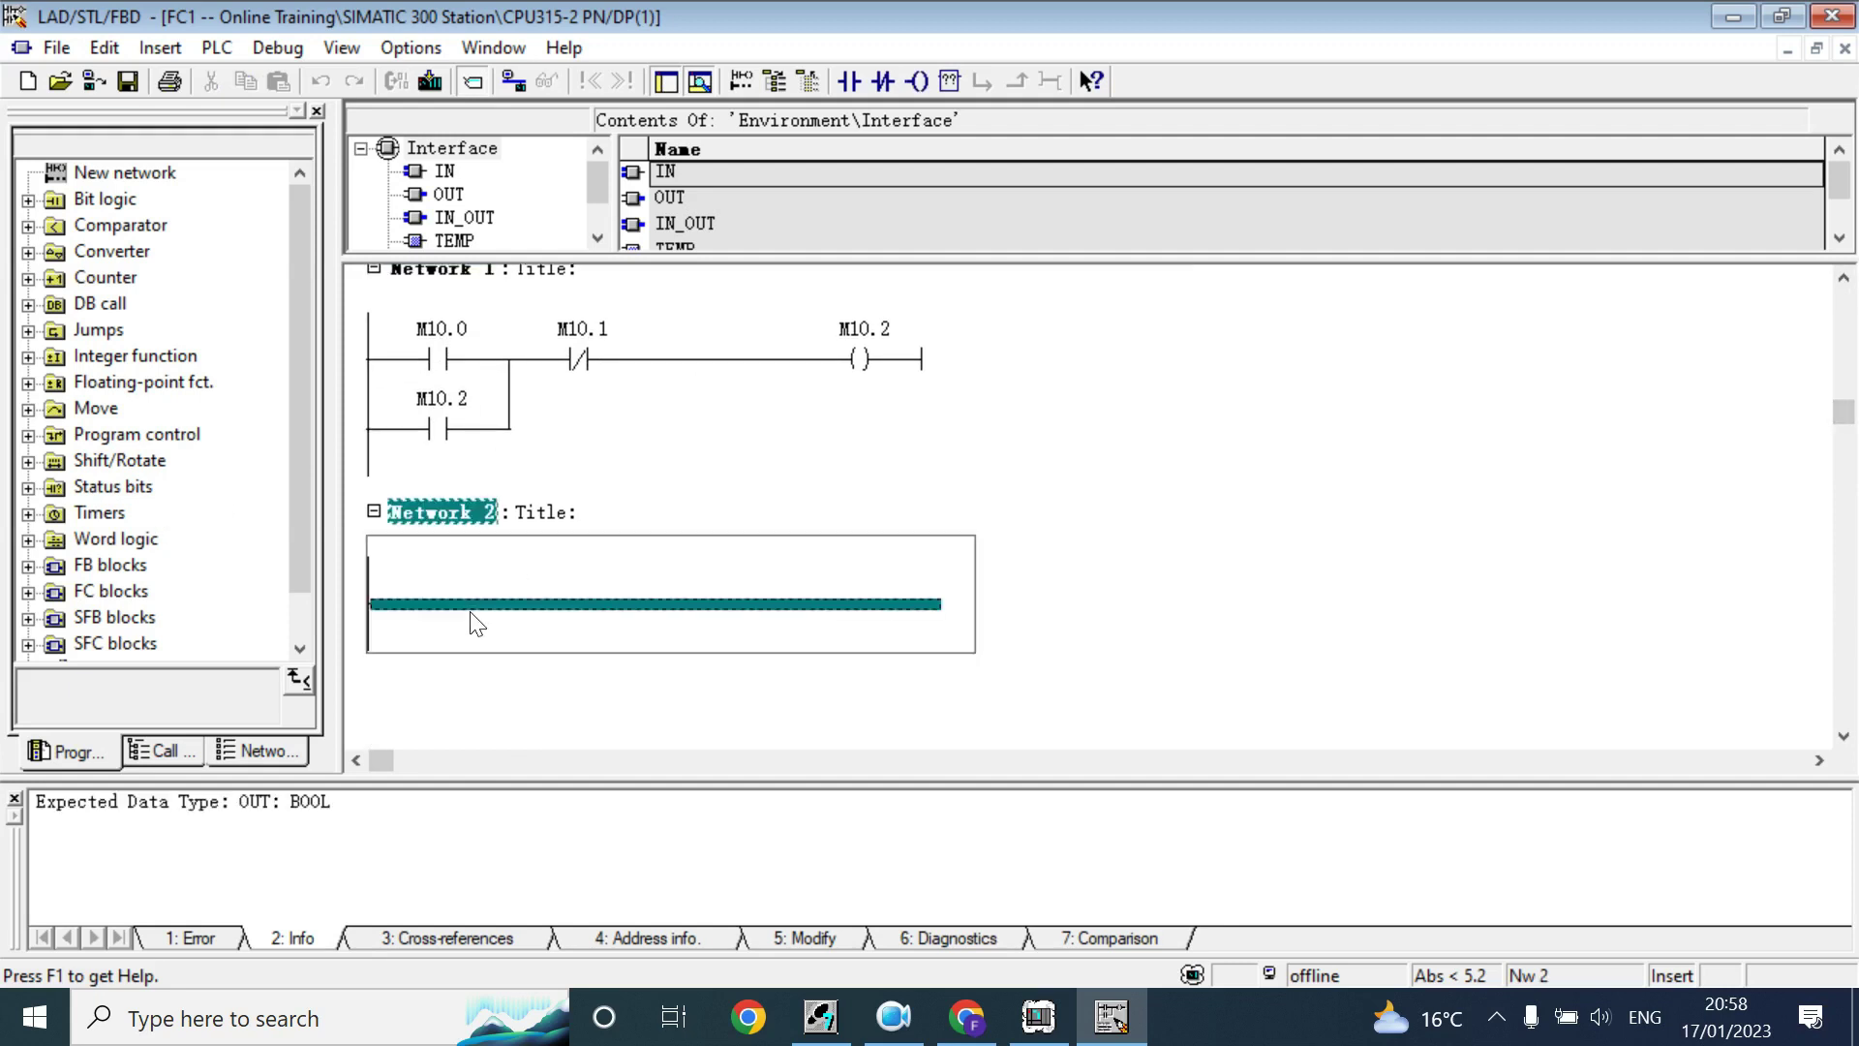
left_click(850, 81)
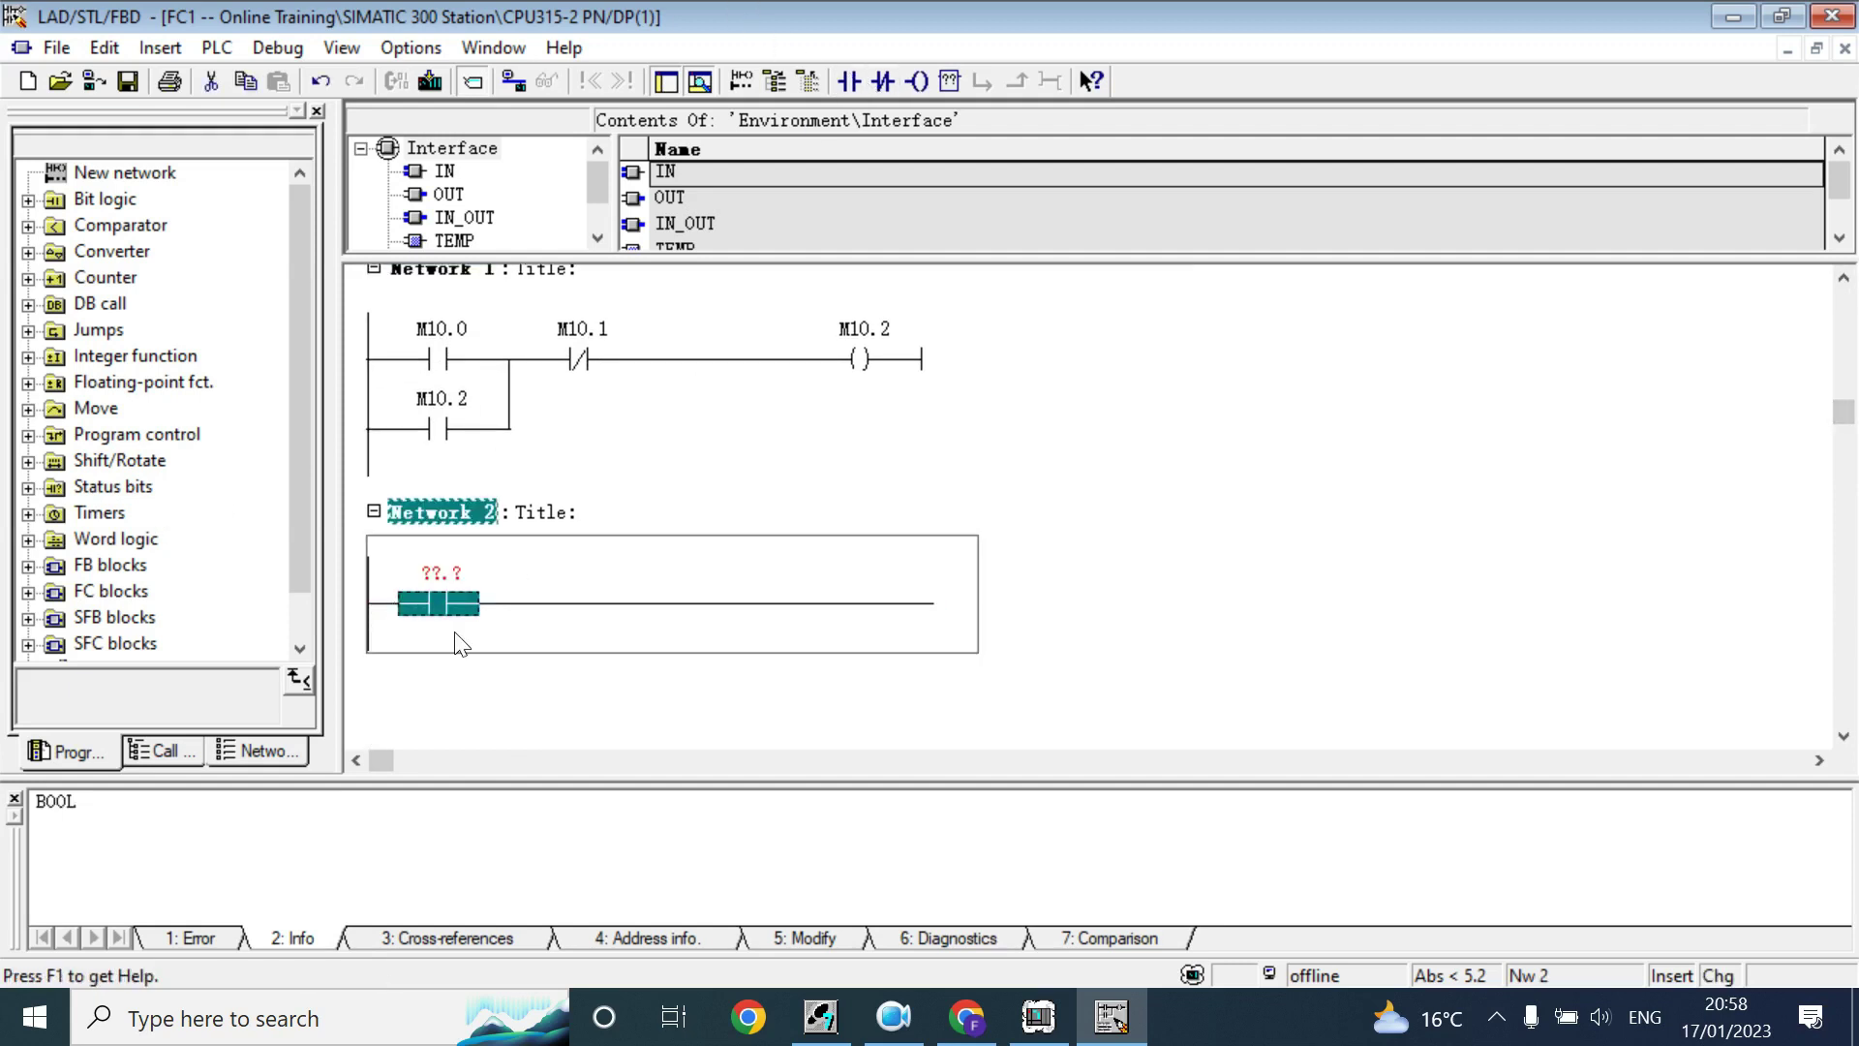
left_click(537, 604)
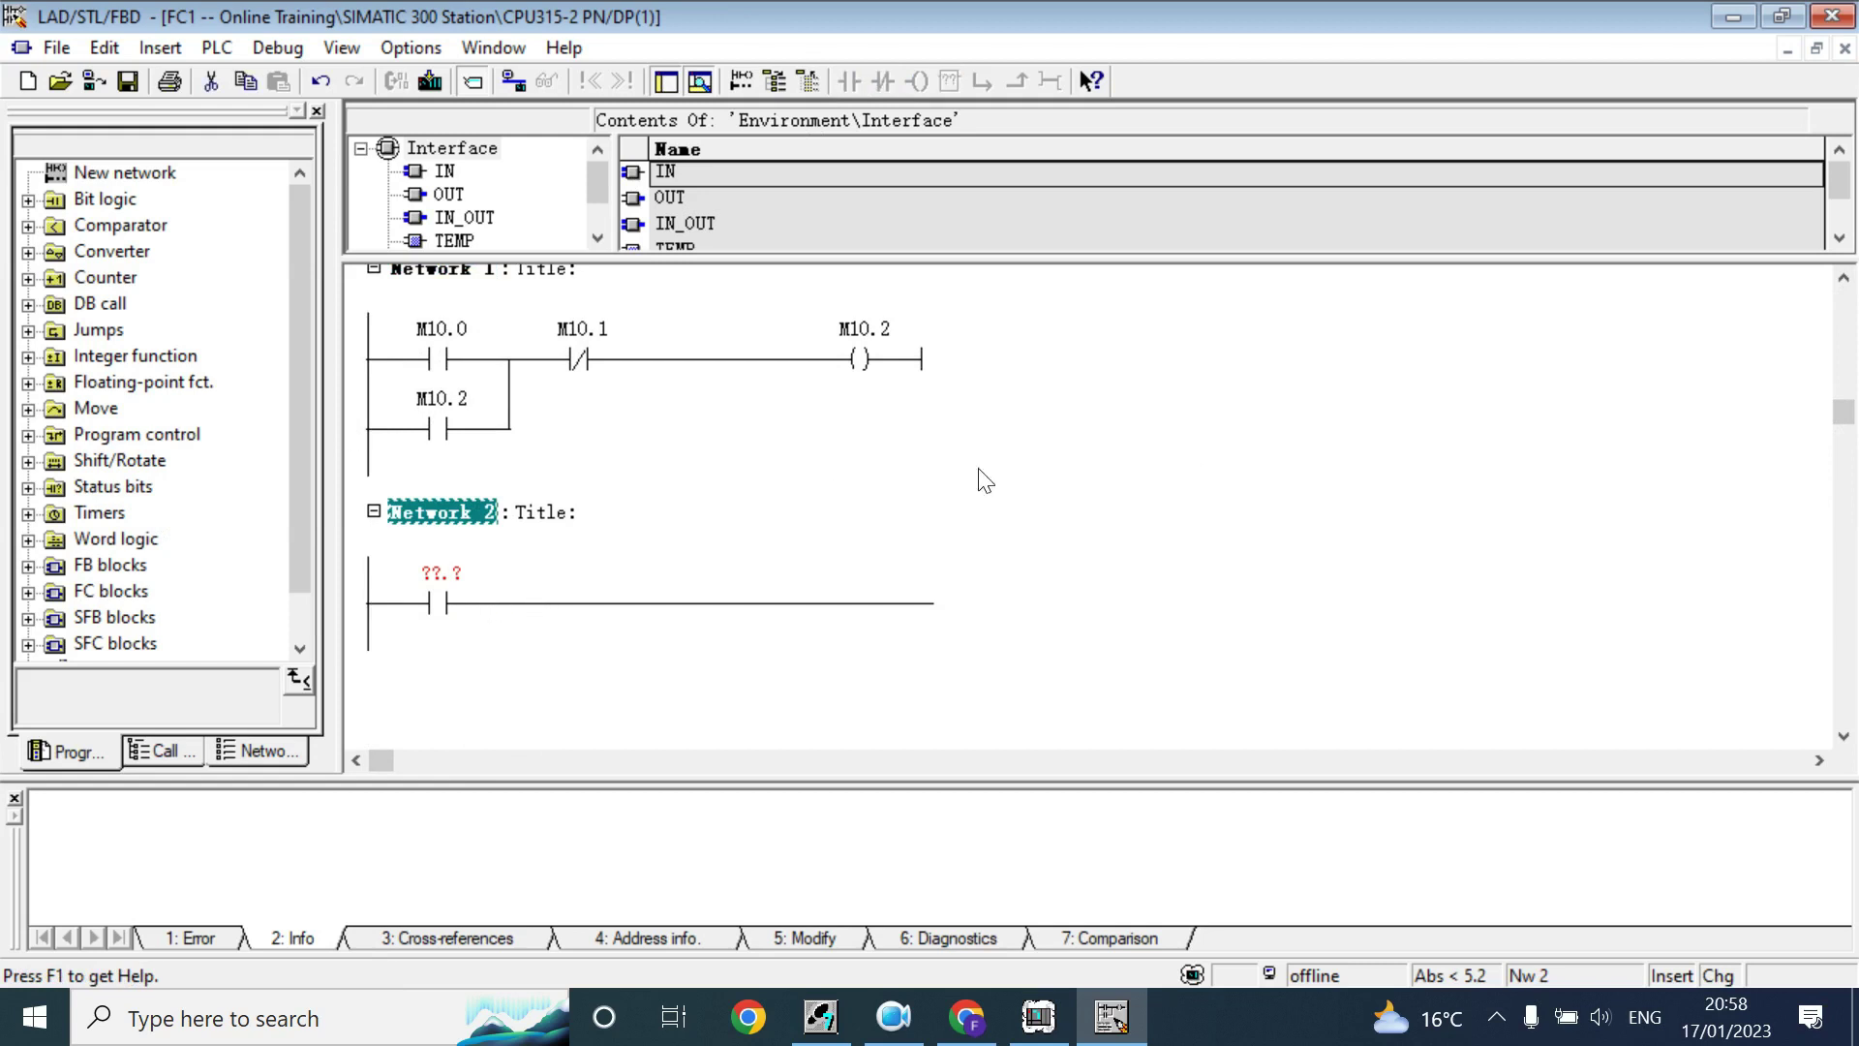
left_click(28, 199)
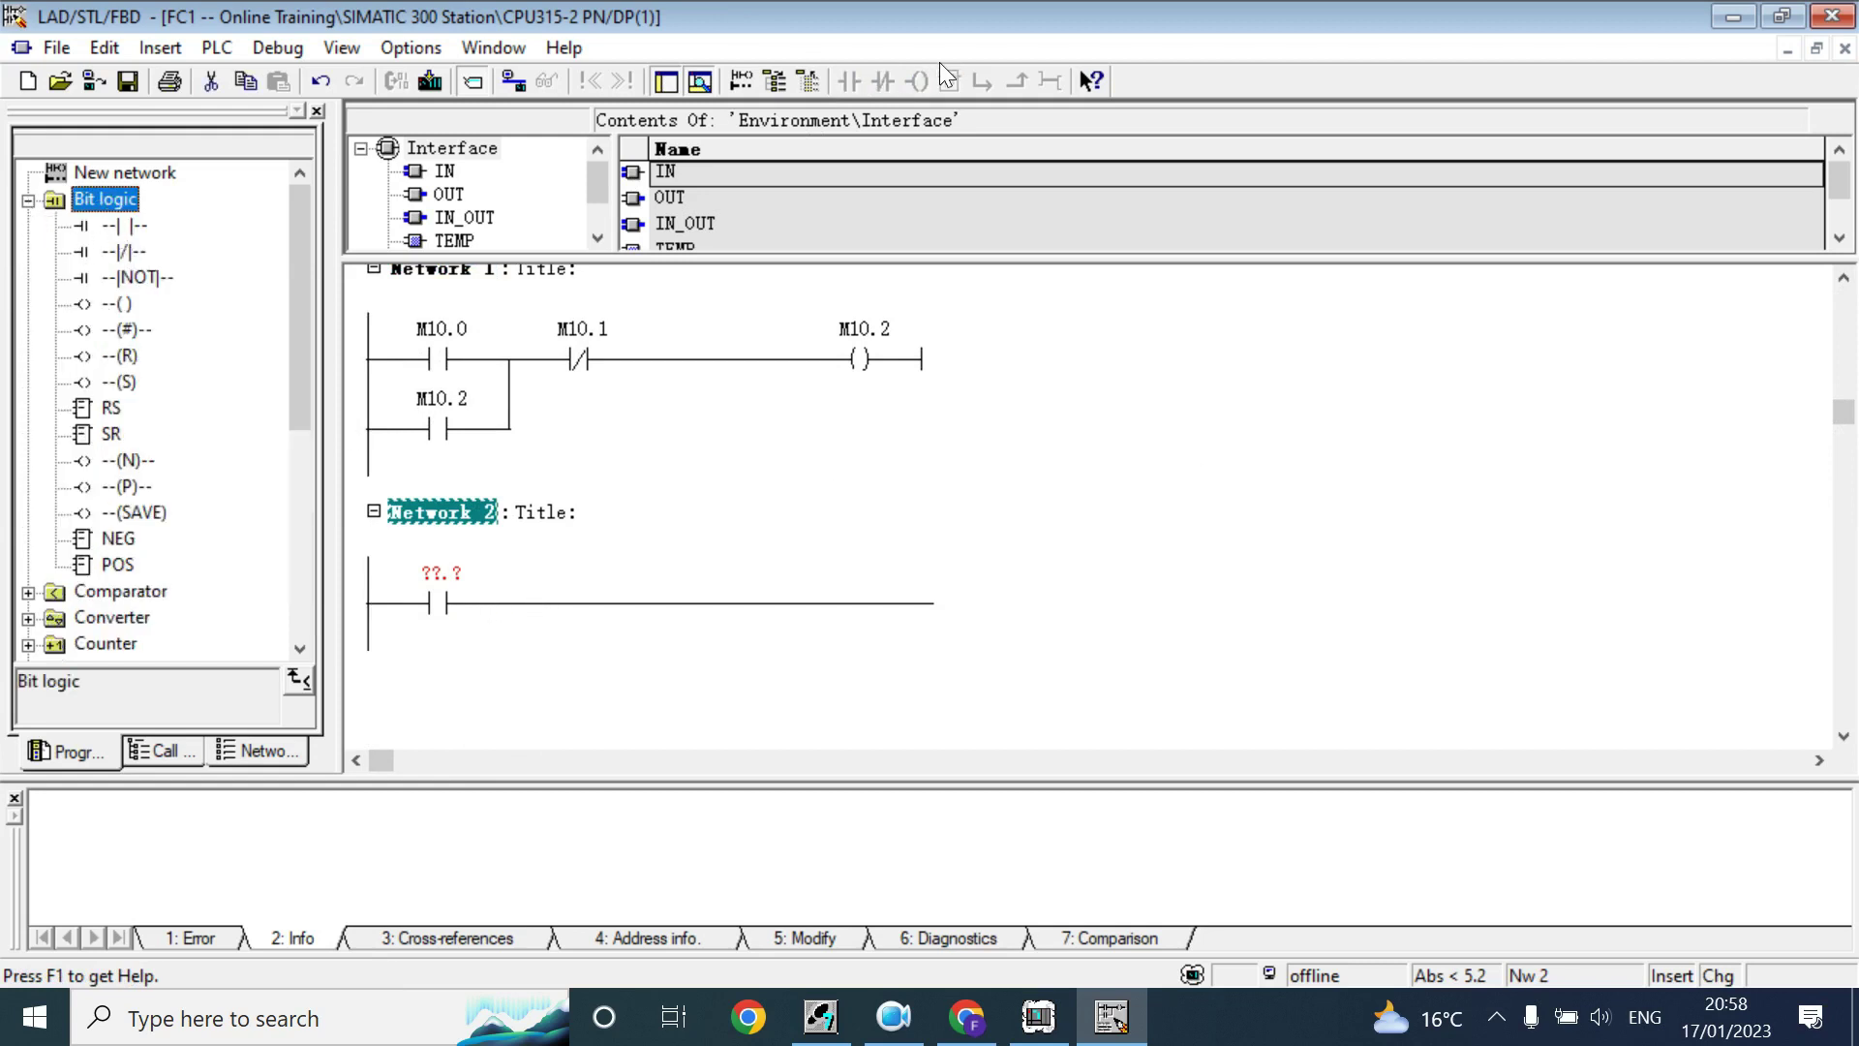
left_click(542, 604)
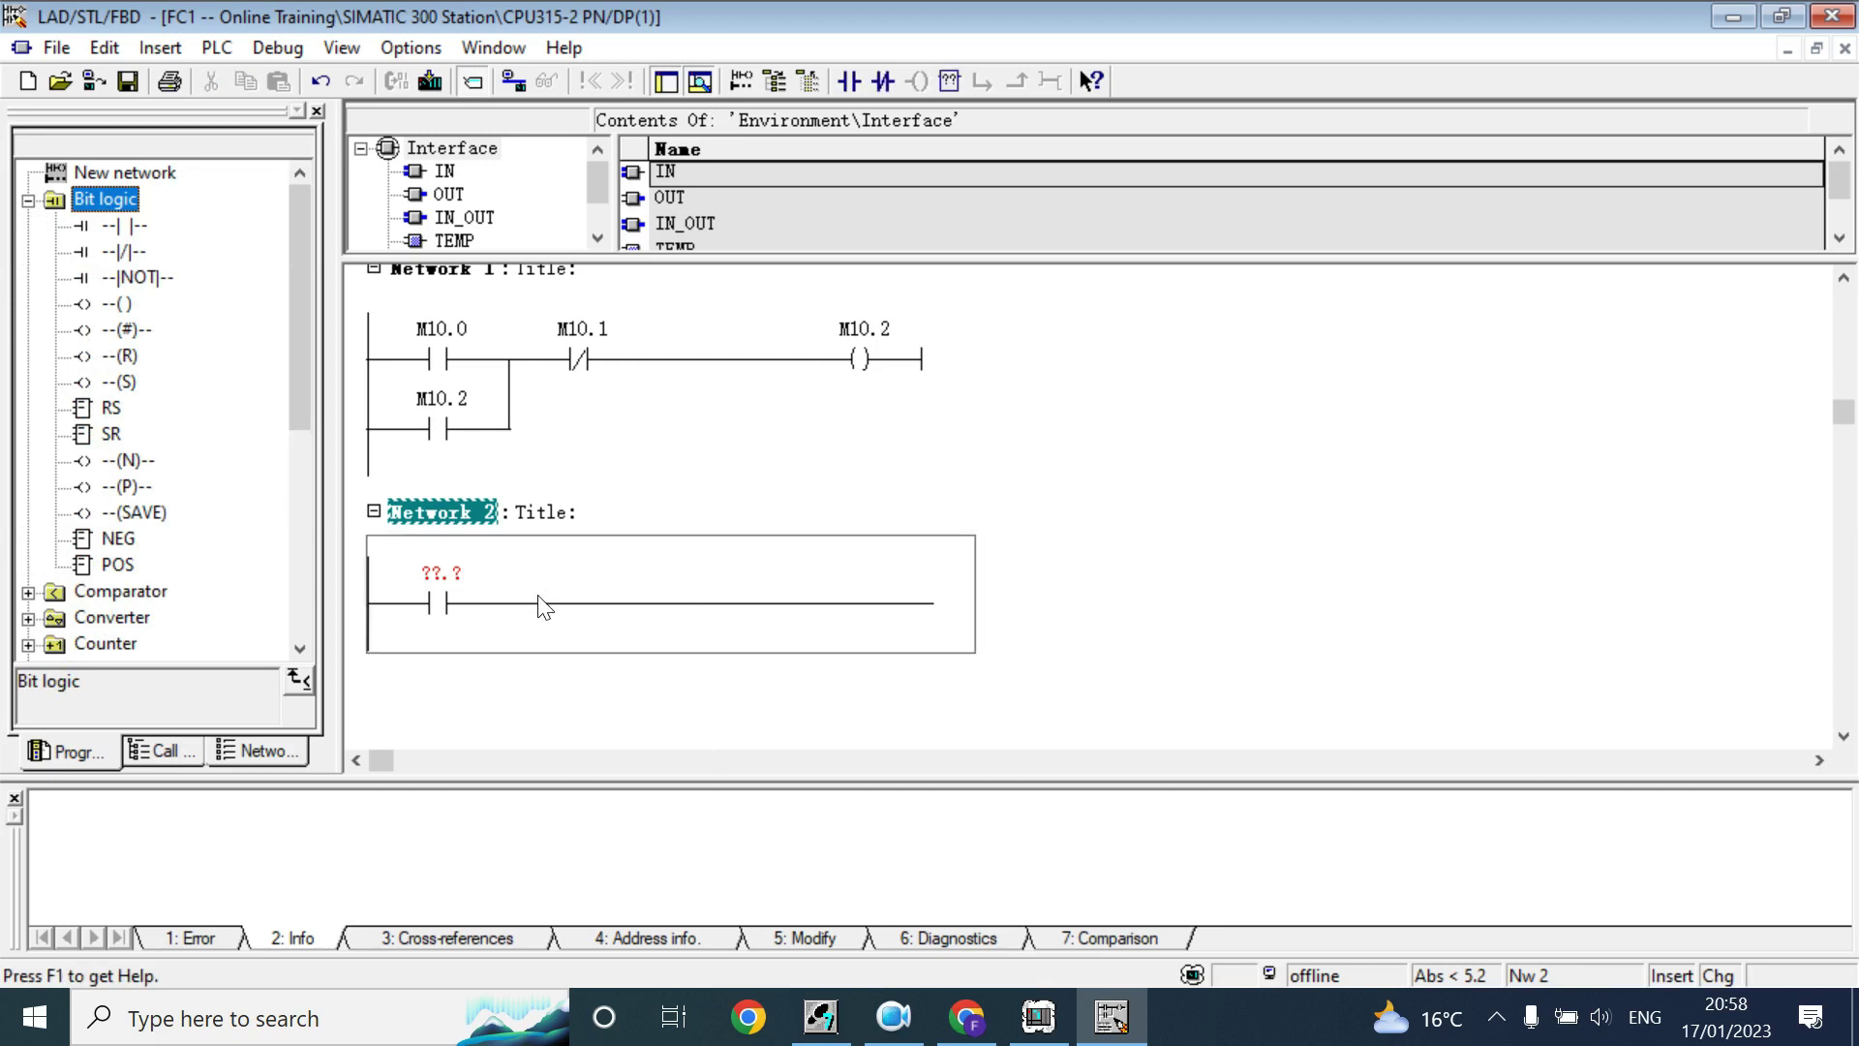
left_click(515, 603)
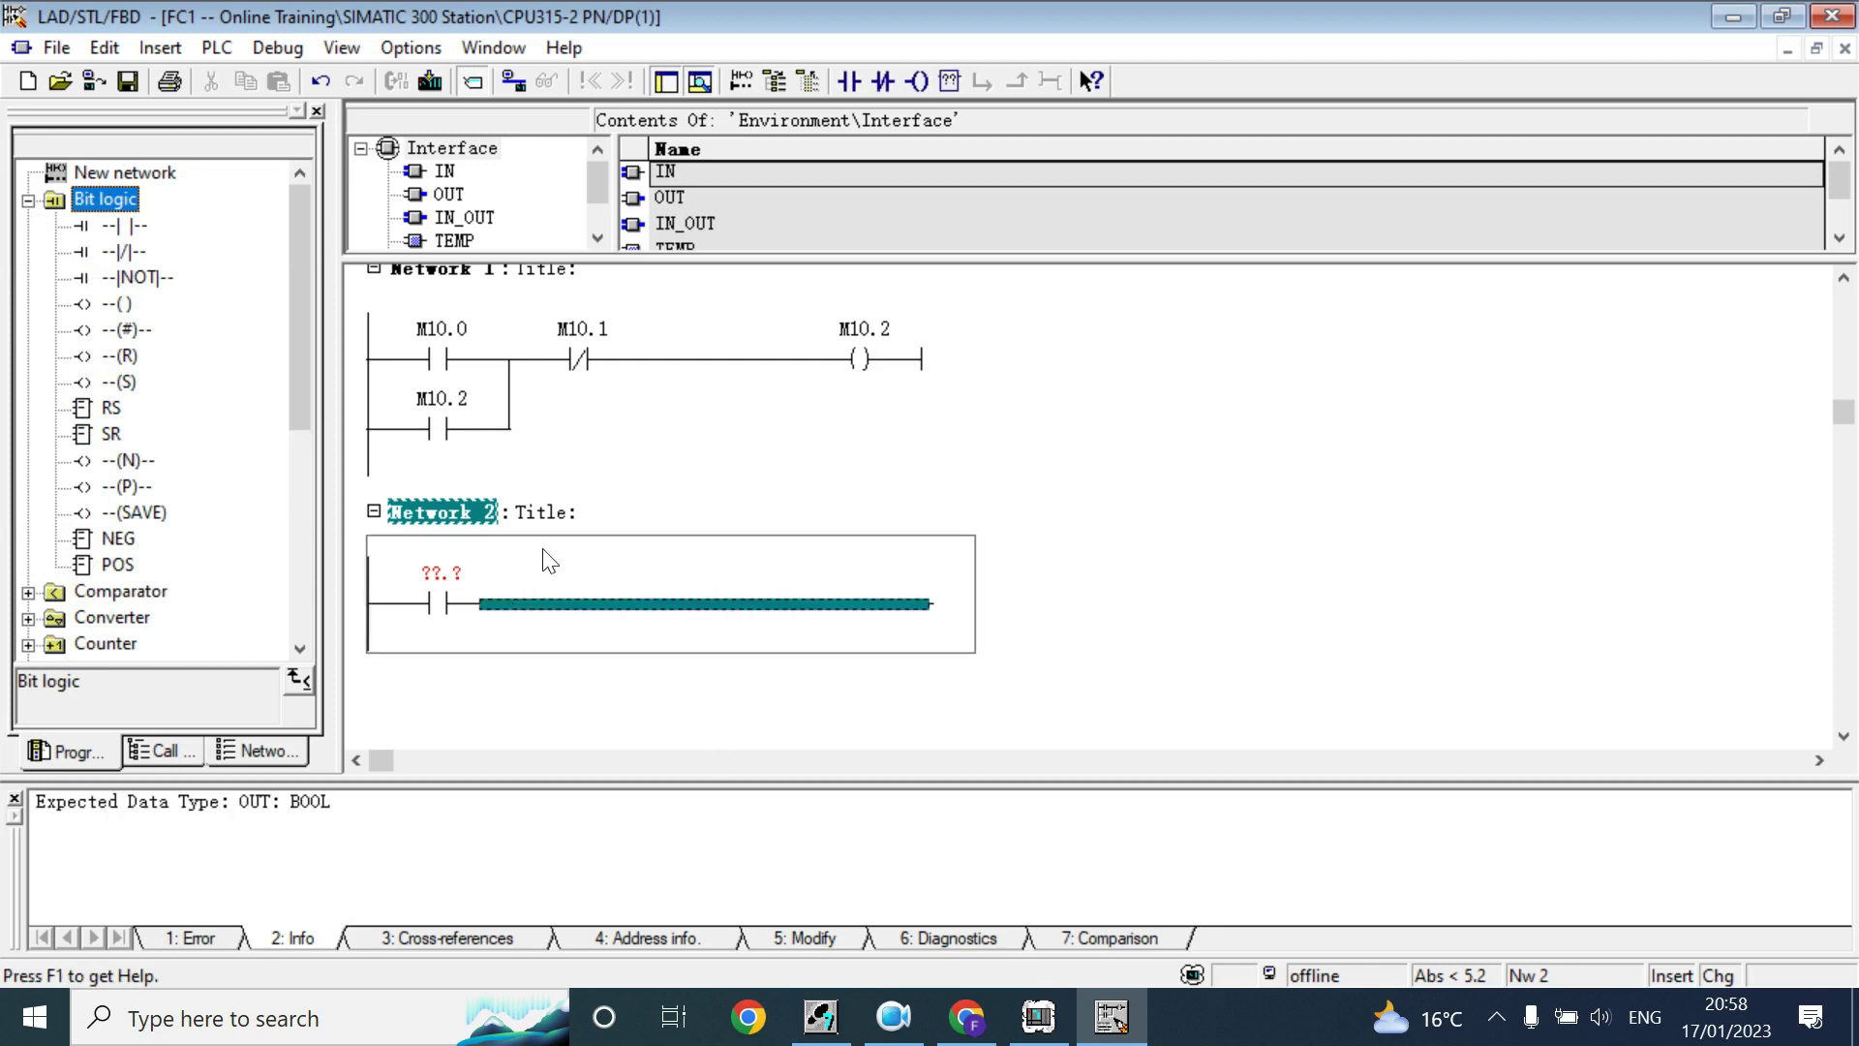
left_click(850, 81)
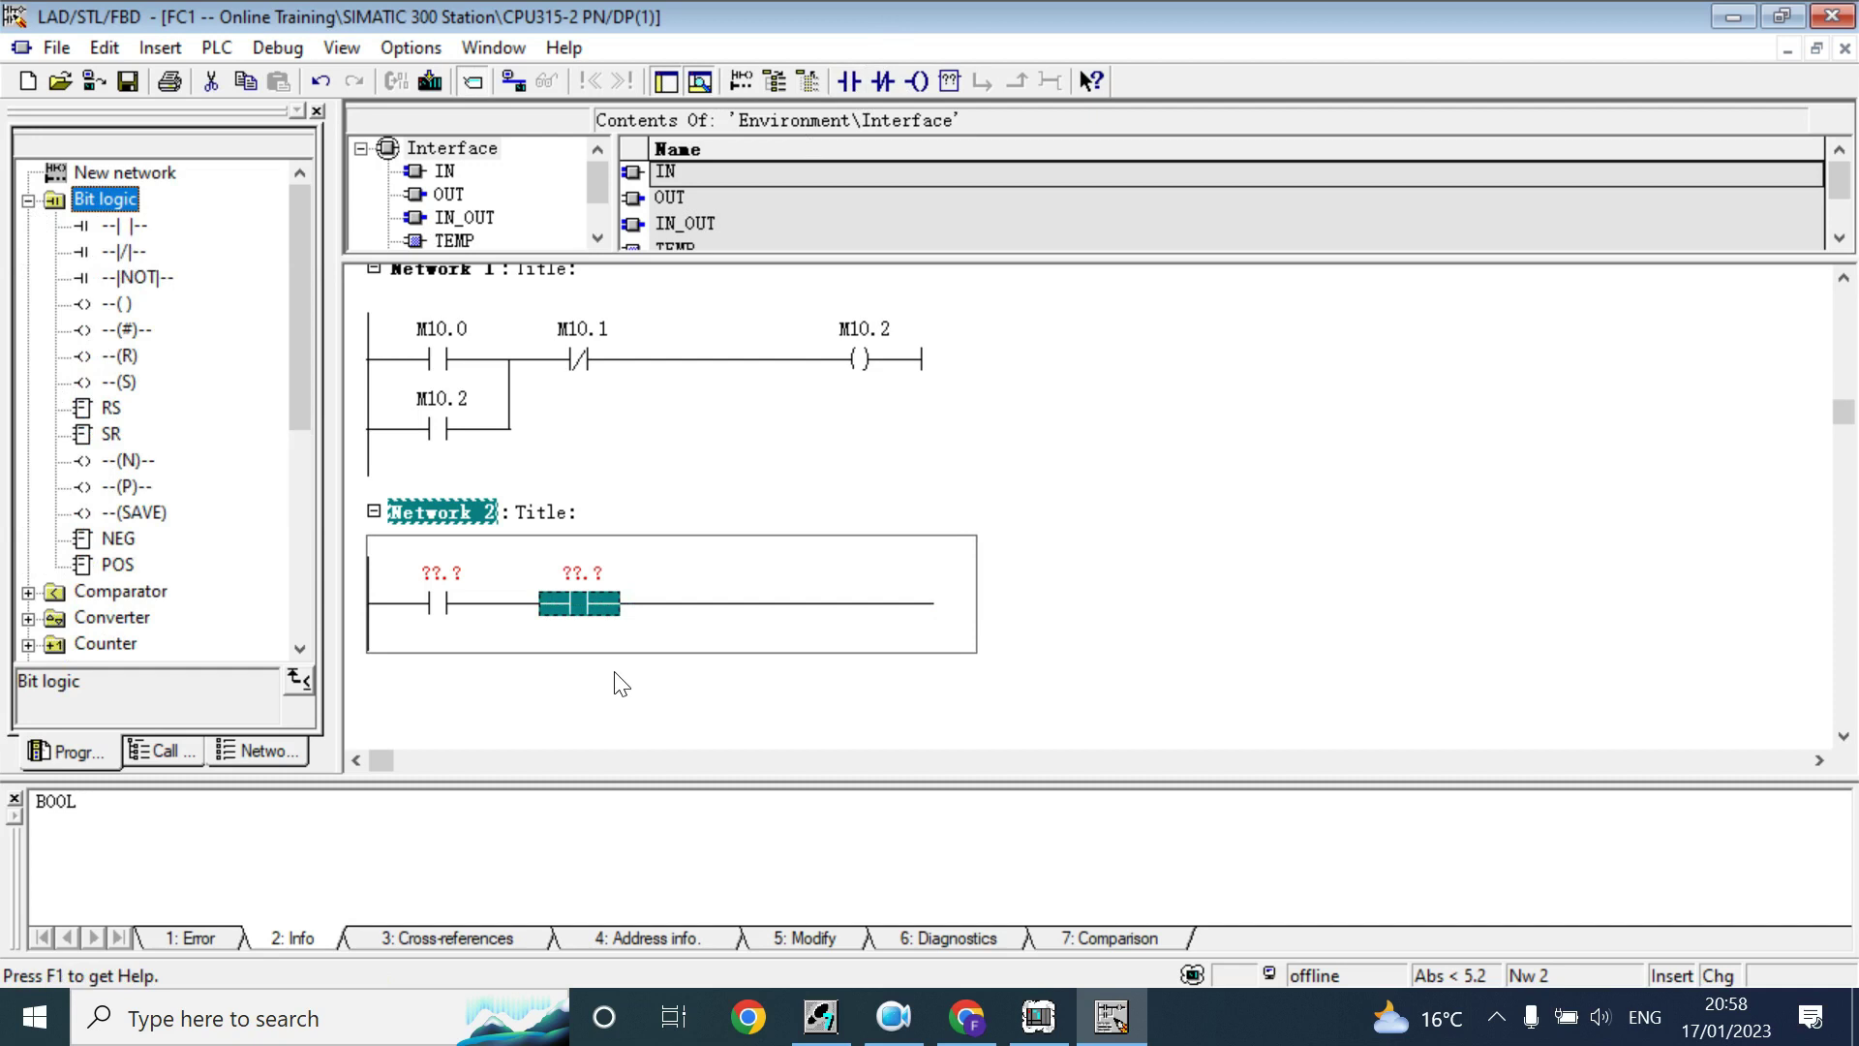
Add an output coil at the end of Network 2 and delete the stray box
left_click(692, 603)
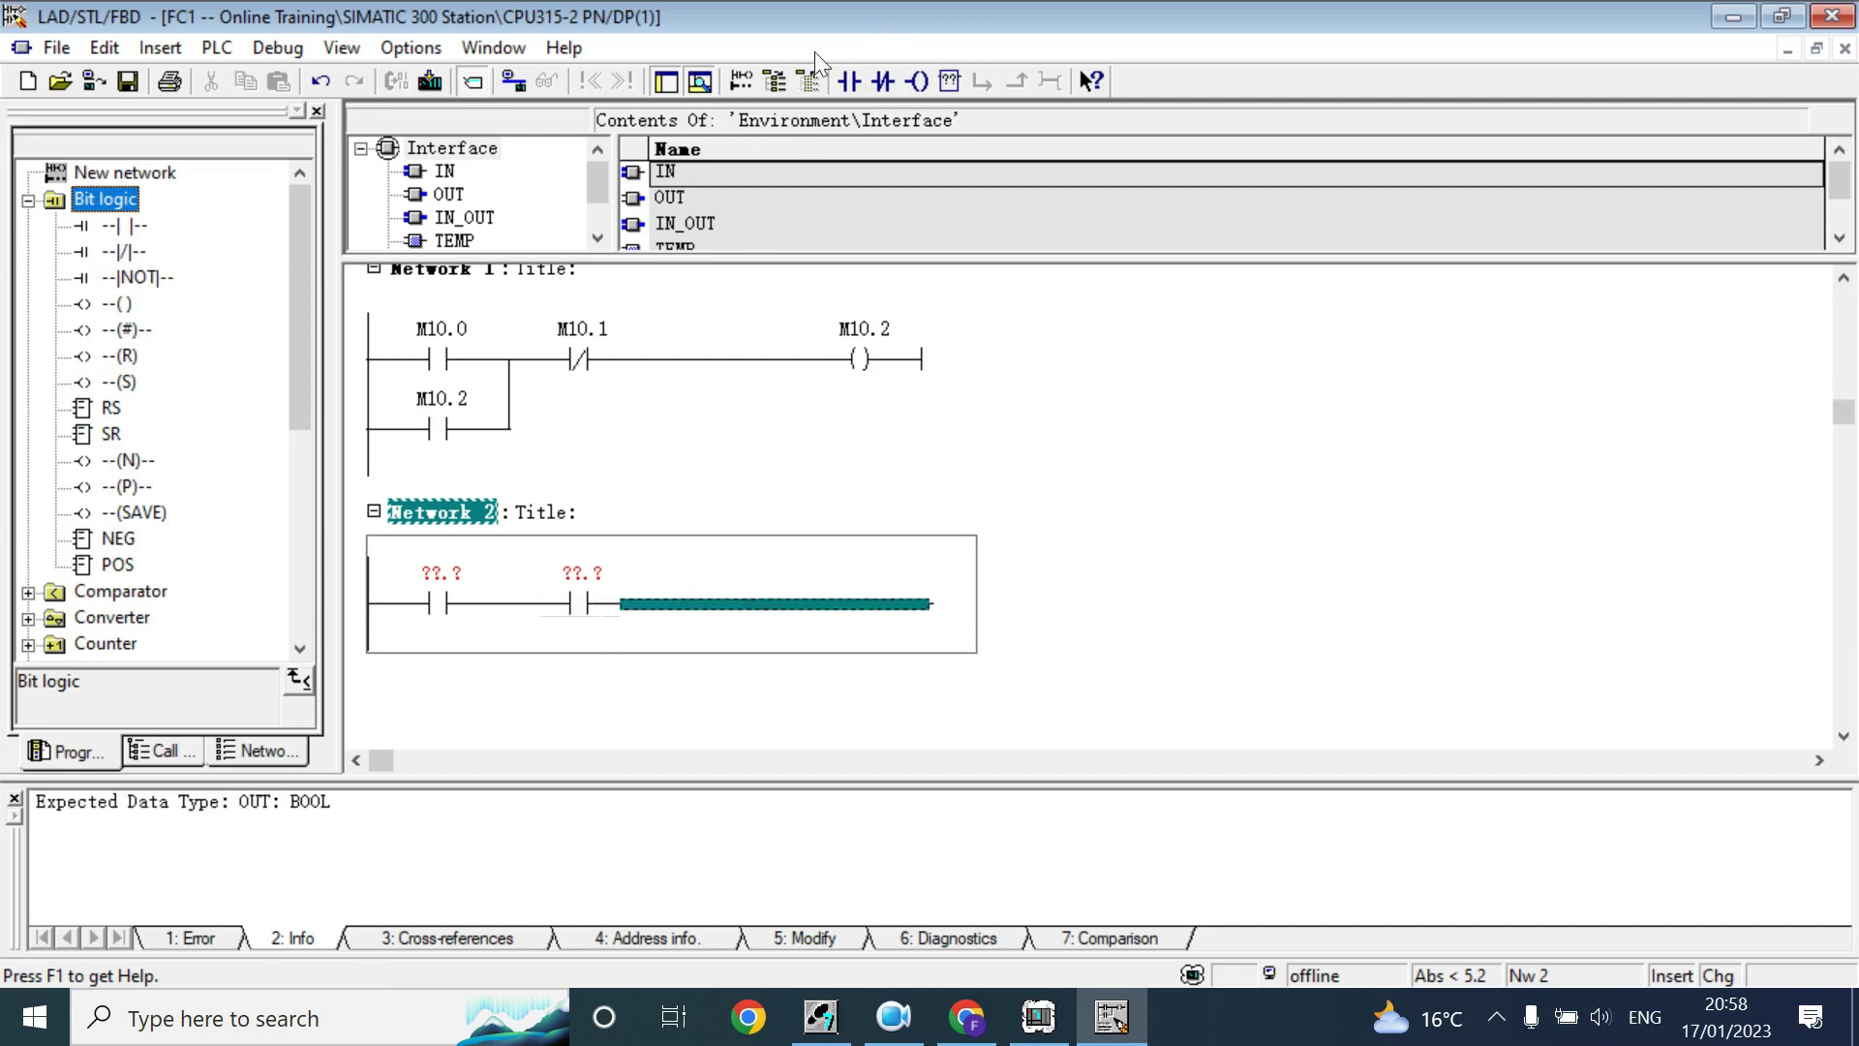
left_click(949, 82)
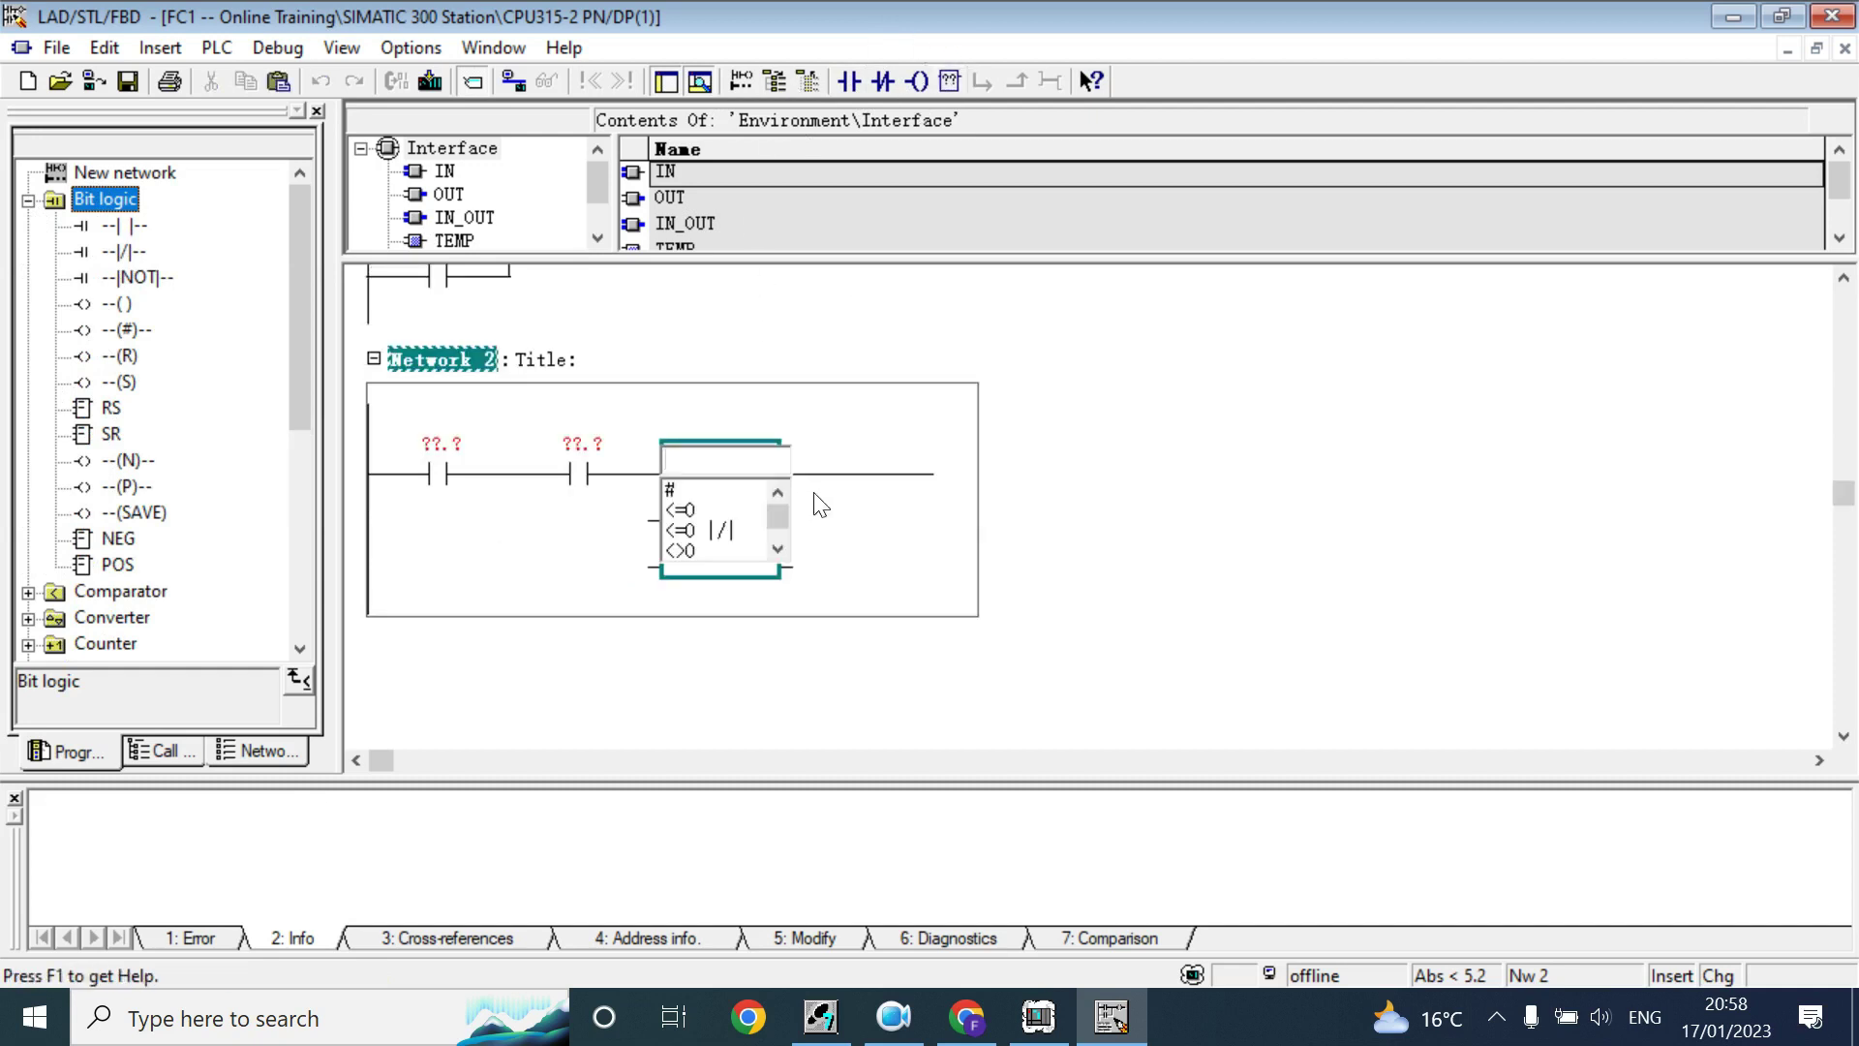
left_click(913, 83)
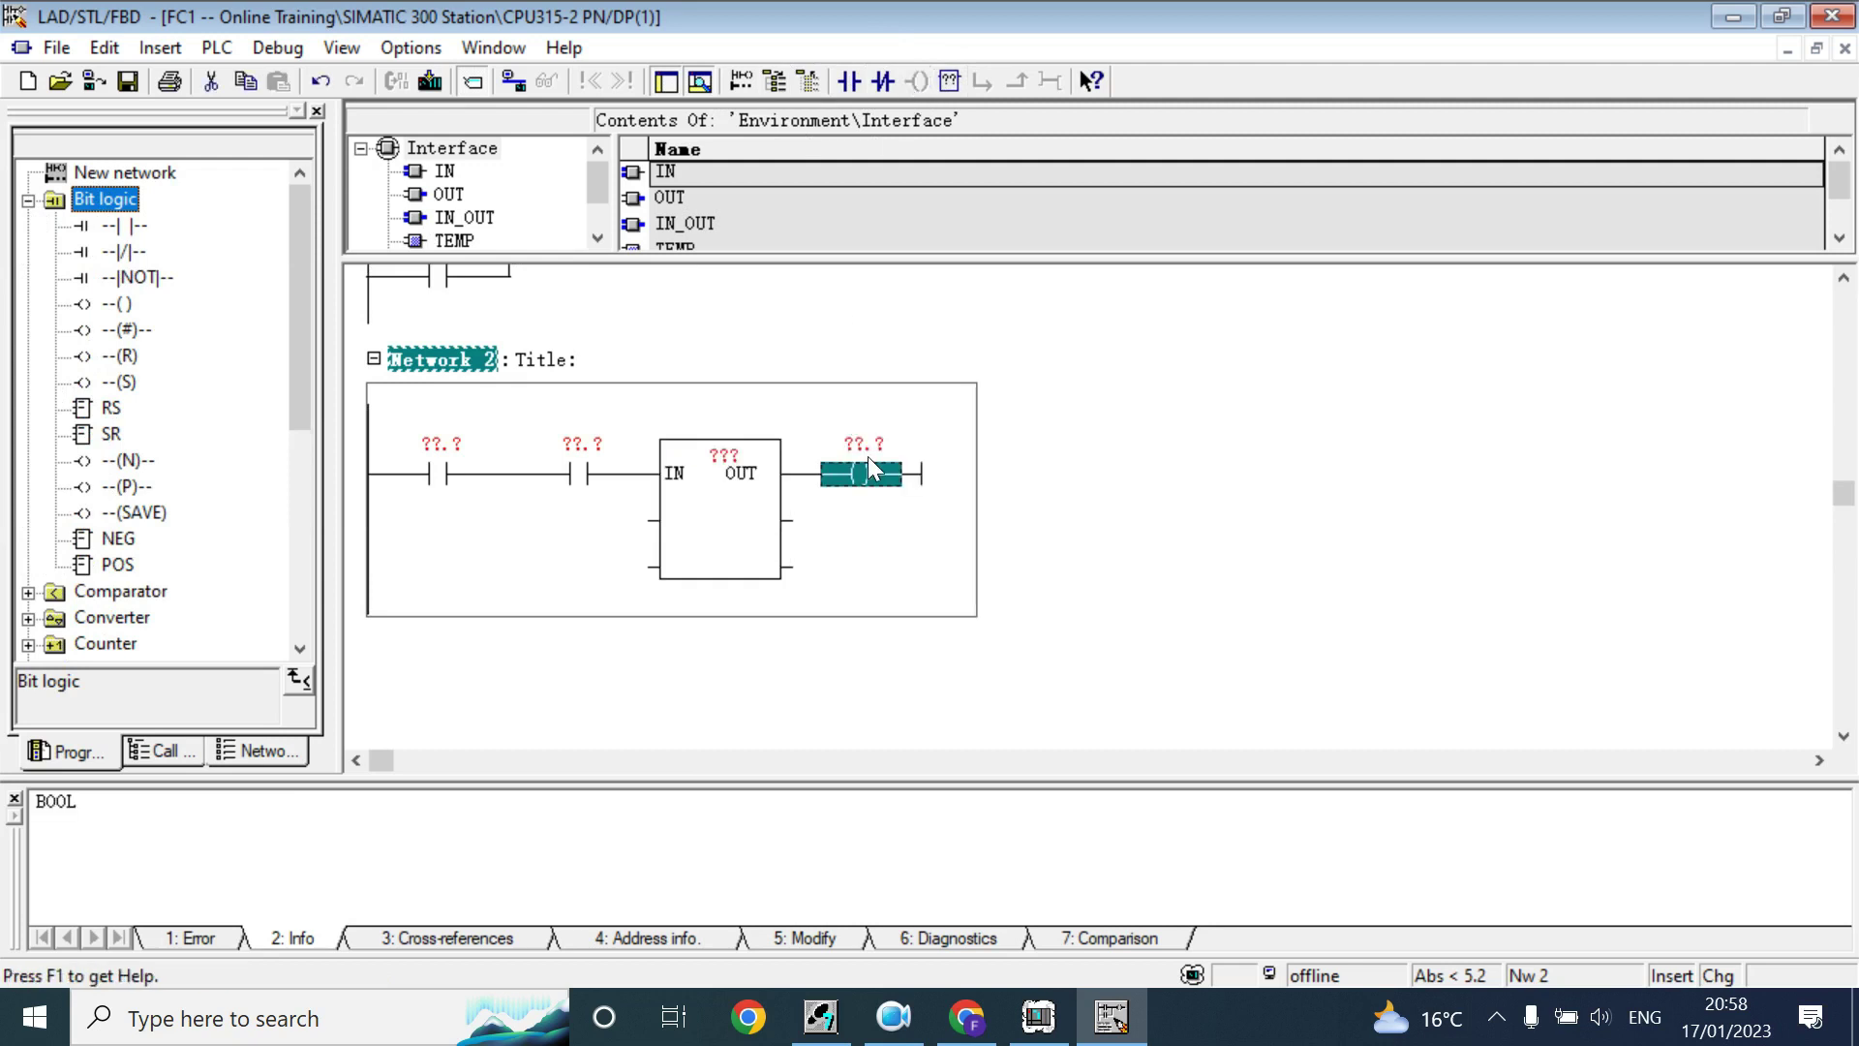
left_click(771, 523)
key("Delete")
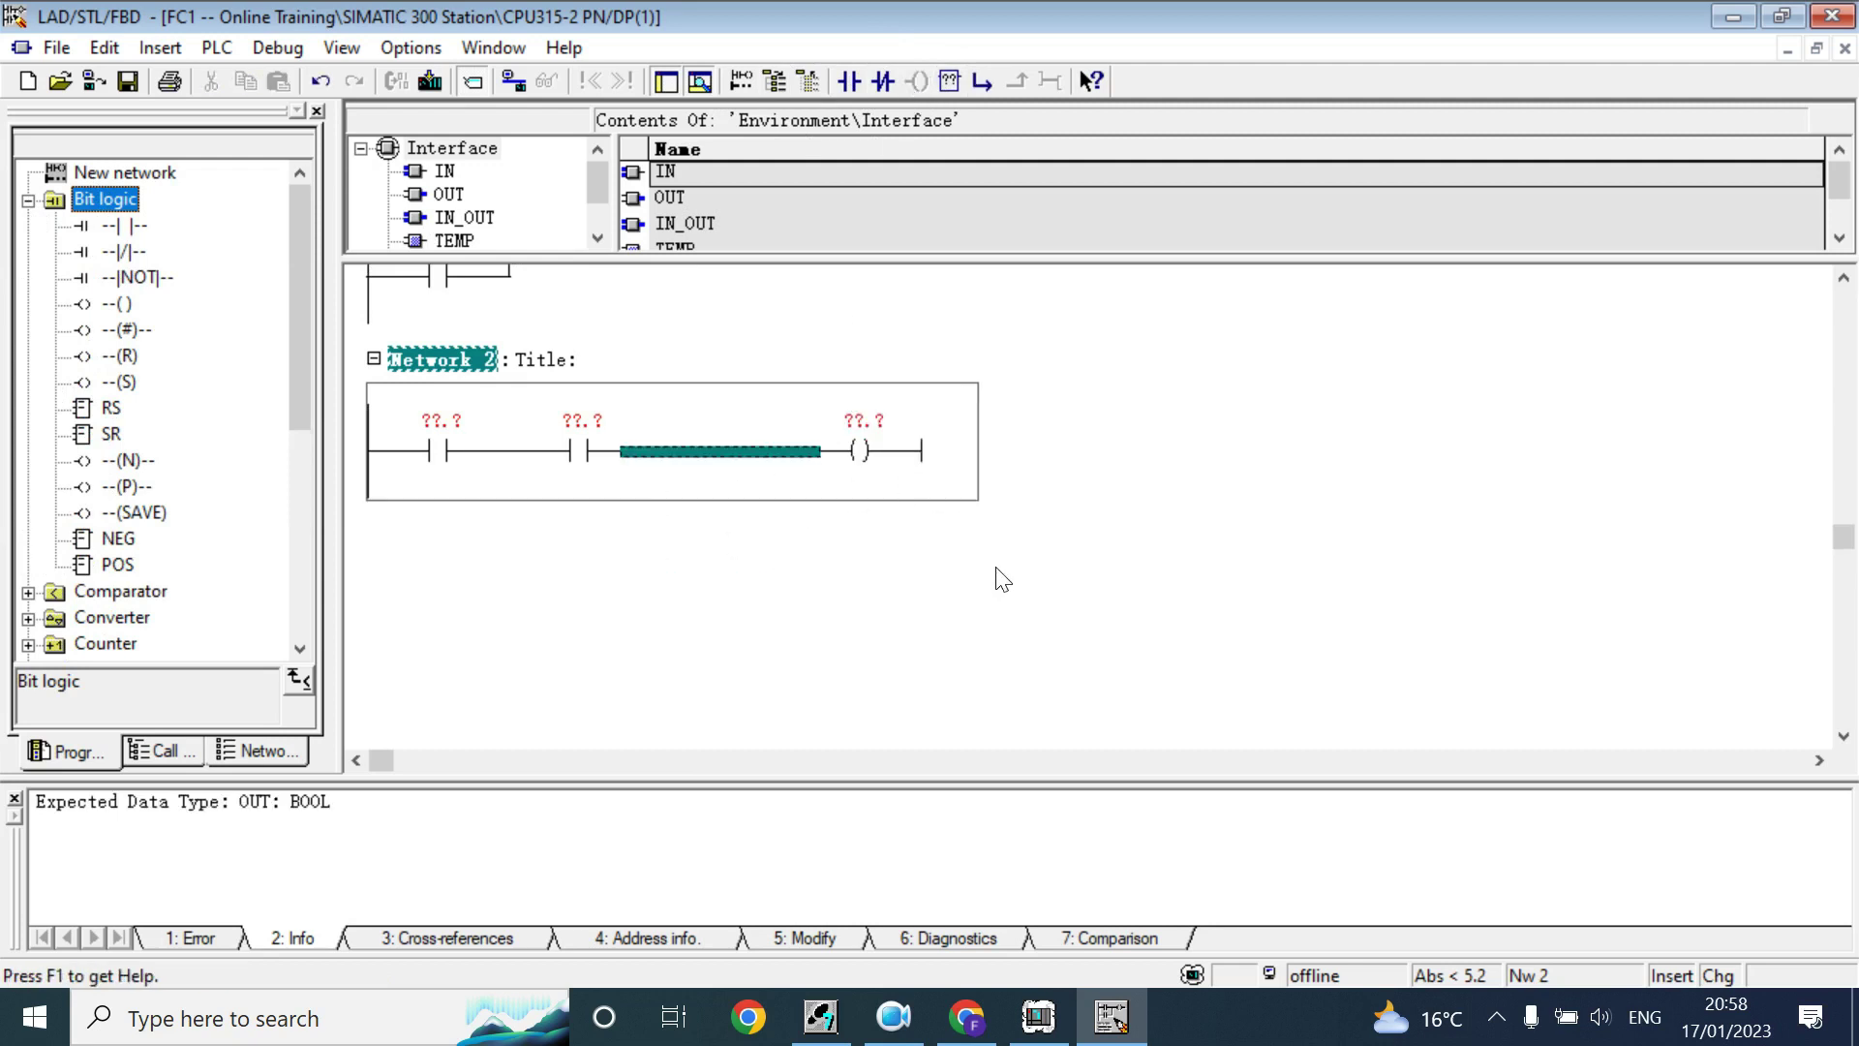
left_click(1000, 578)
left_click(445, 423)
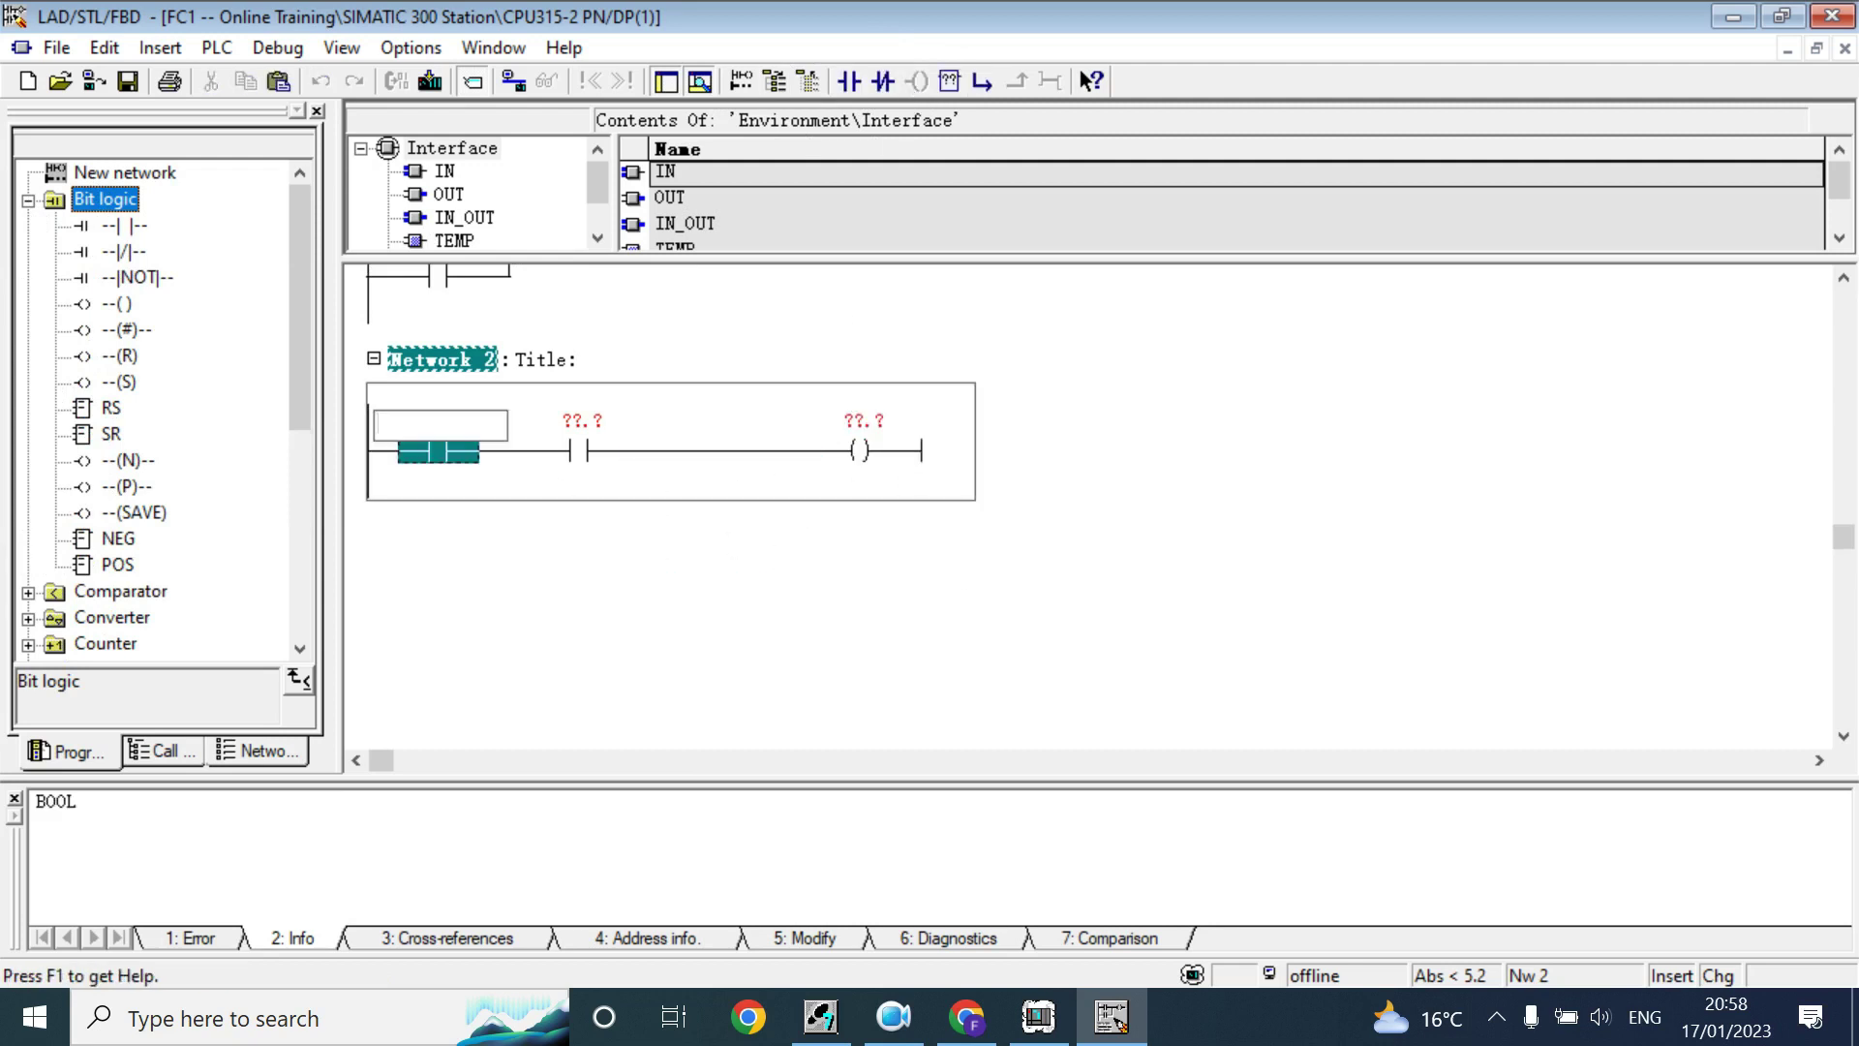
Address Network 2's contacts as I0.0 Motor Ready and I0.1 Motor Run
type("i")
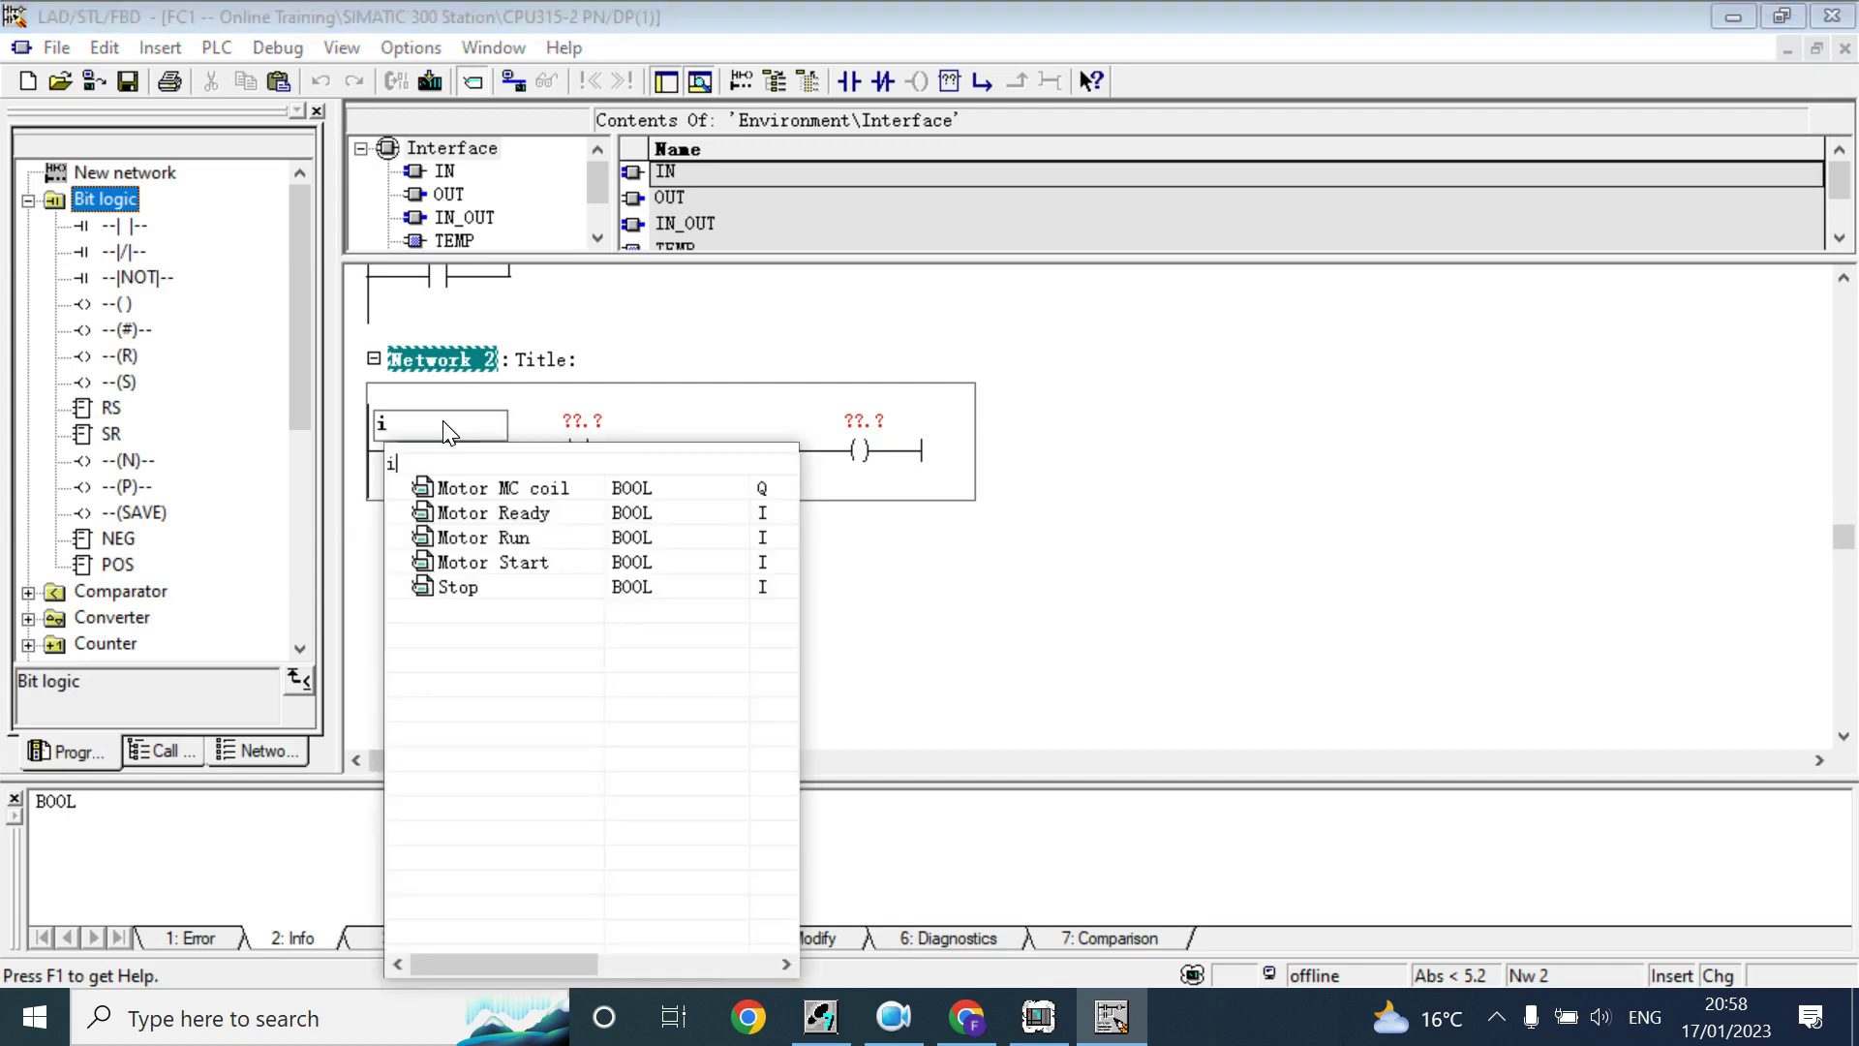
type("0.0")
key("Return")
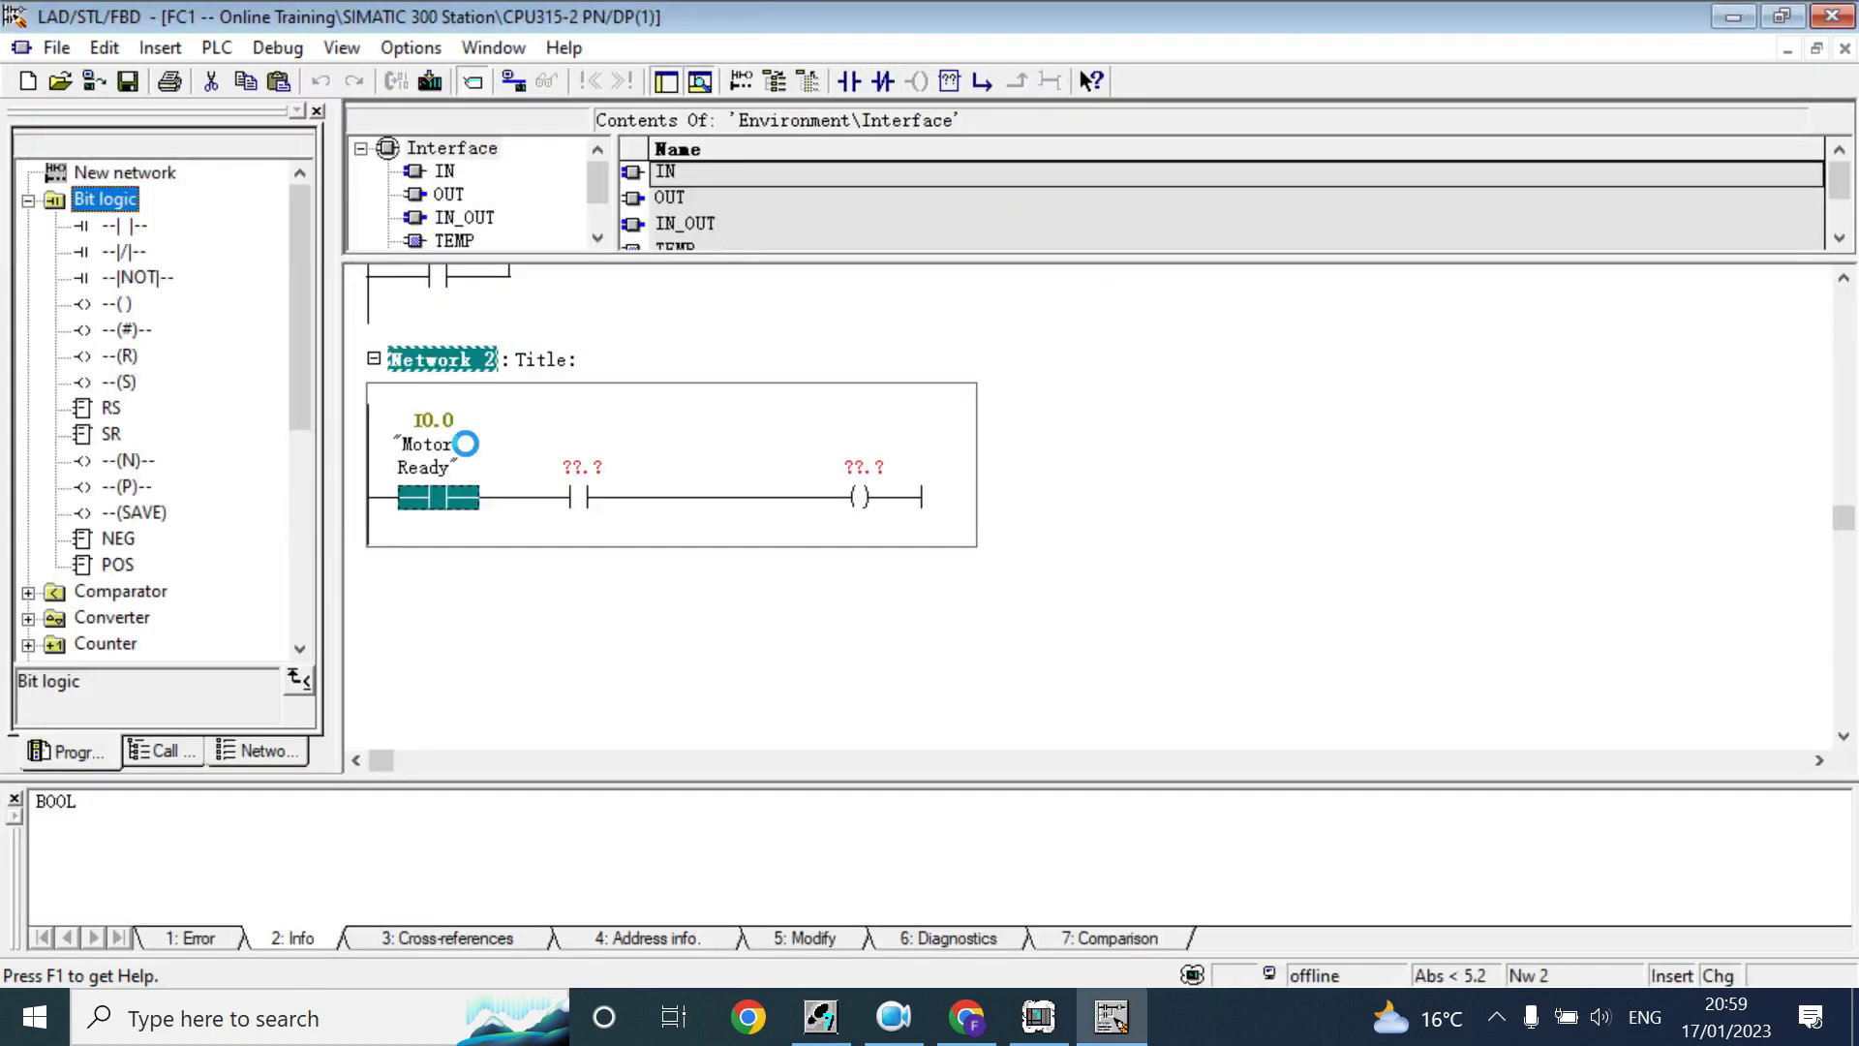
left_click(598, 495)
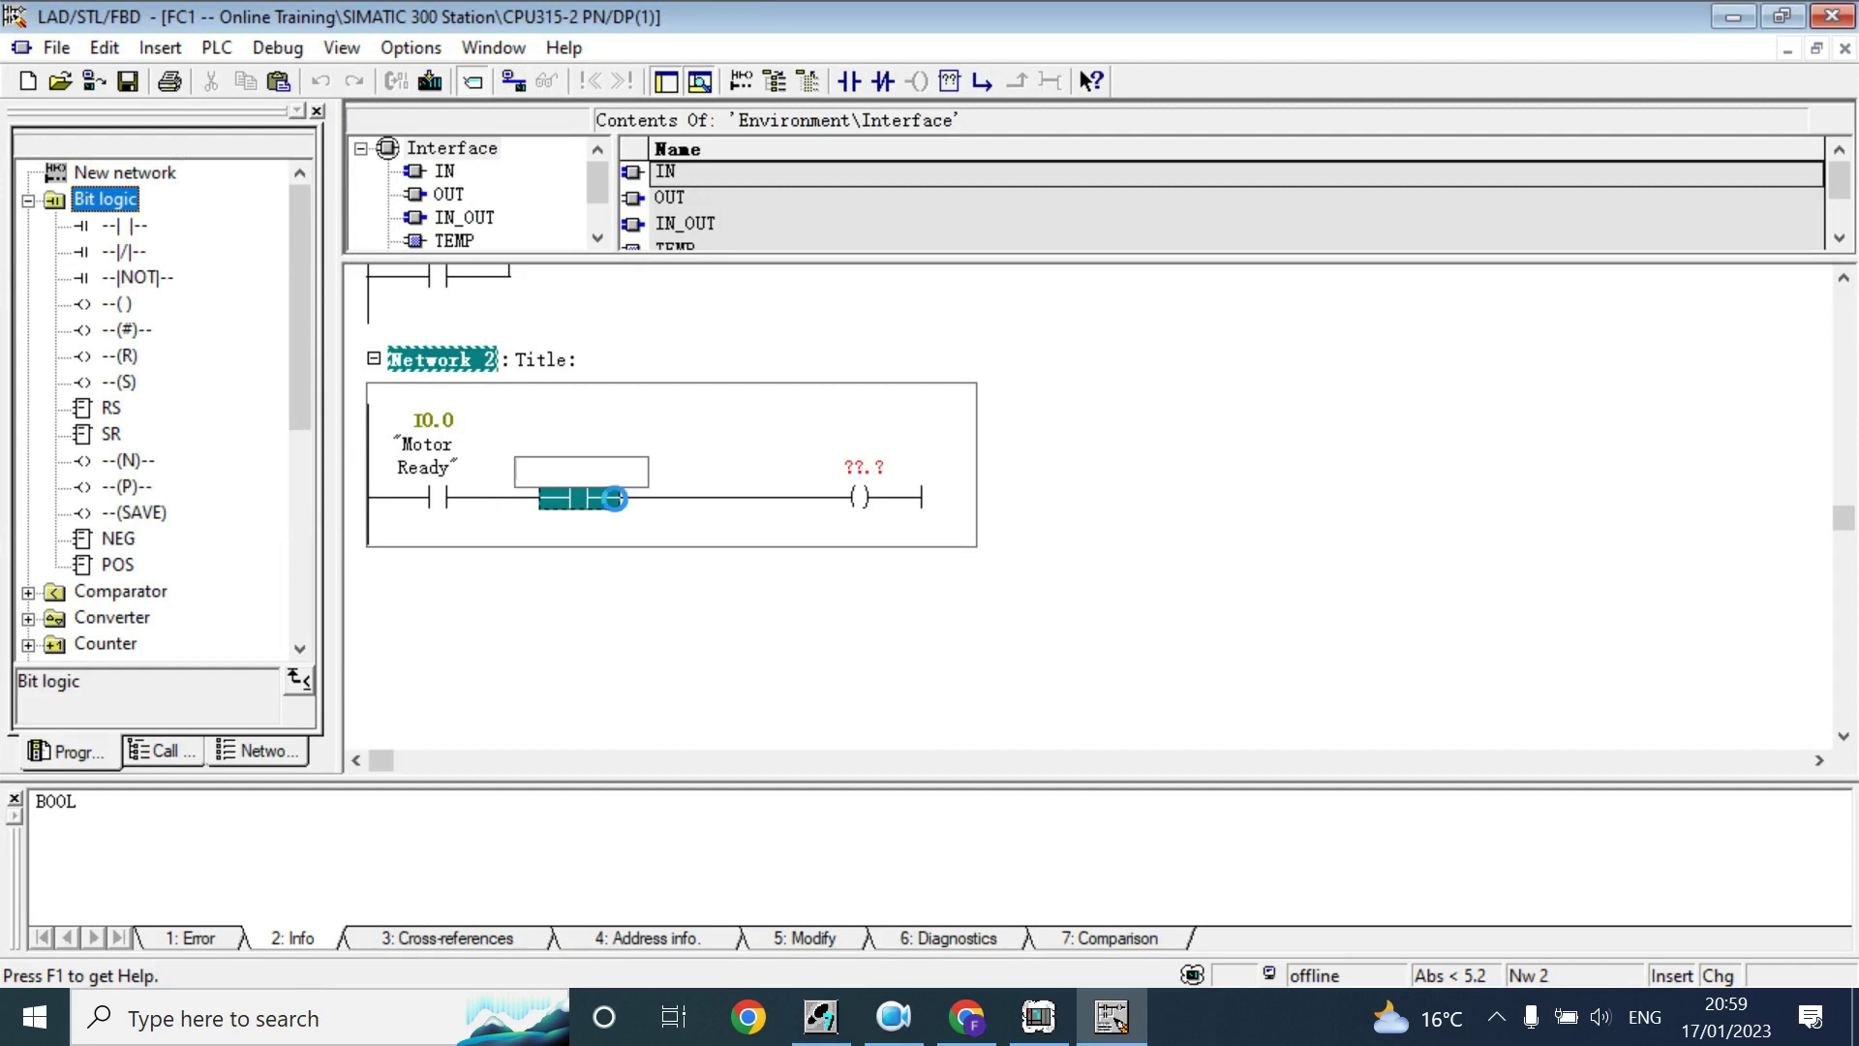
type("0.1")
key("Return")
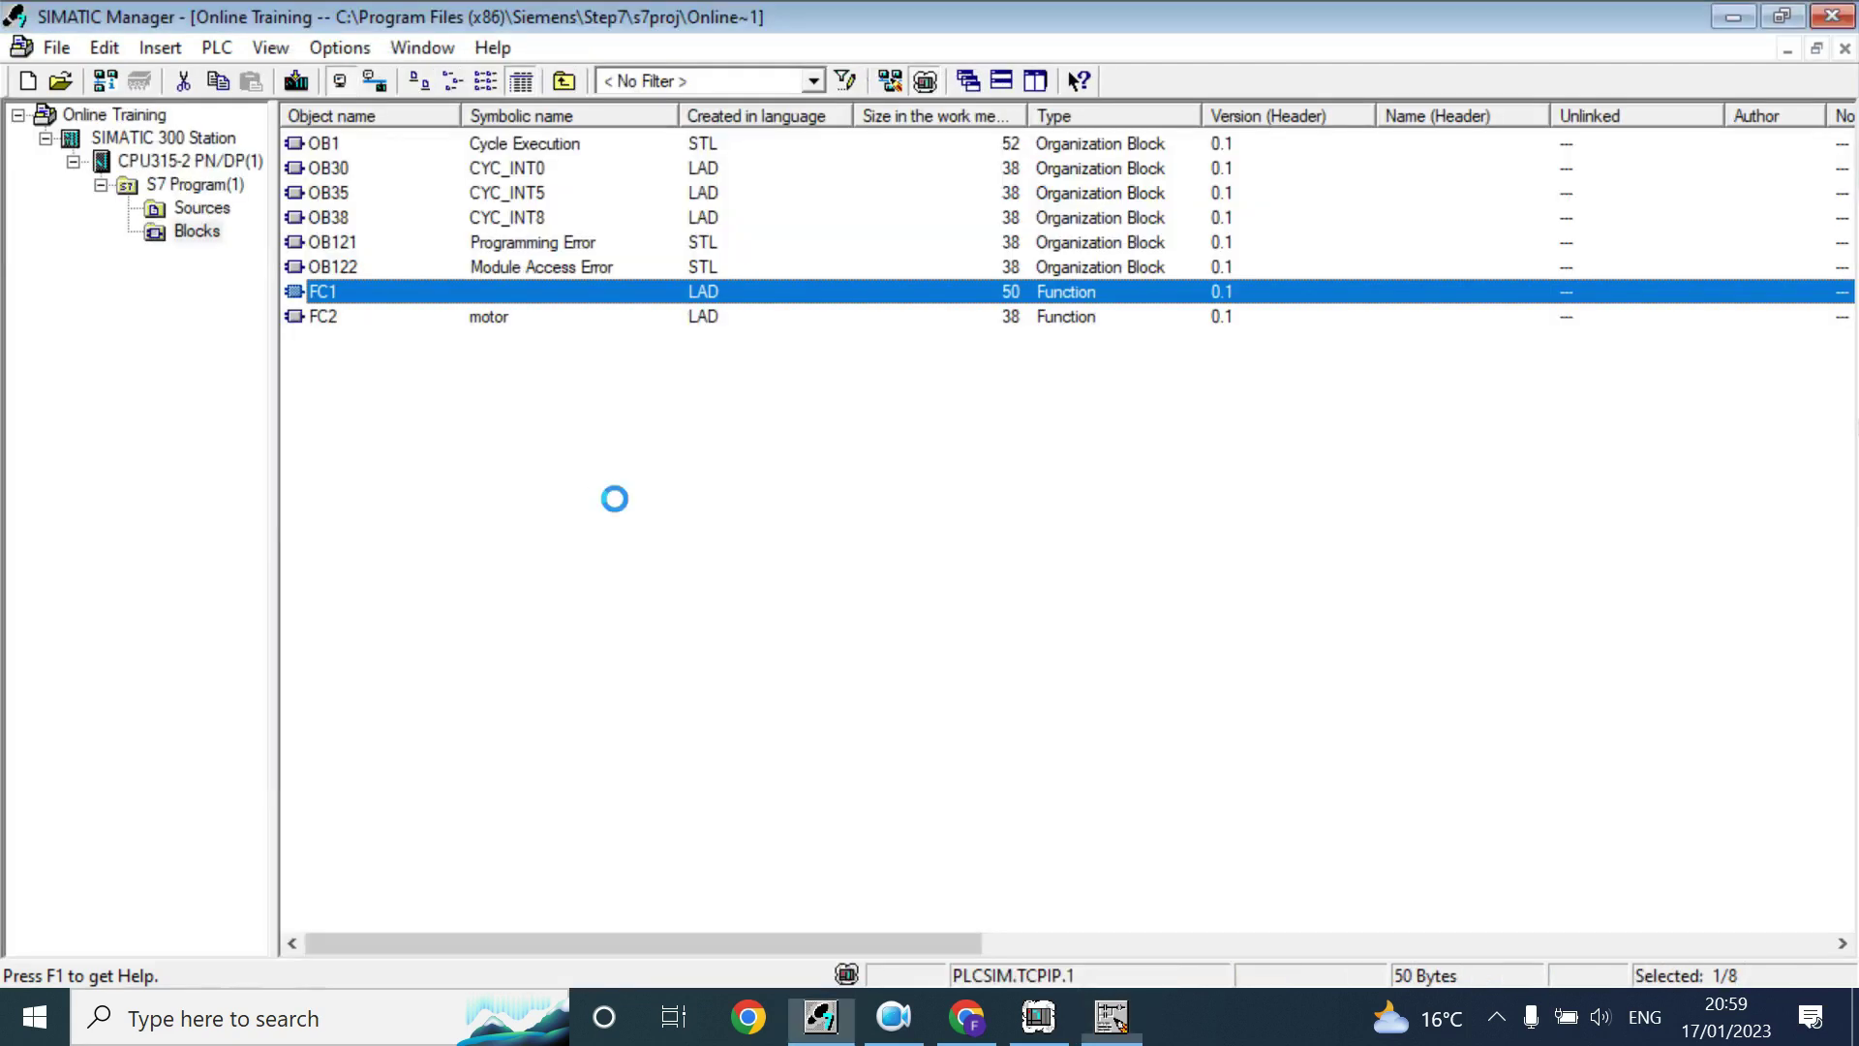
left_click(584, 472)
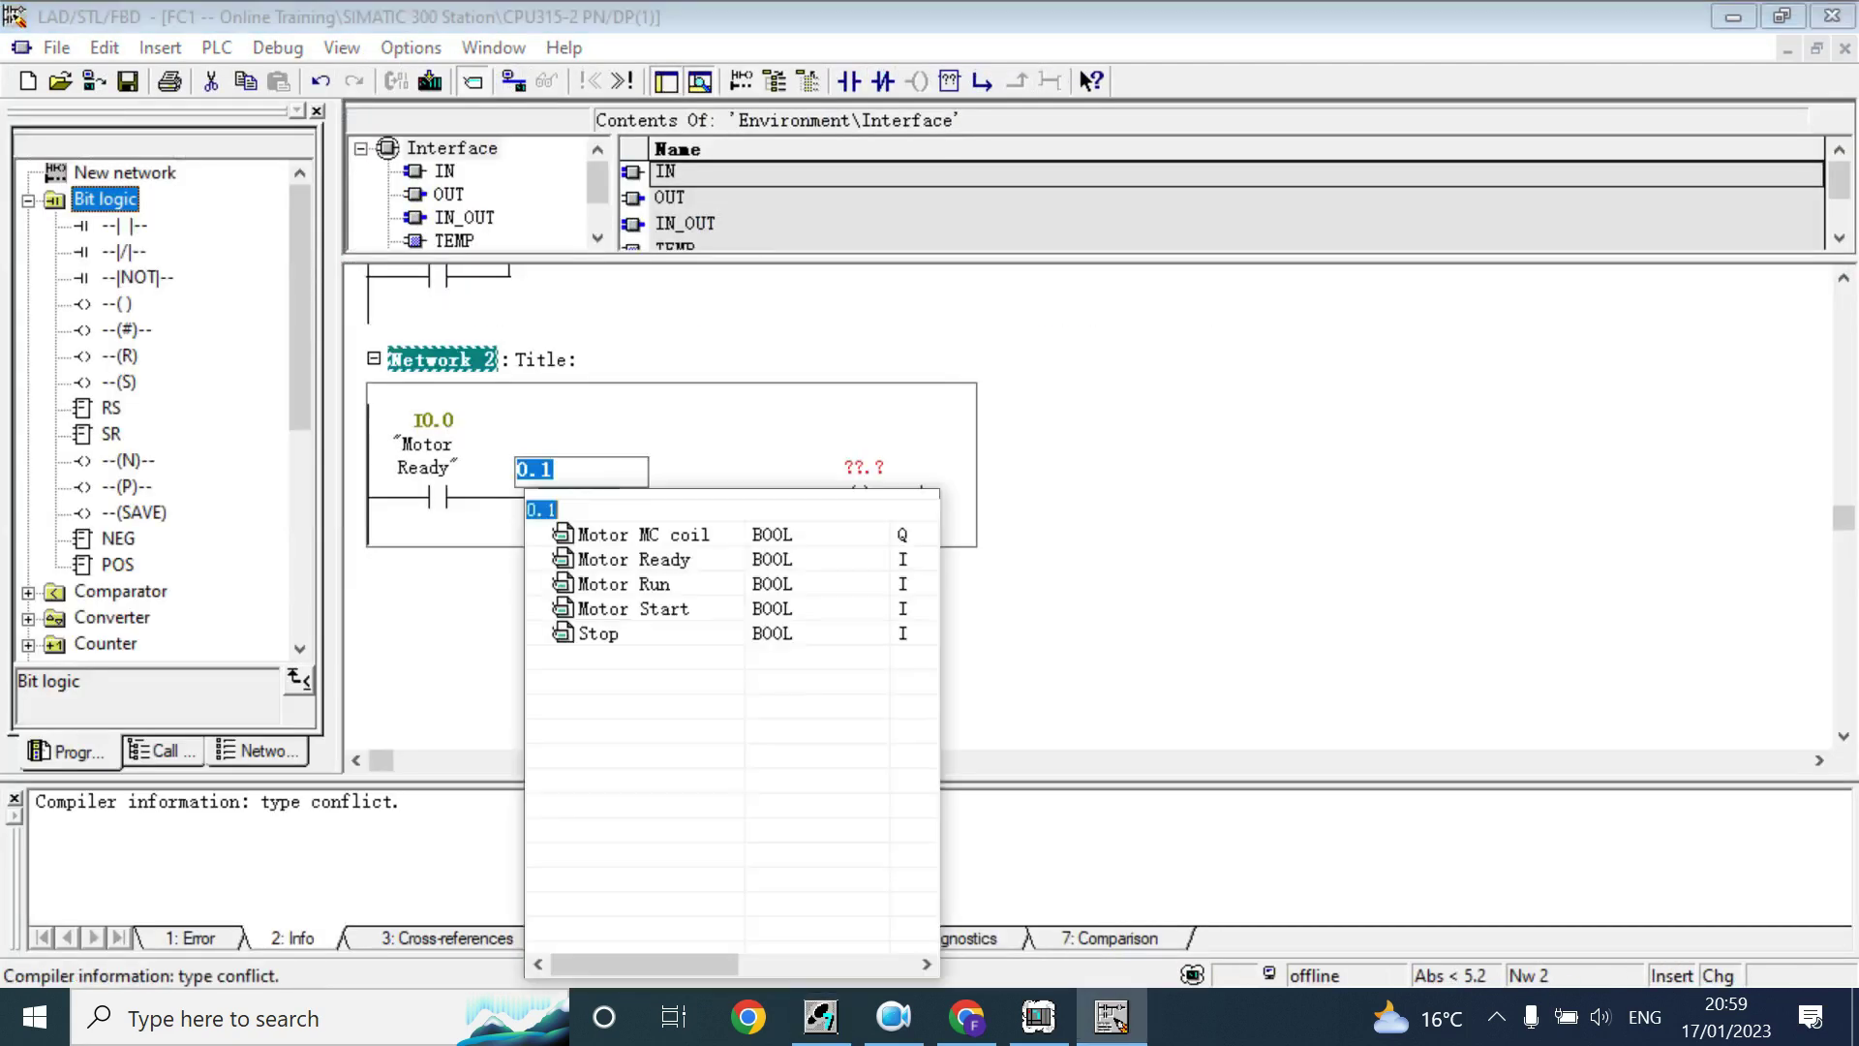
type("i0")
key("alt+Tab")
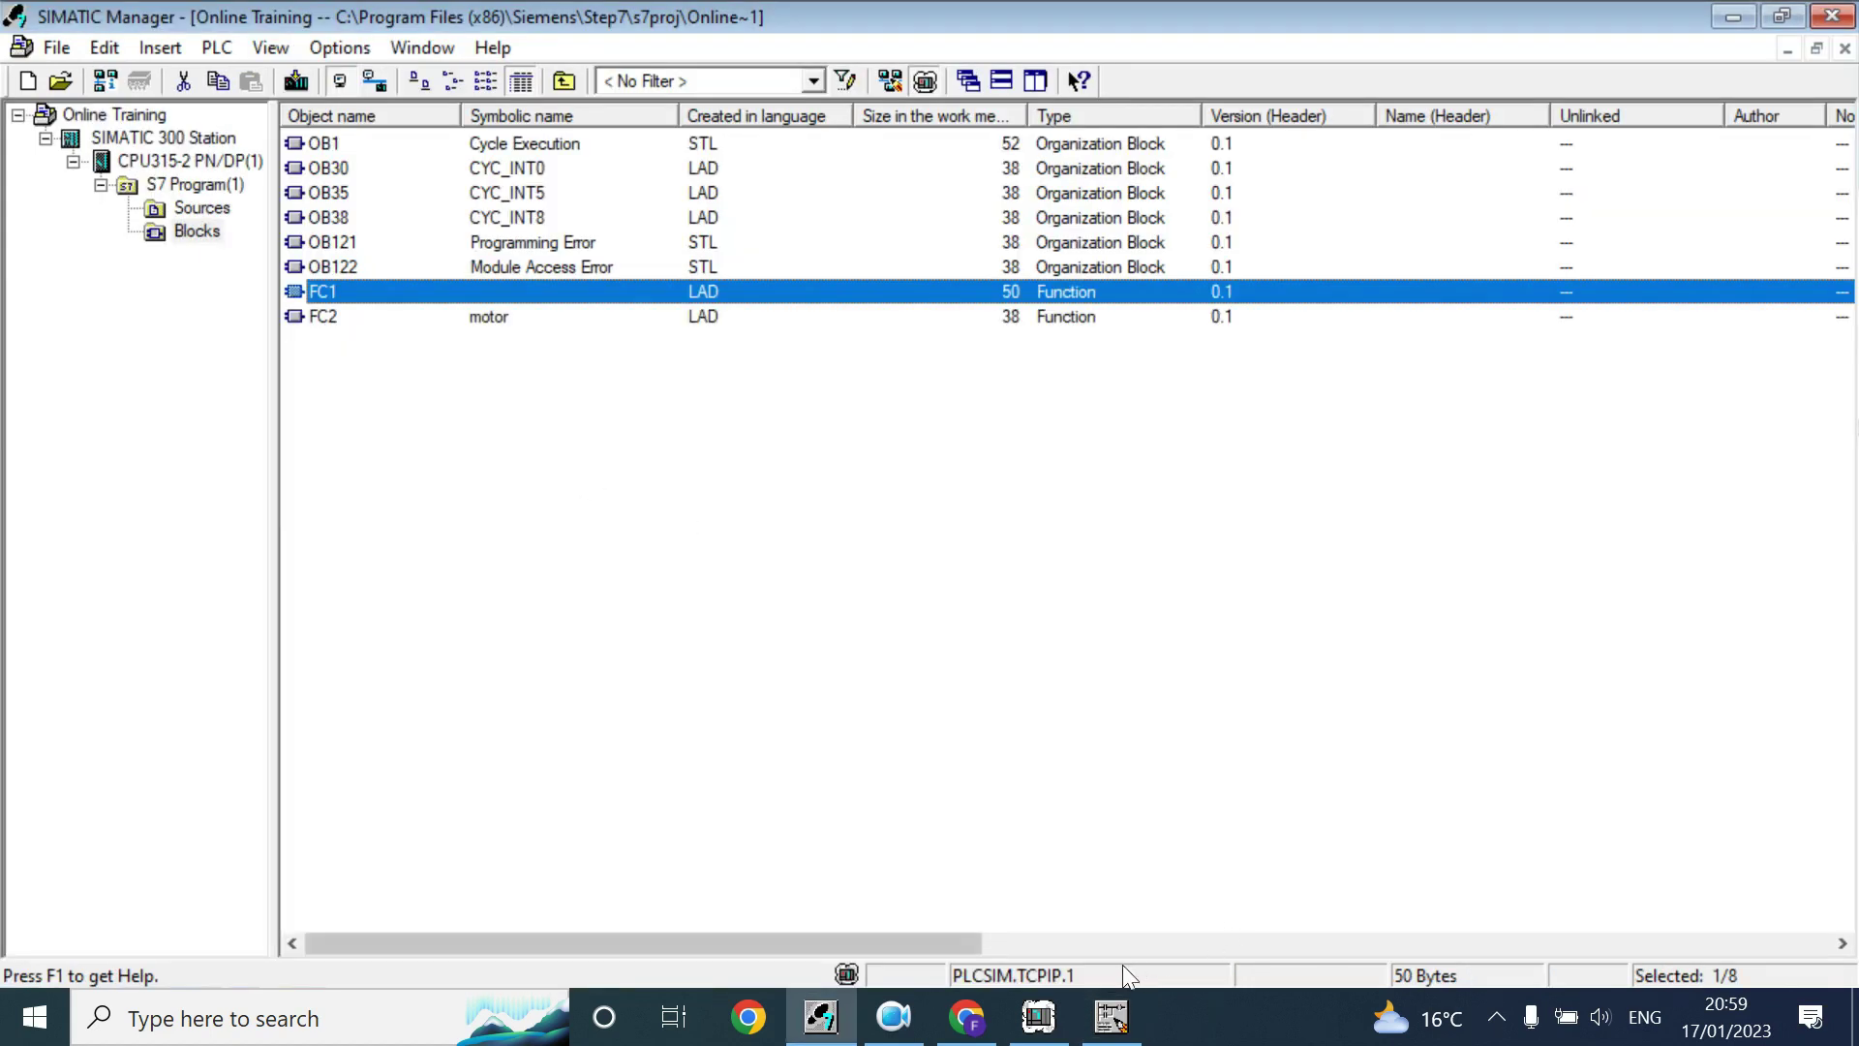
left_click(1112, 1017)
type("1")
key("Return")
Address the Network 2 output coil as Q0.0 Motor MC coil
left_click(847, 466)
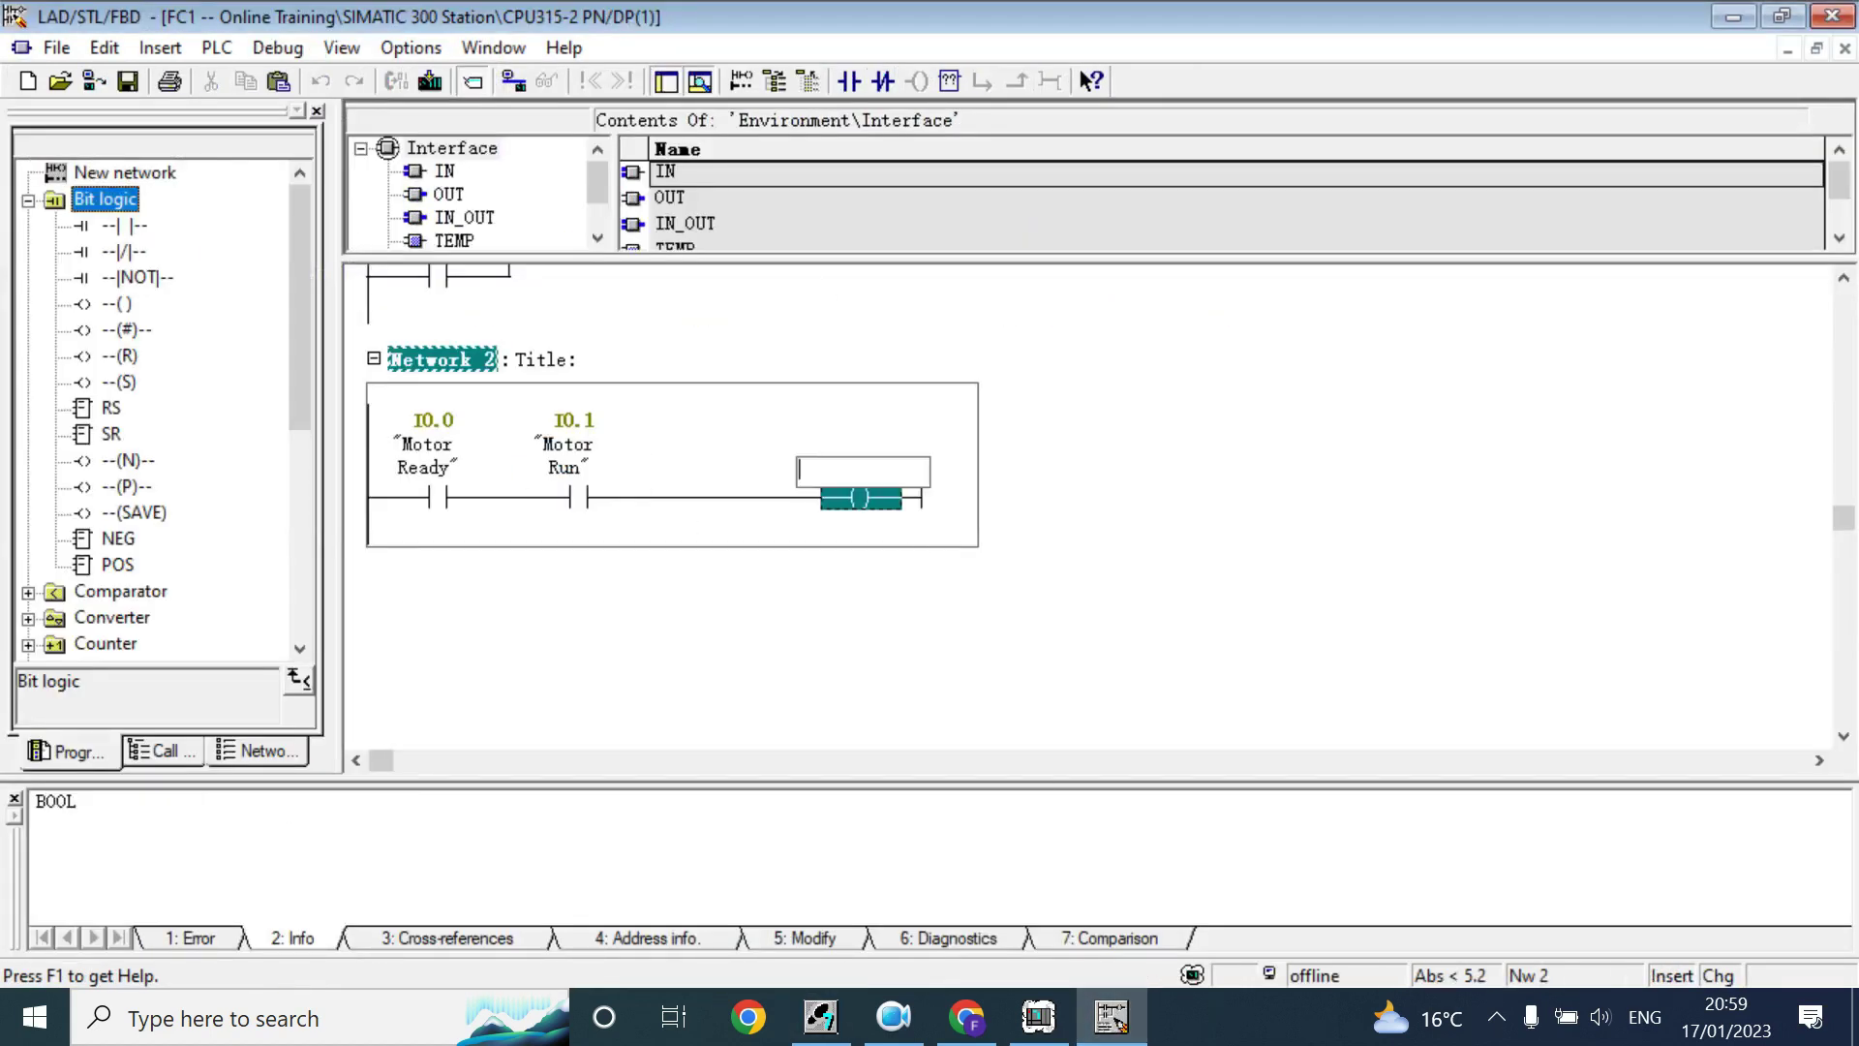
type("q0.0")
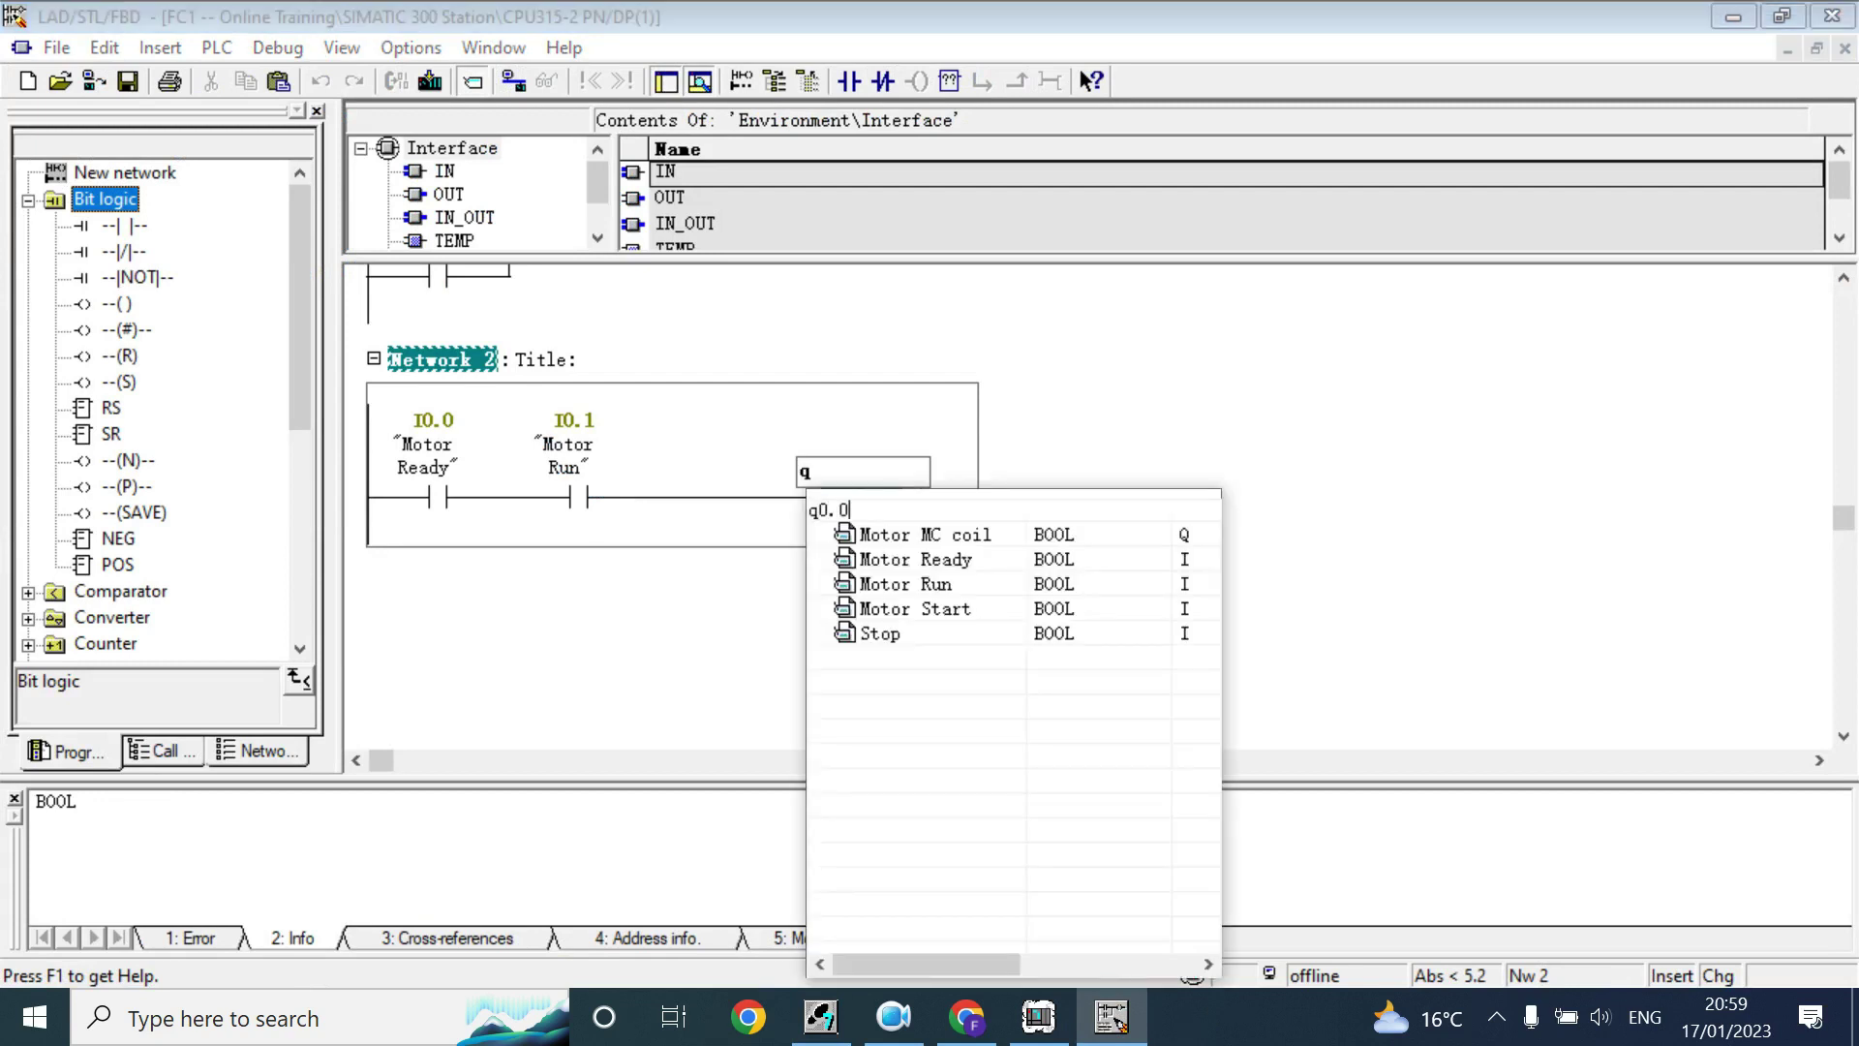
key("Return")
key("alt+Tab")
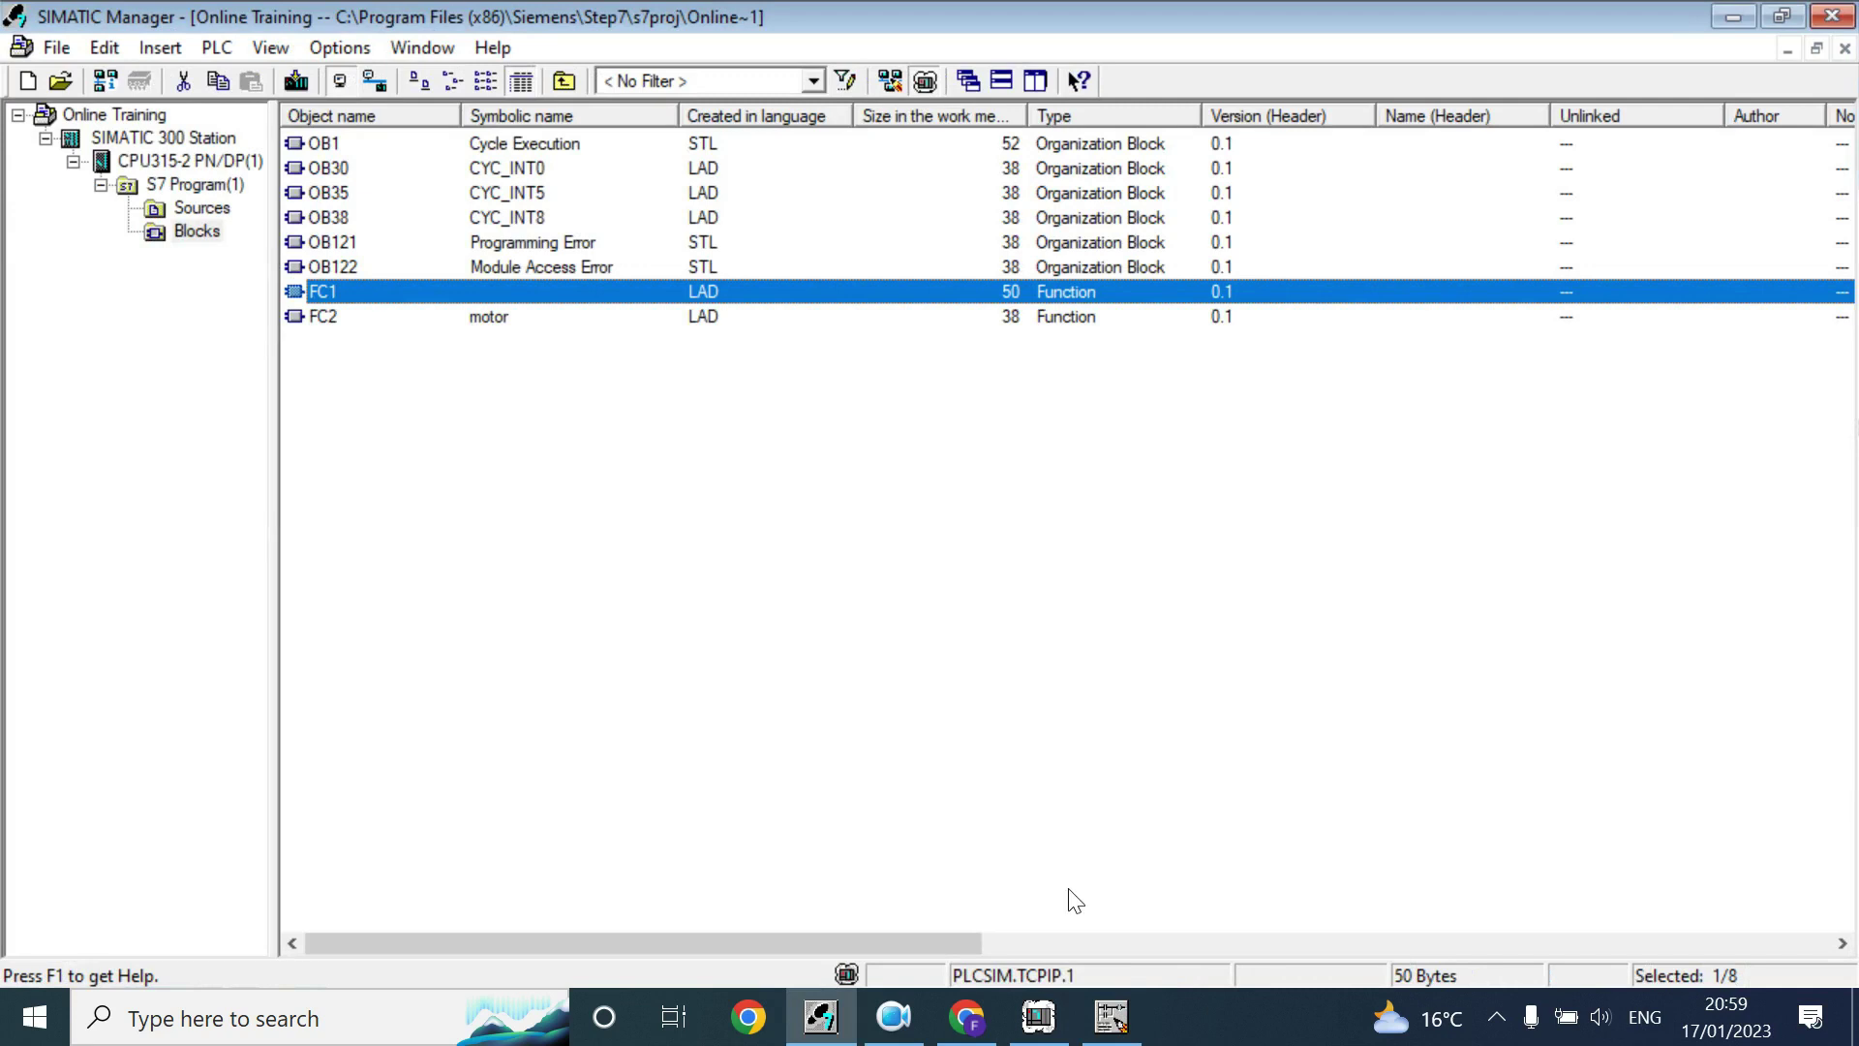
left_click(1111, 1016)
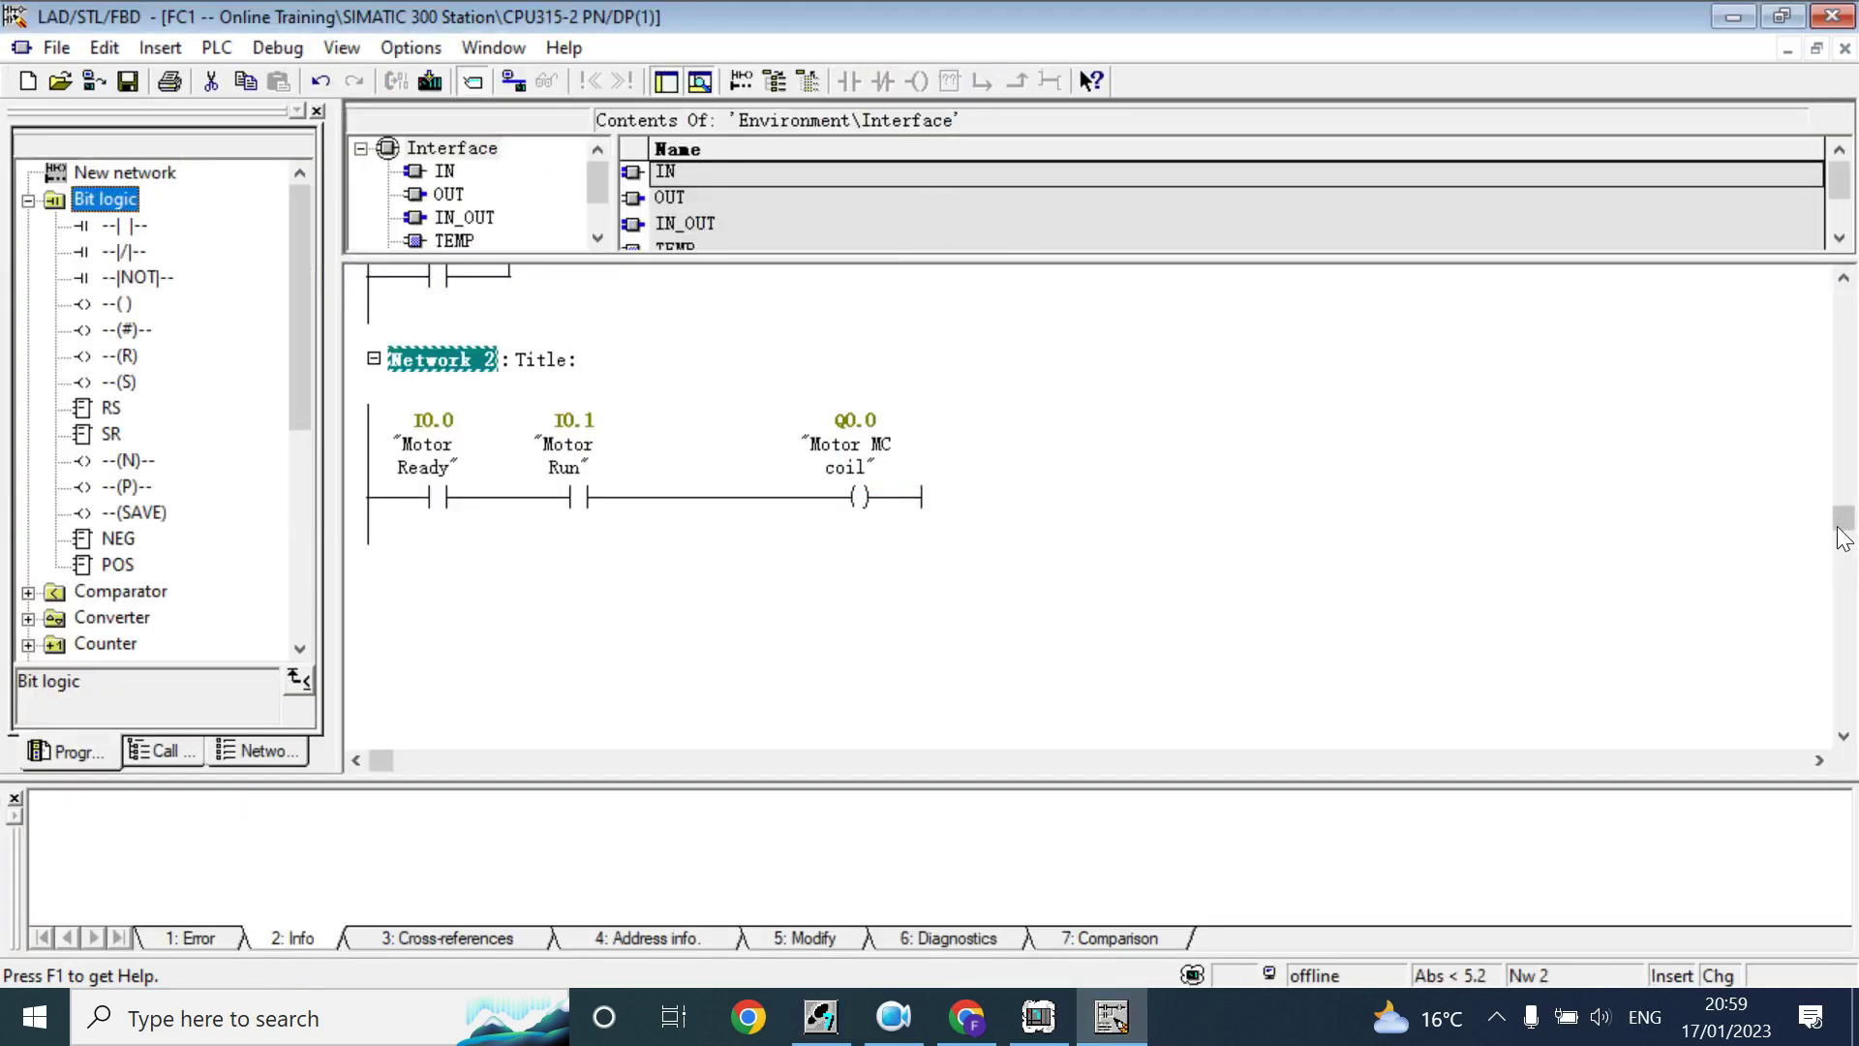
left_click_drag(1843, 527, 1843, 368)
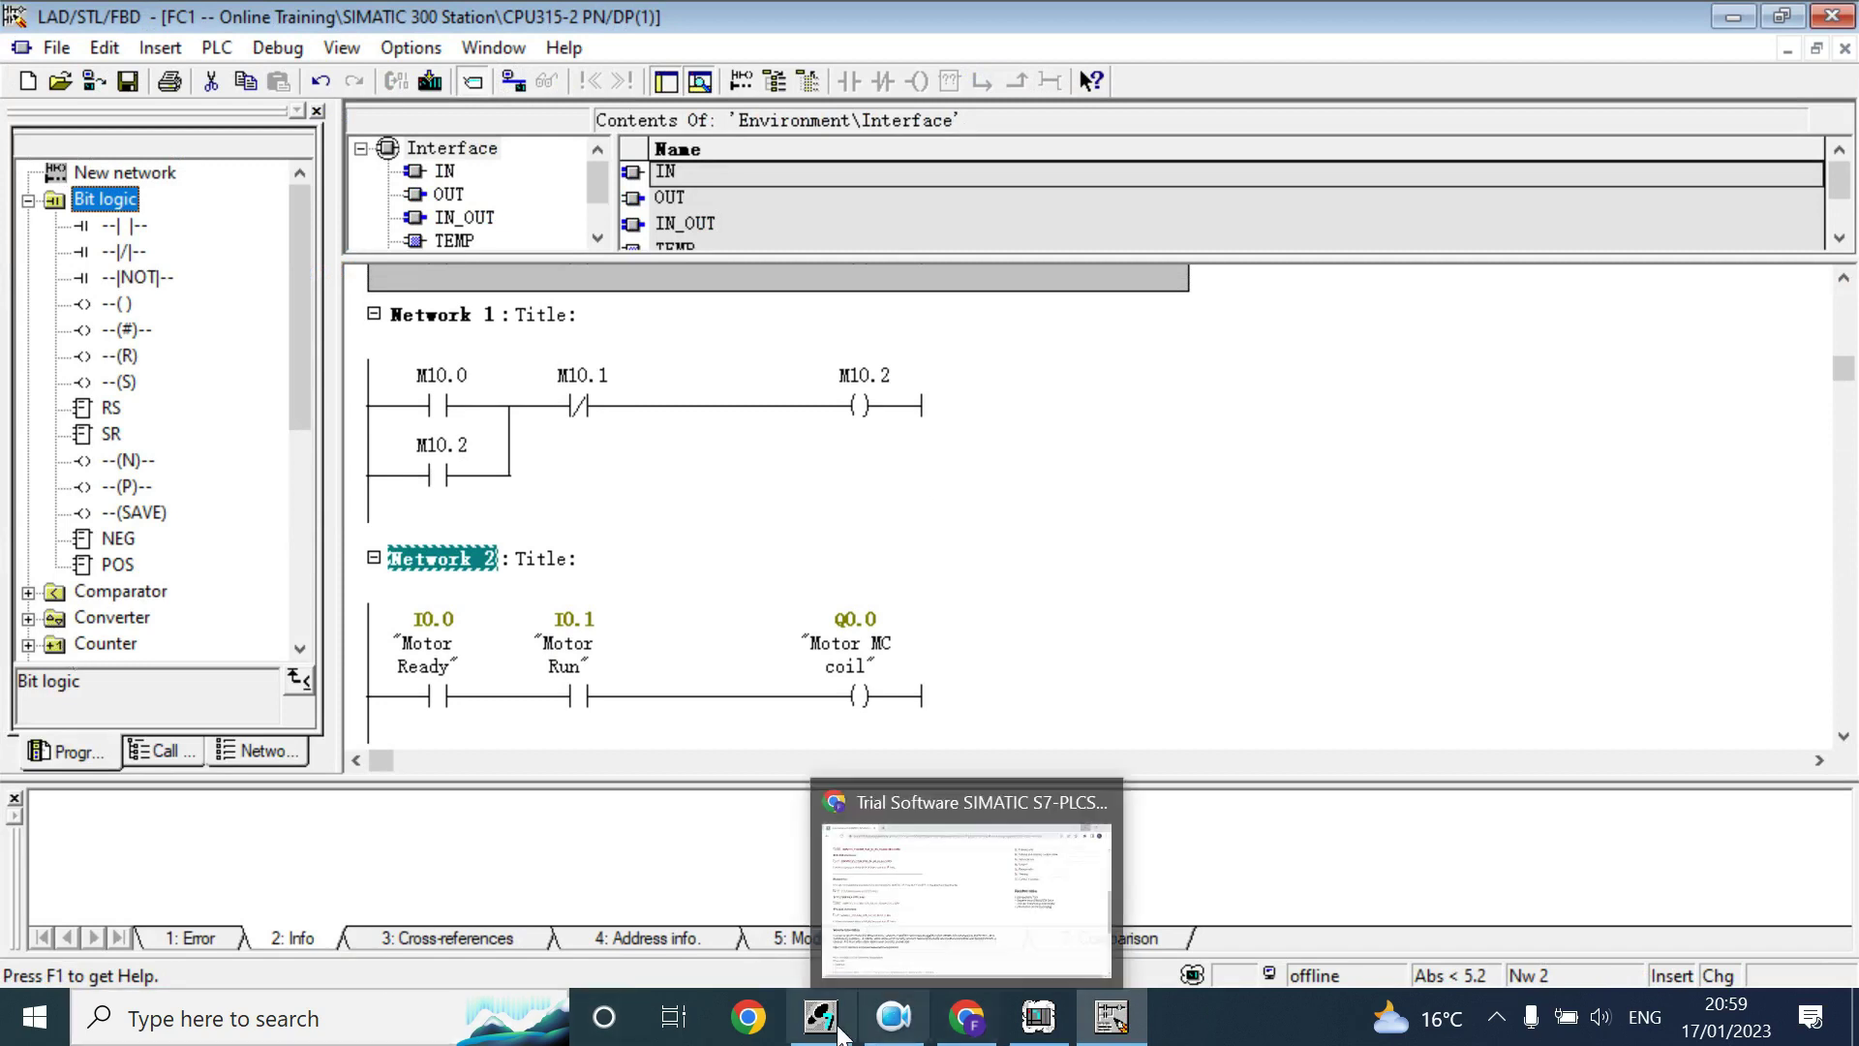
Download the SIMATIC 300 Station to the simulated CPU, confirming all prompts and restarting it
left_click(818, 1016)
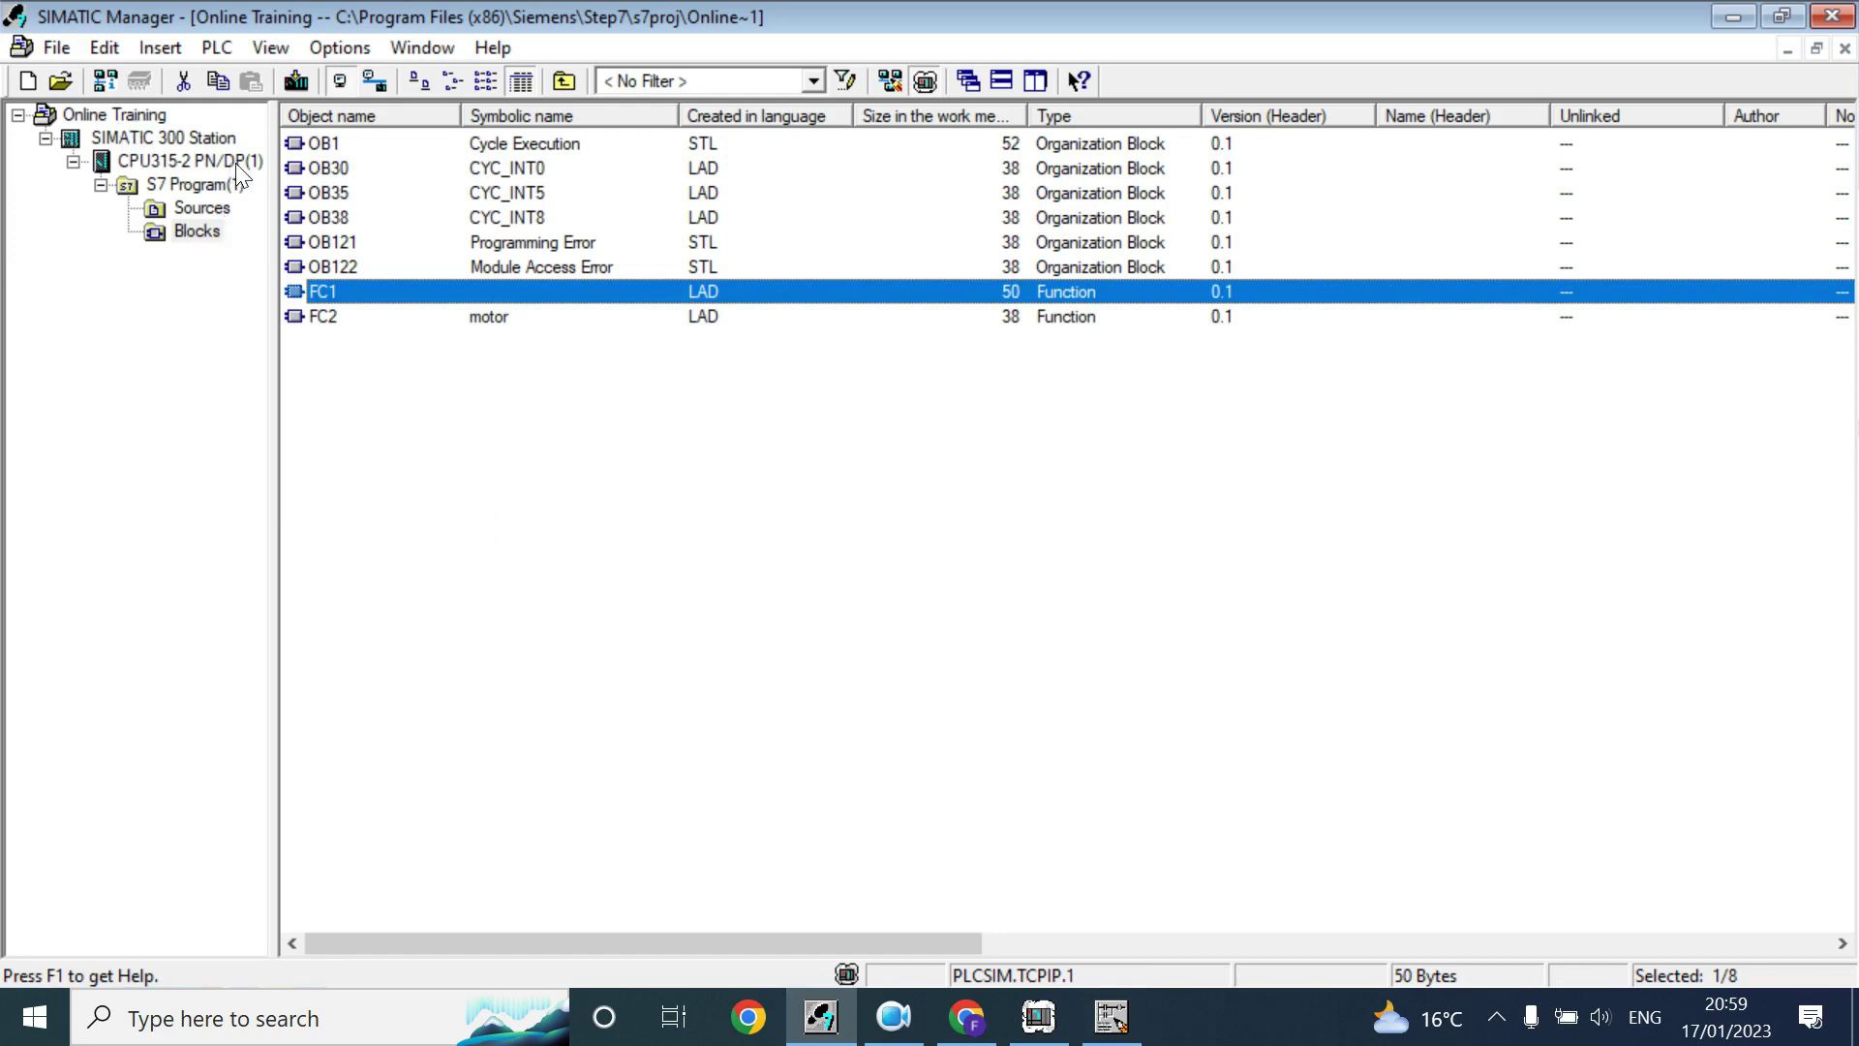
left_click(169, 135)
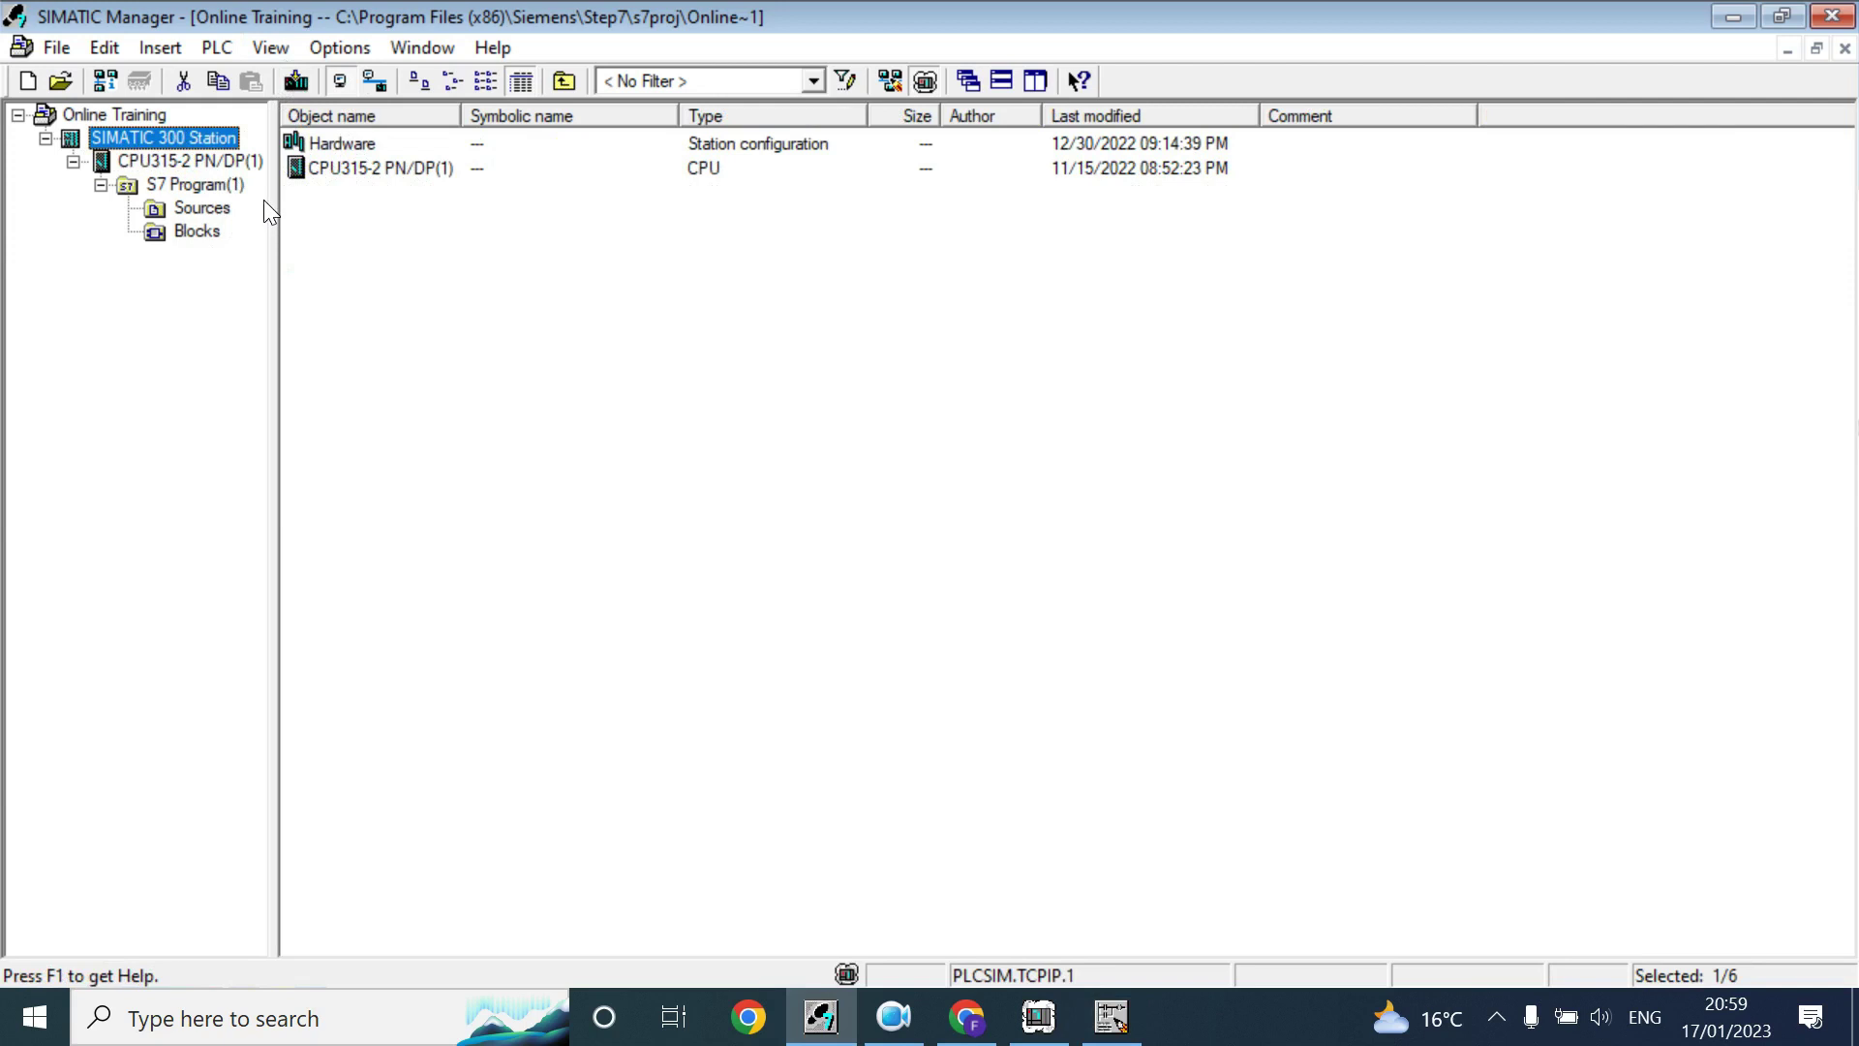
left_click(295, 81)
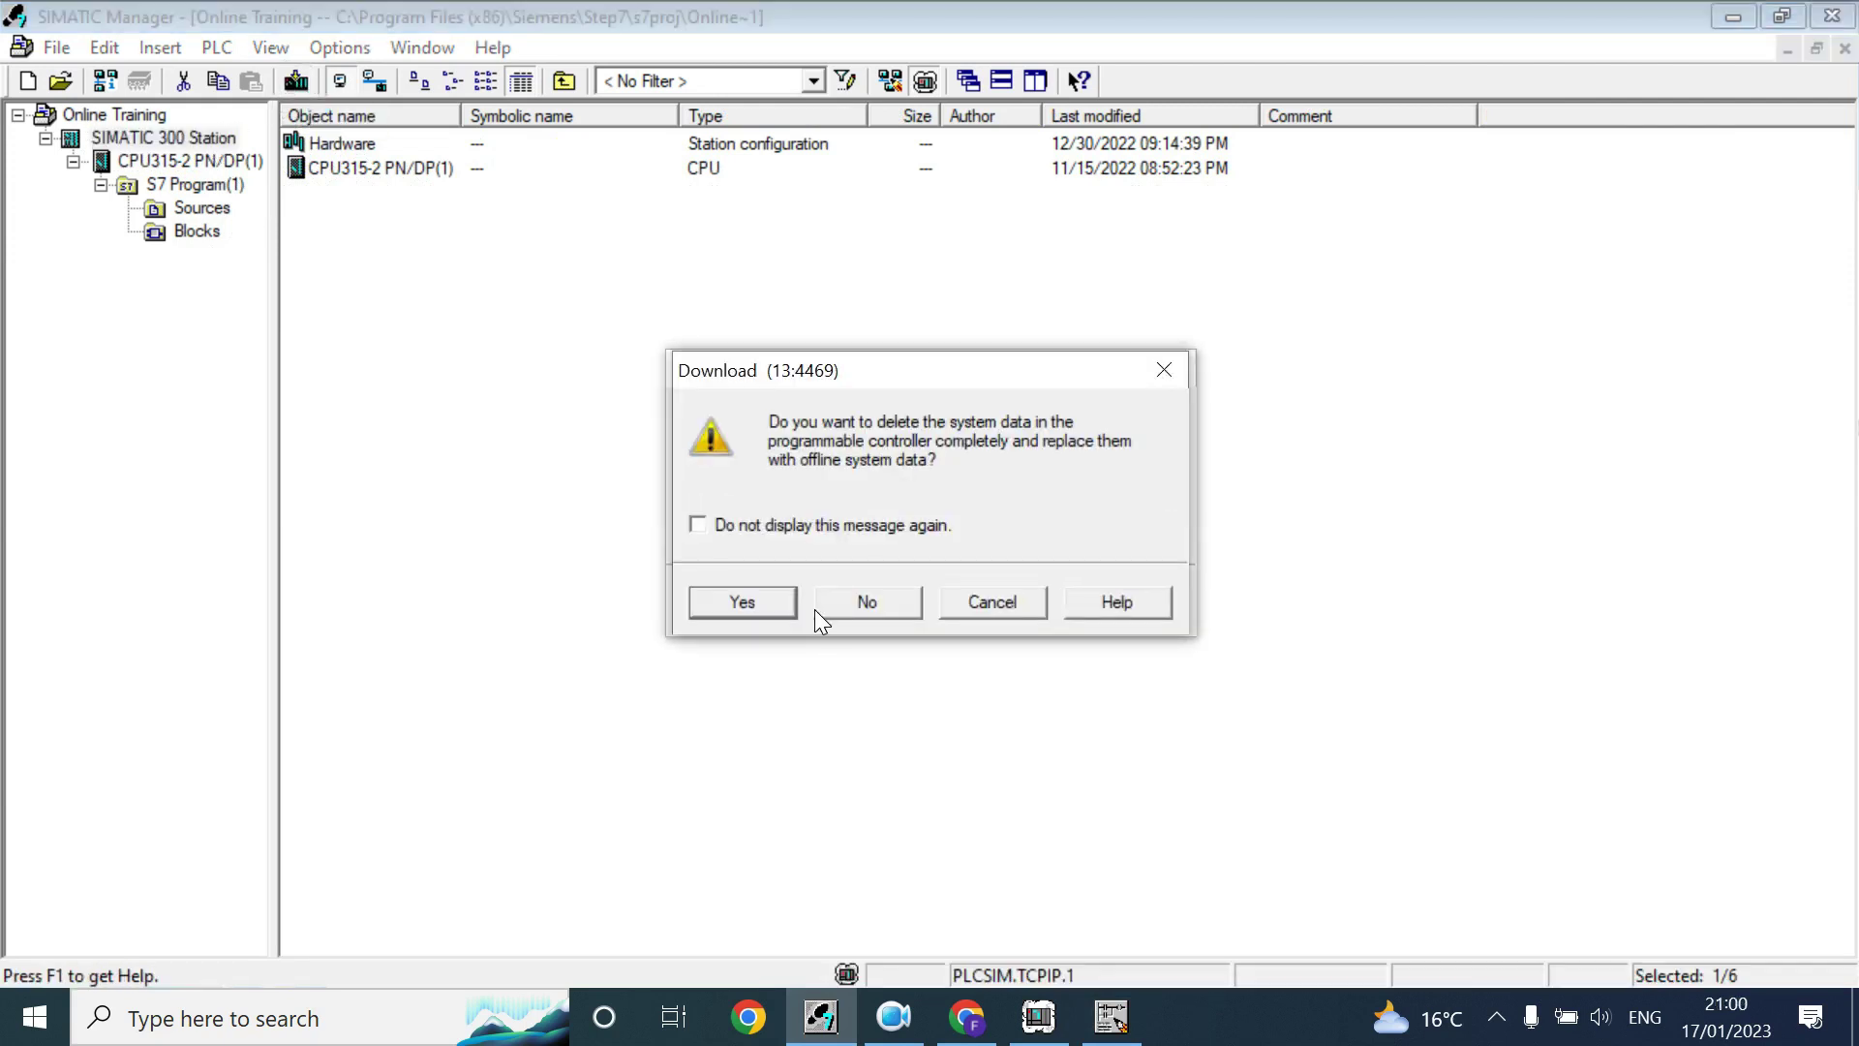
left_click(753, 610)
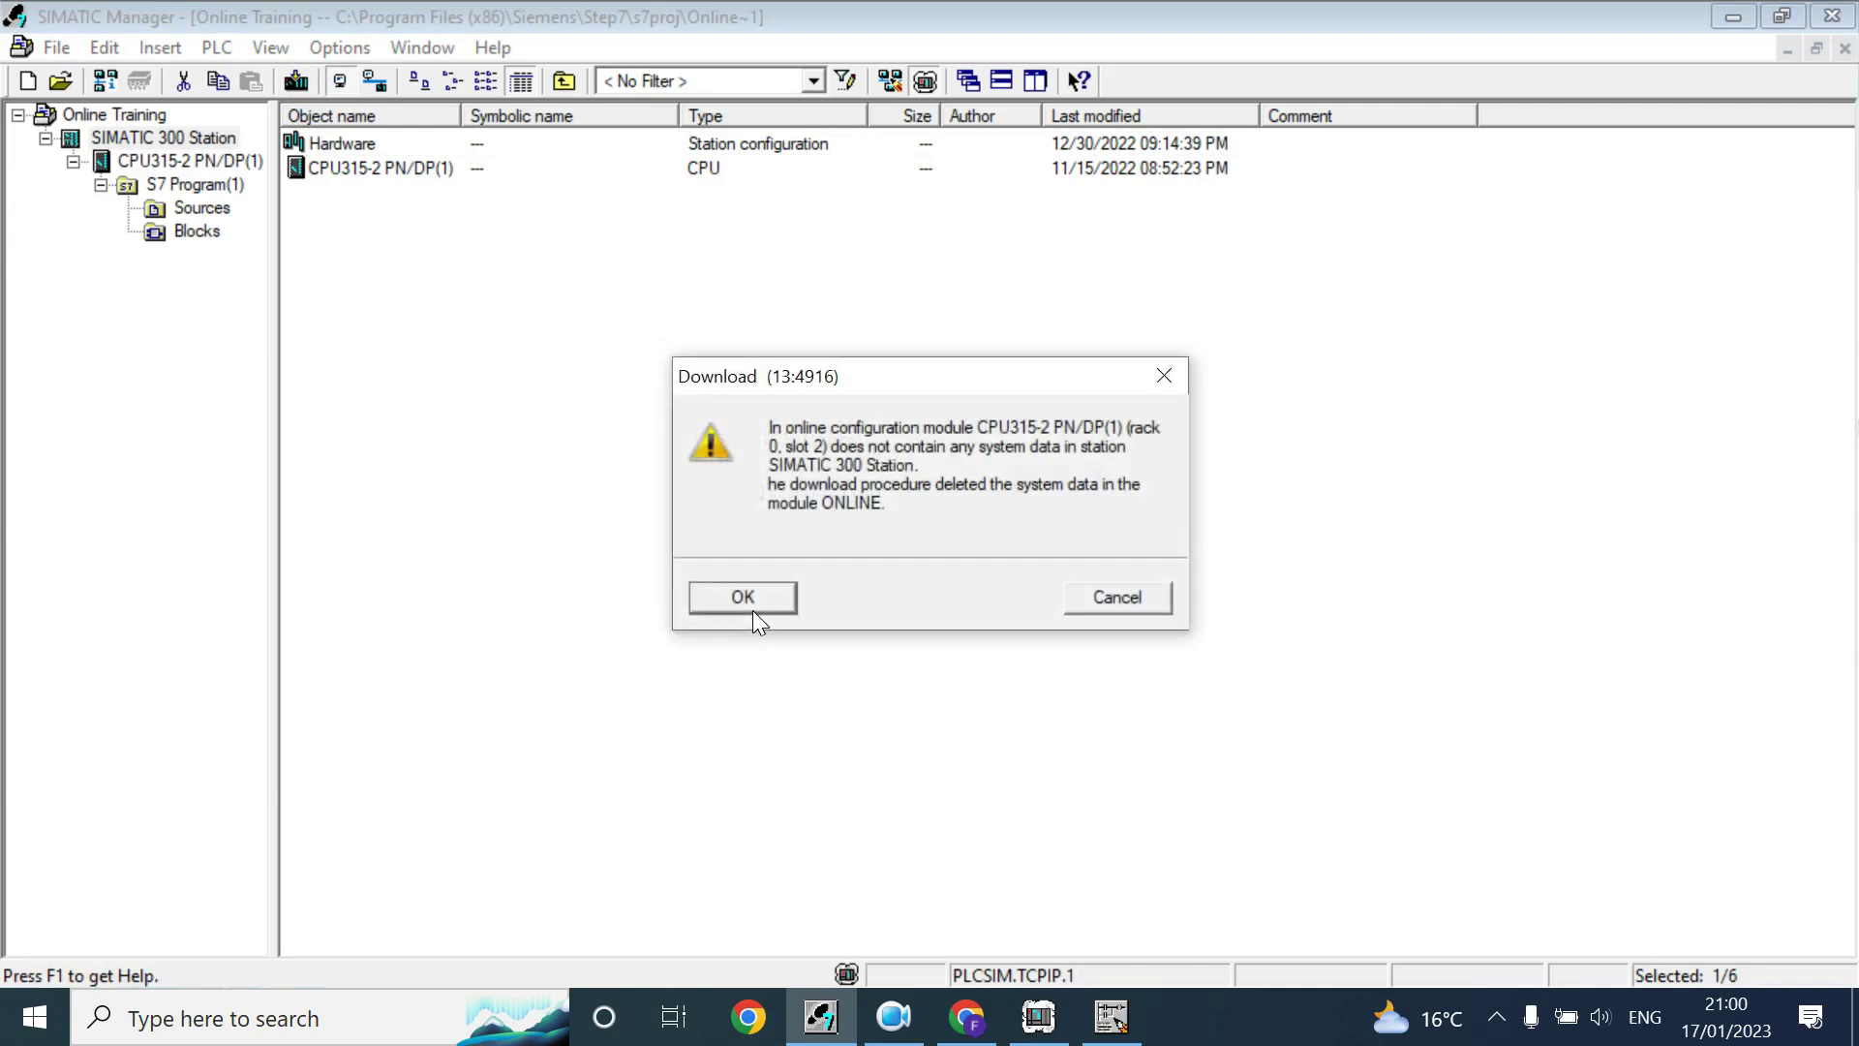
left_click(752, 607)
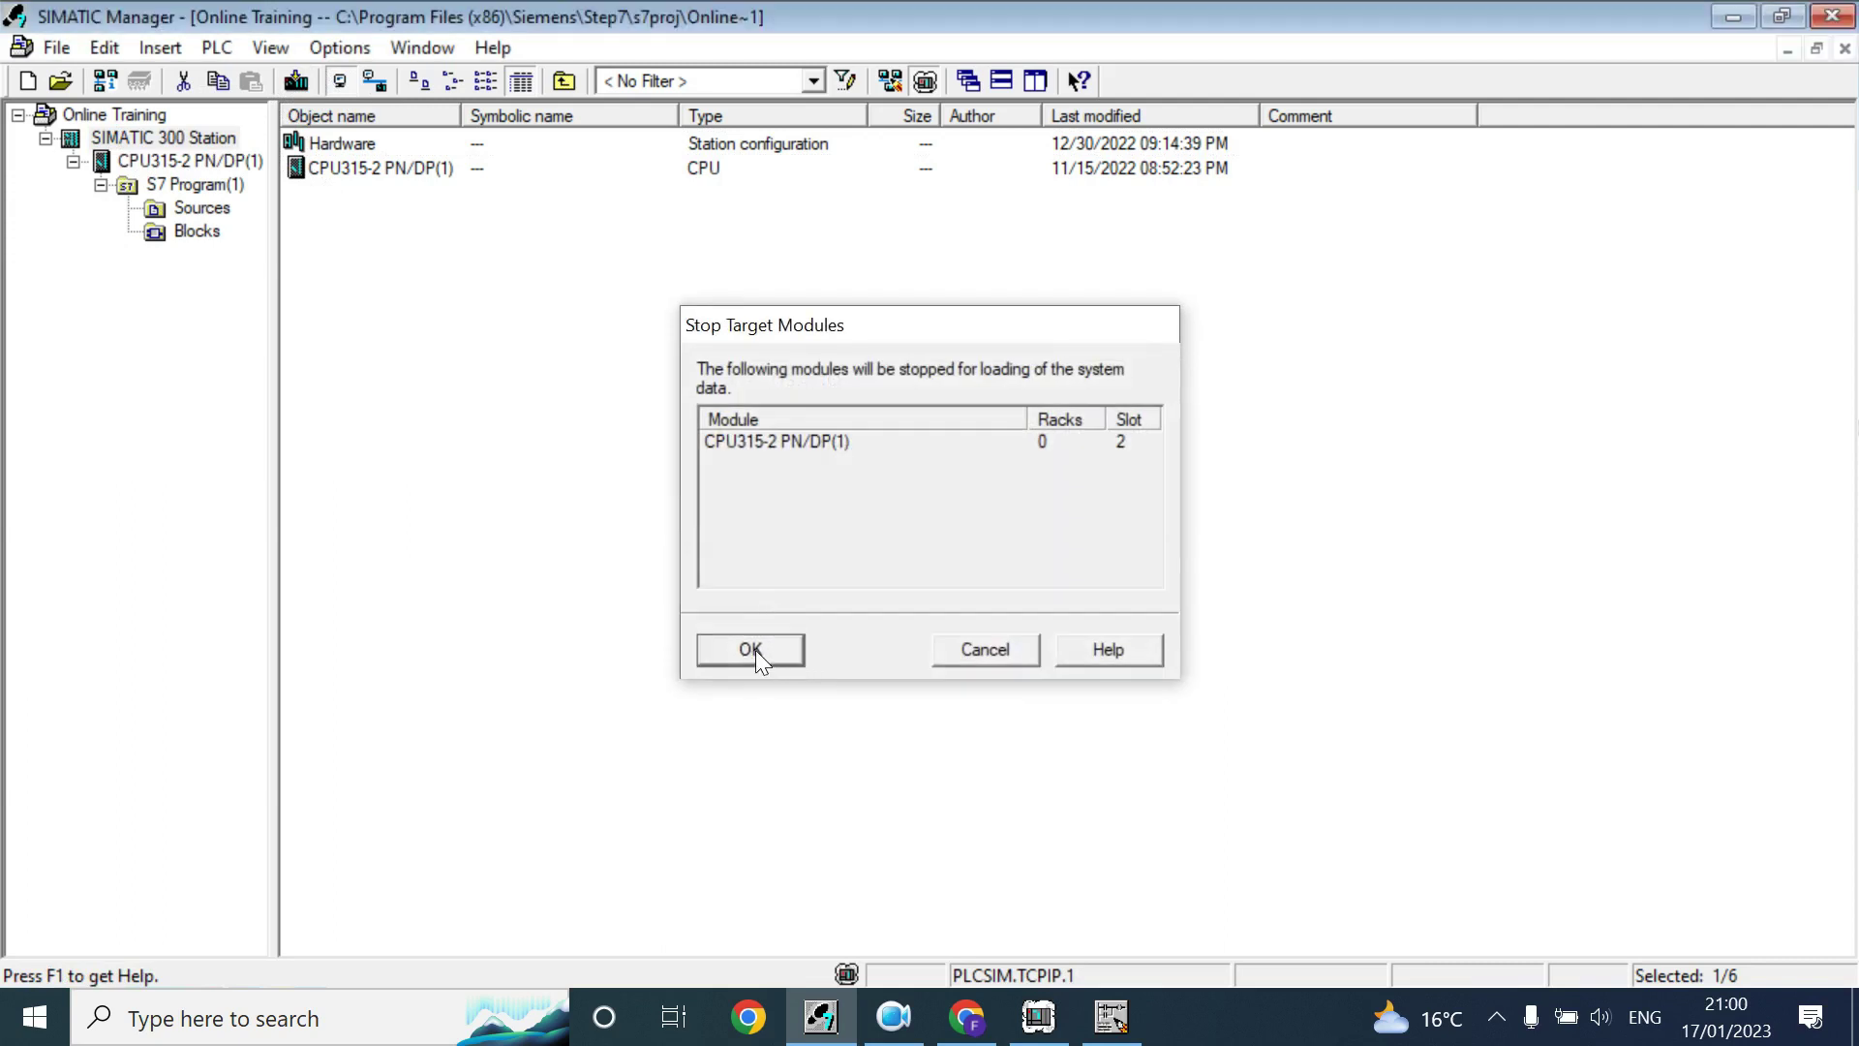
left_click(755, 649)
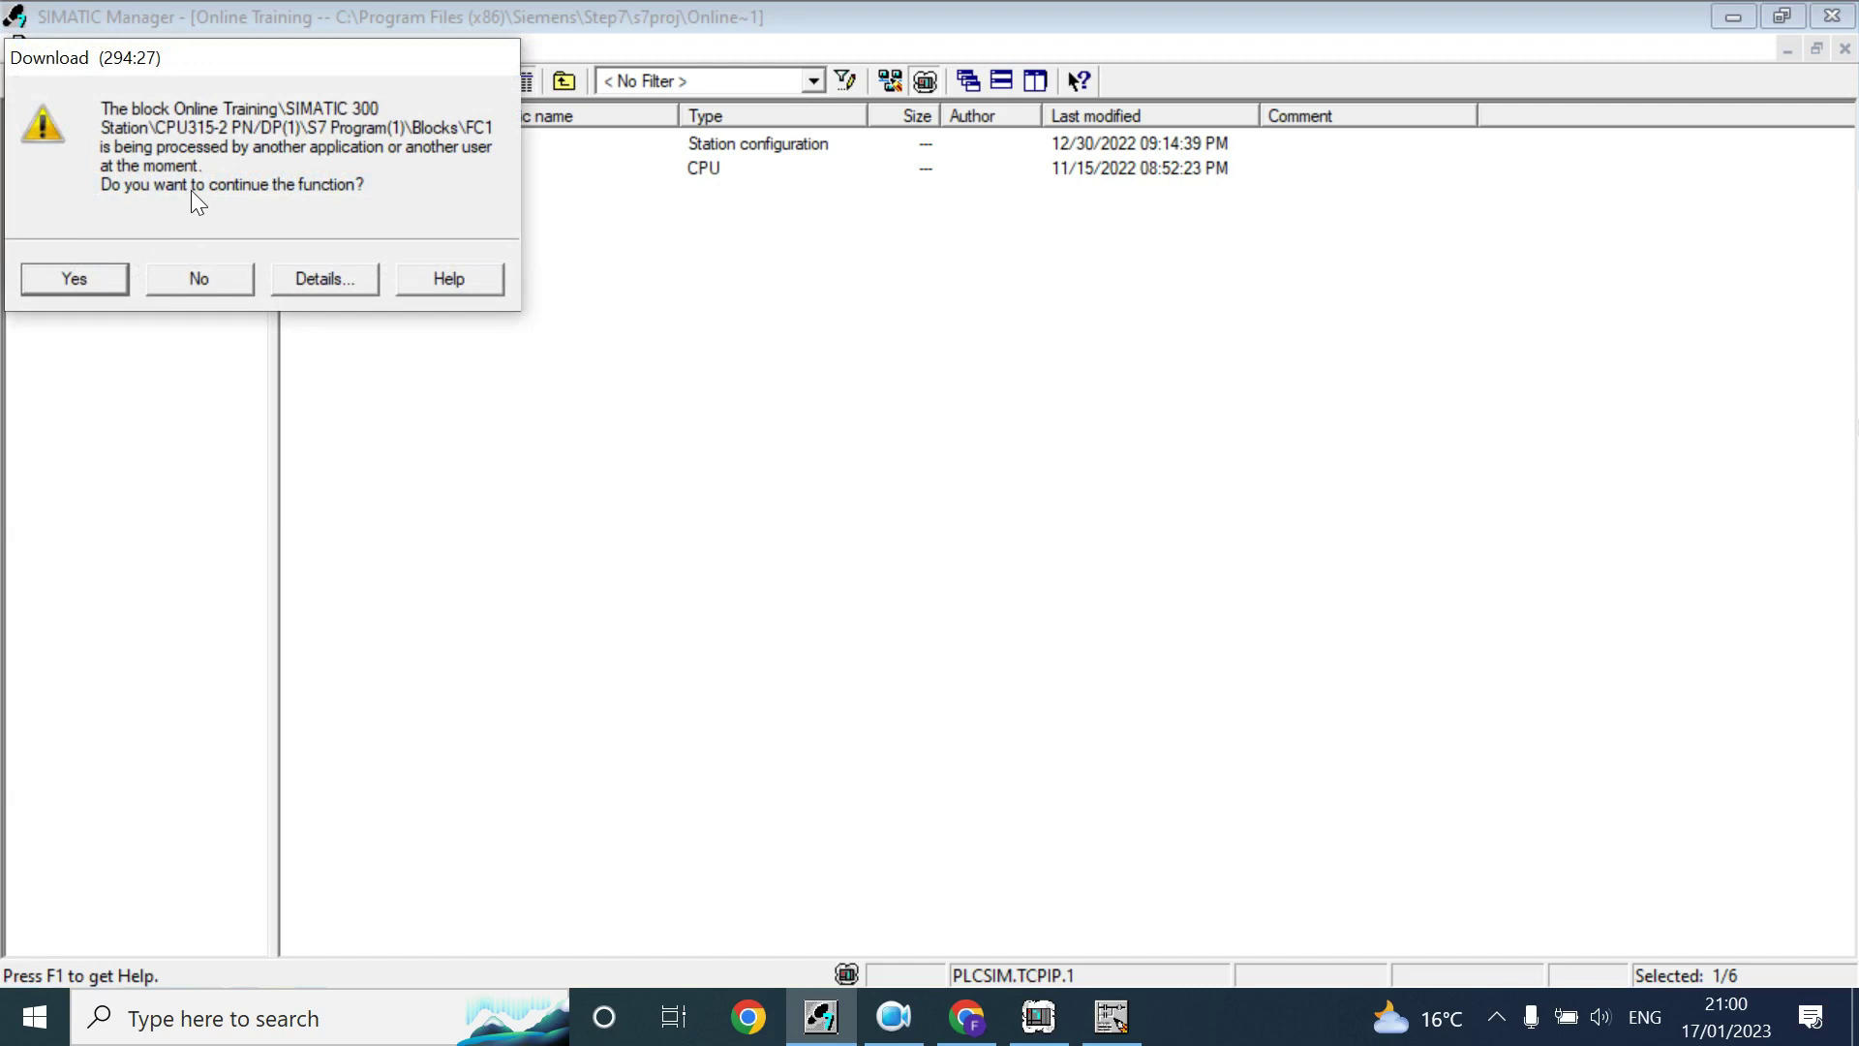
left_click(94, 285)
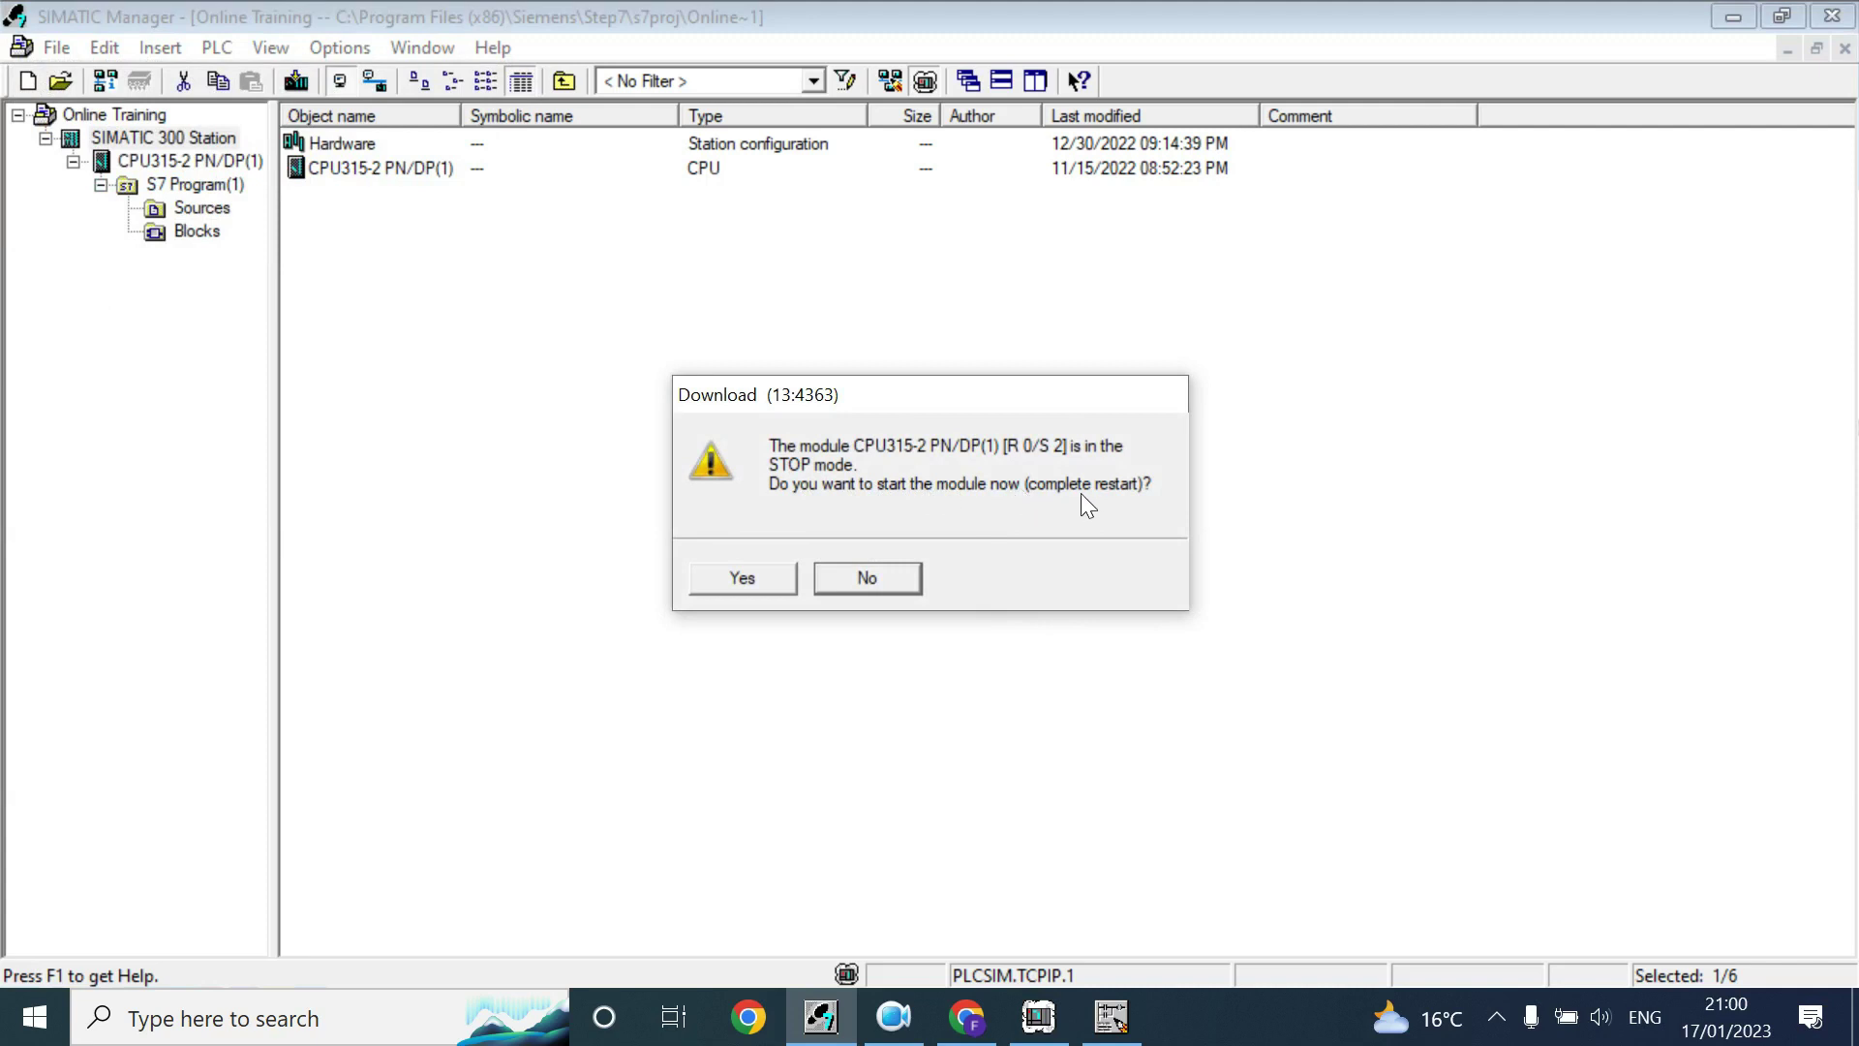
left_click(741, 578)
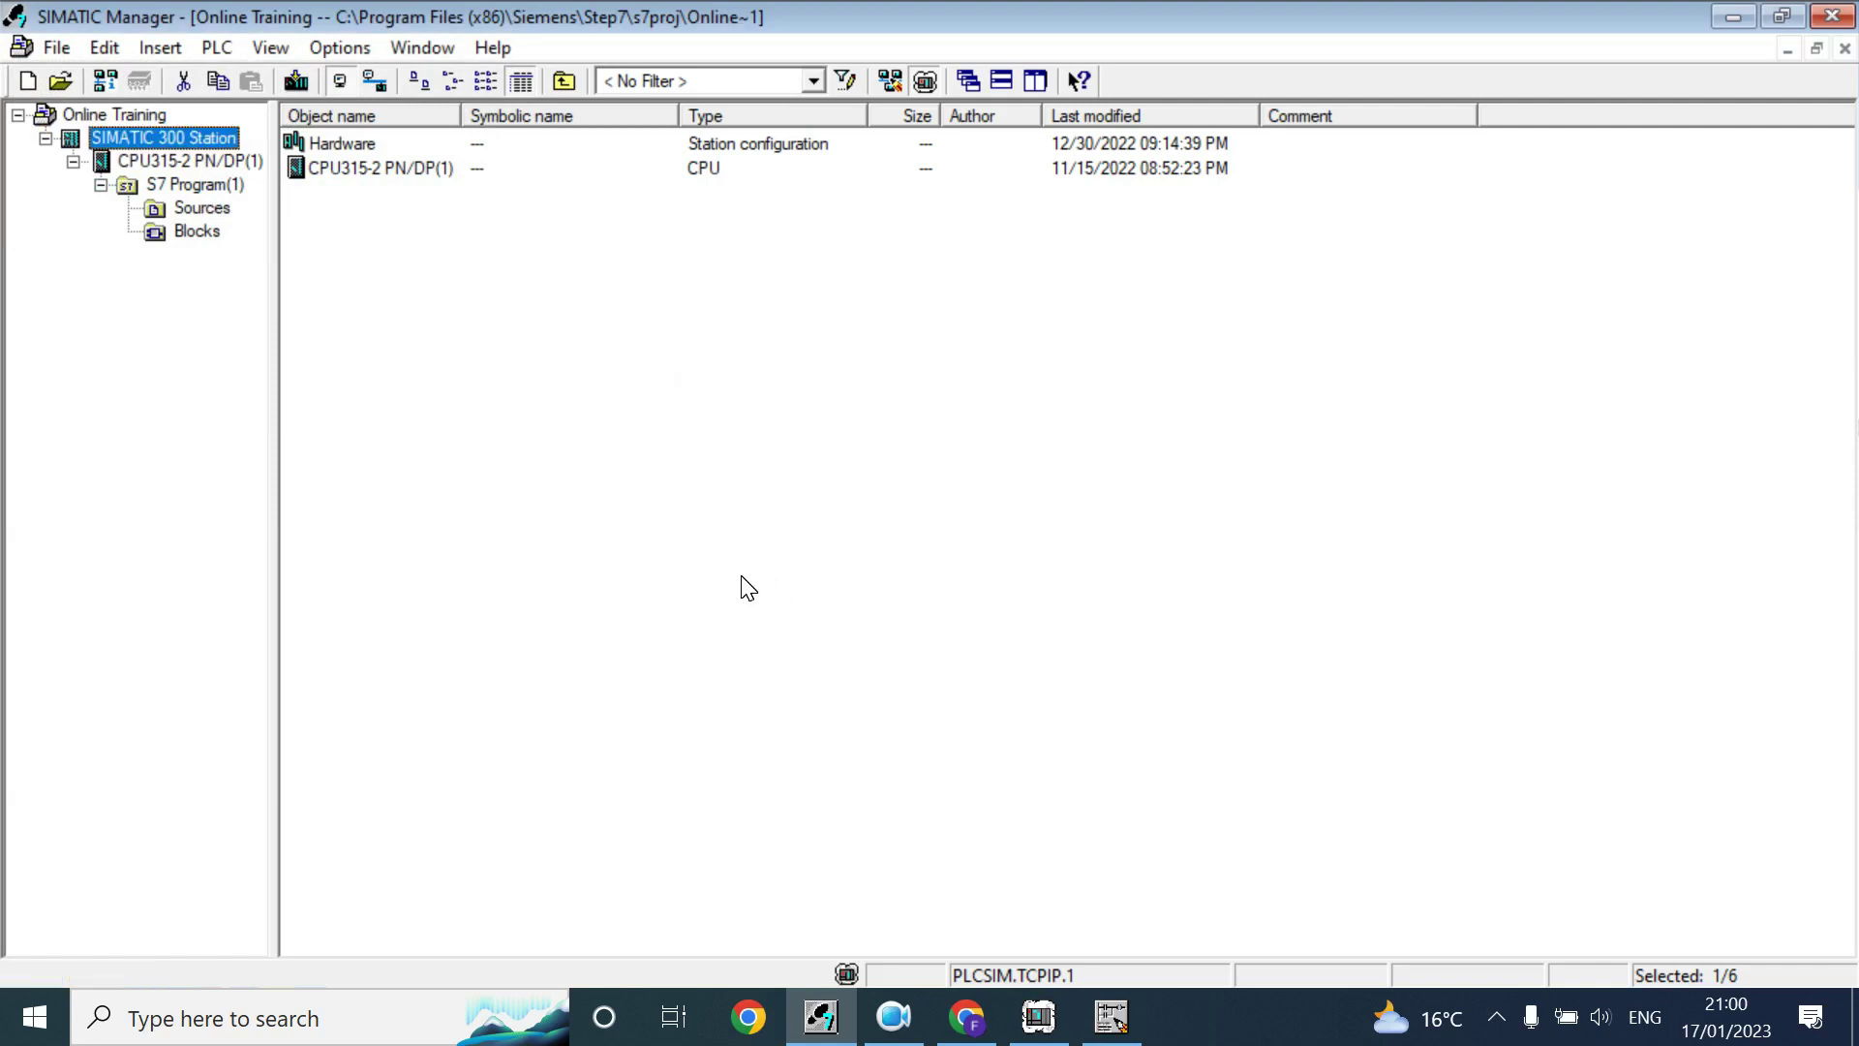
left_click(1037, 1017)
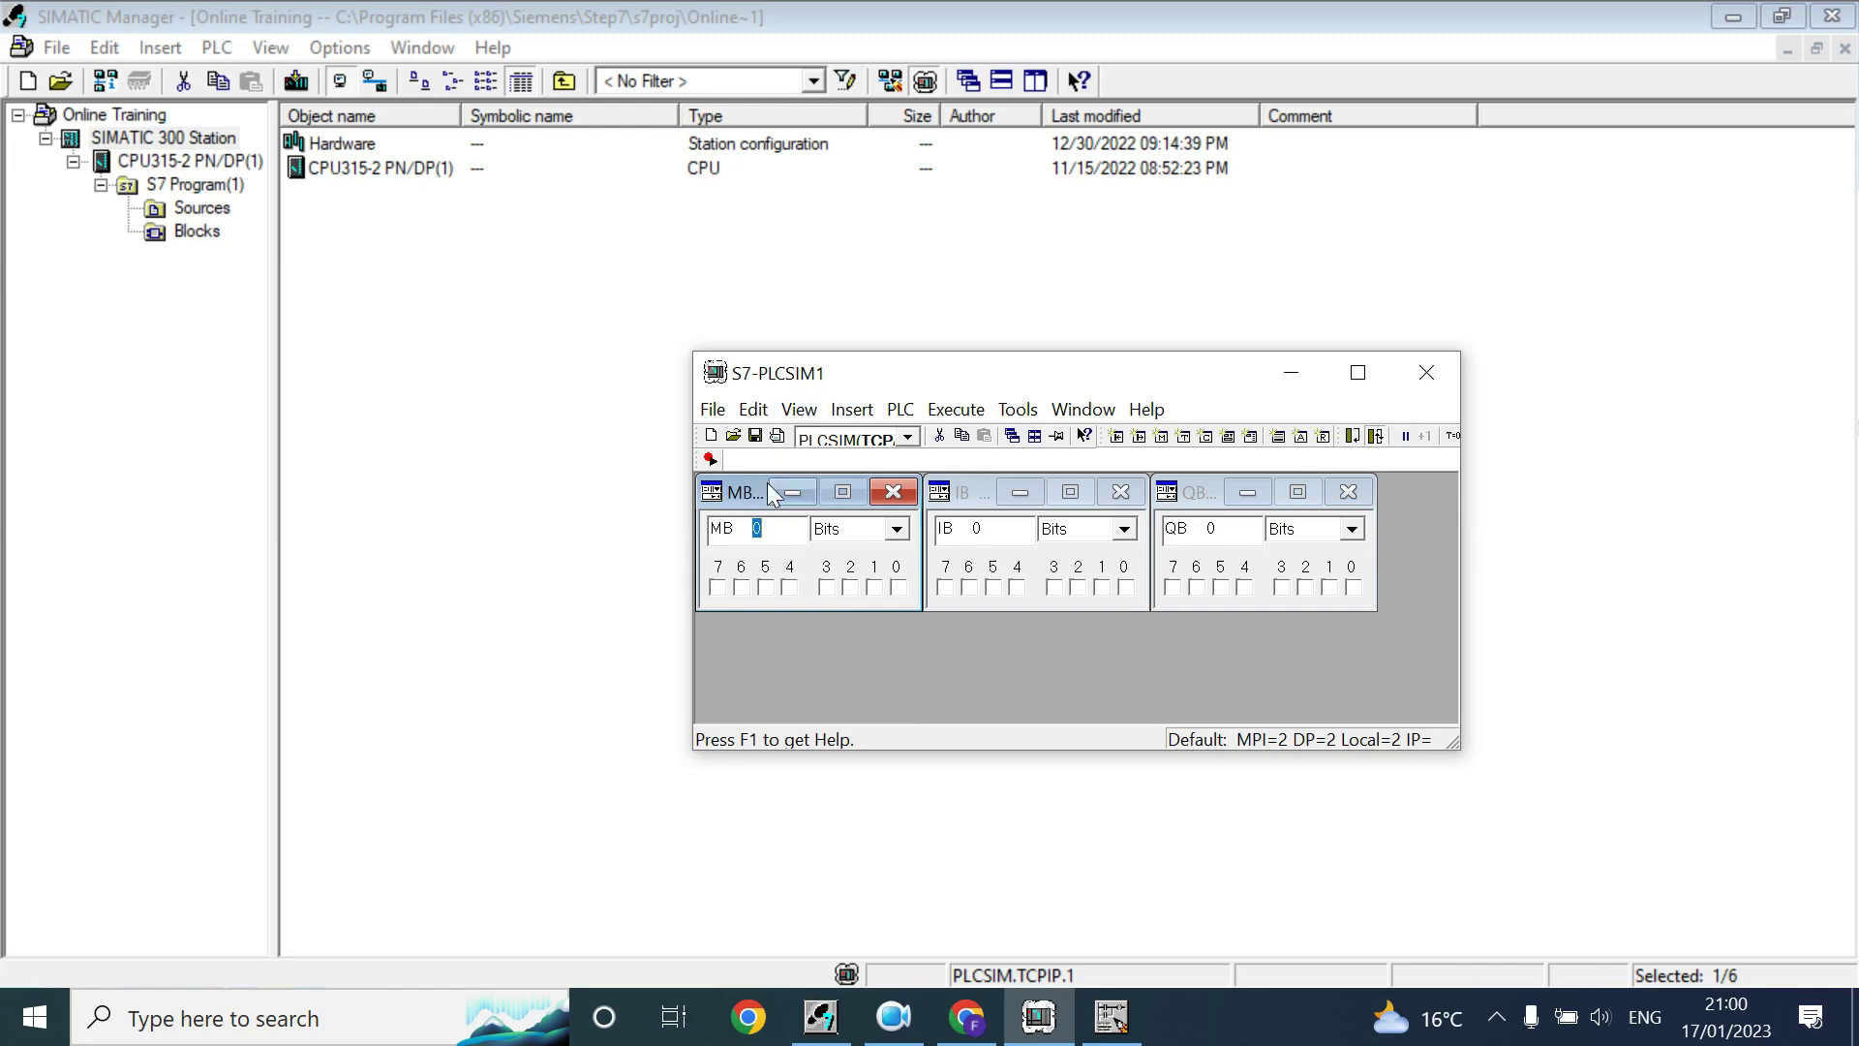
Dock the MB monitor beside QB in an enlarged simulator window, then reopen FC1
left_click_drag(760, 491, 1237, 588)
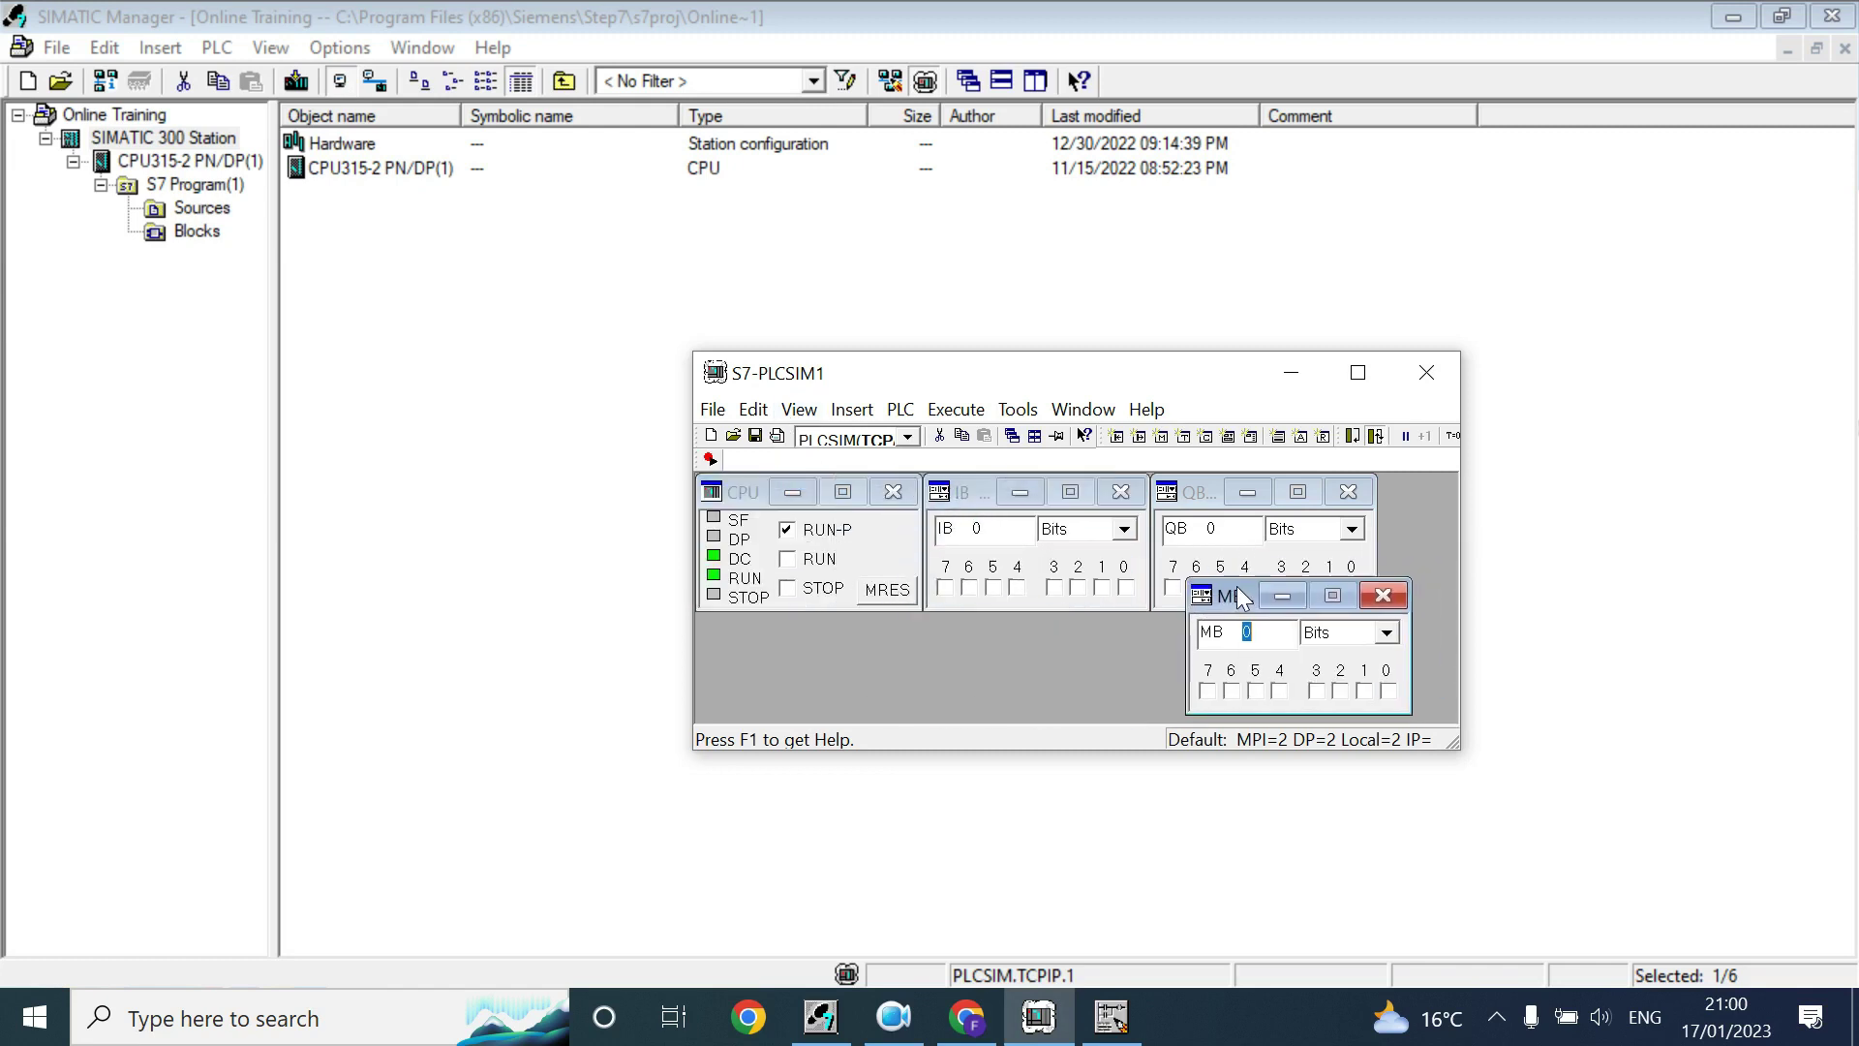
left_click_drag(1462, 759, 1728, 800)
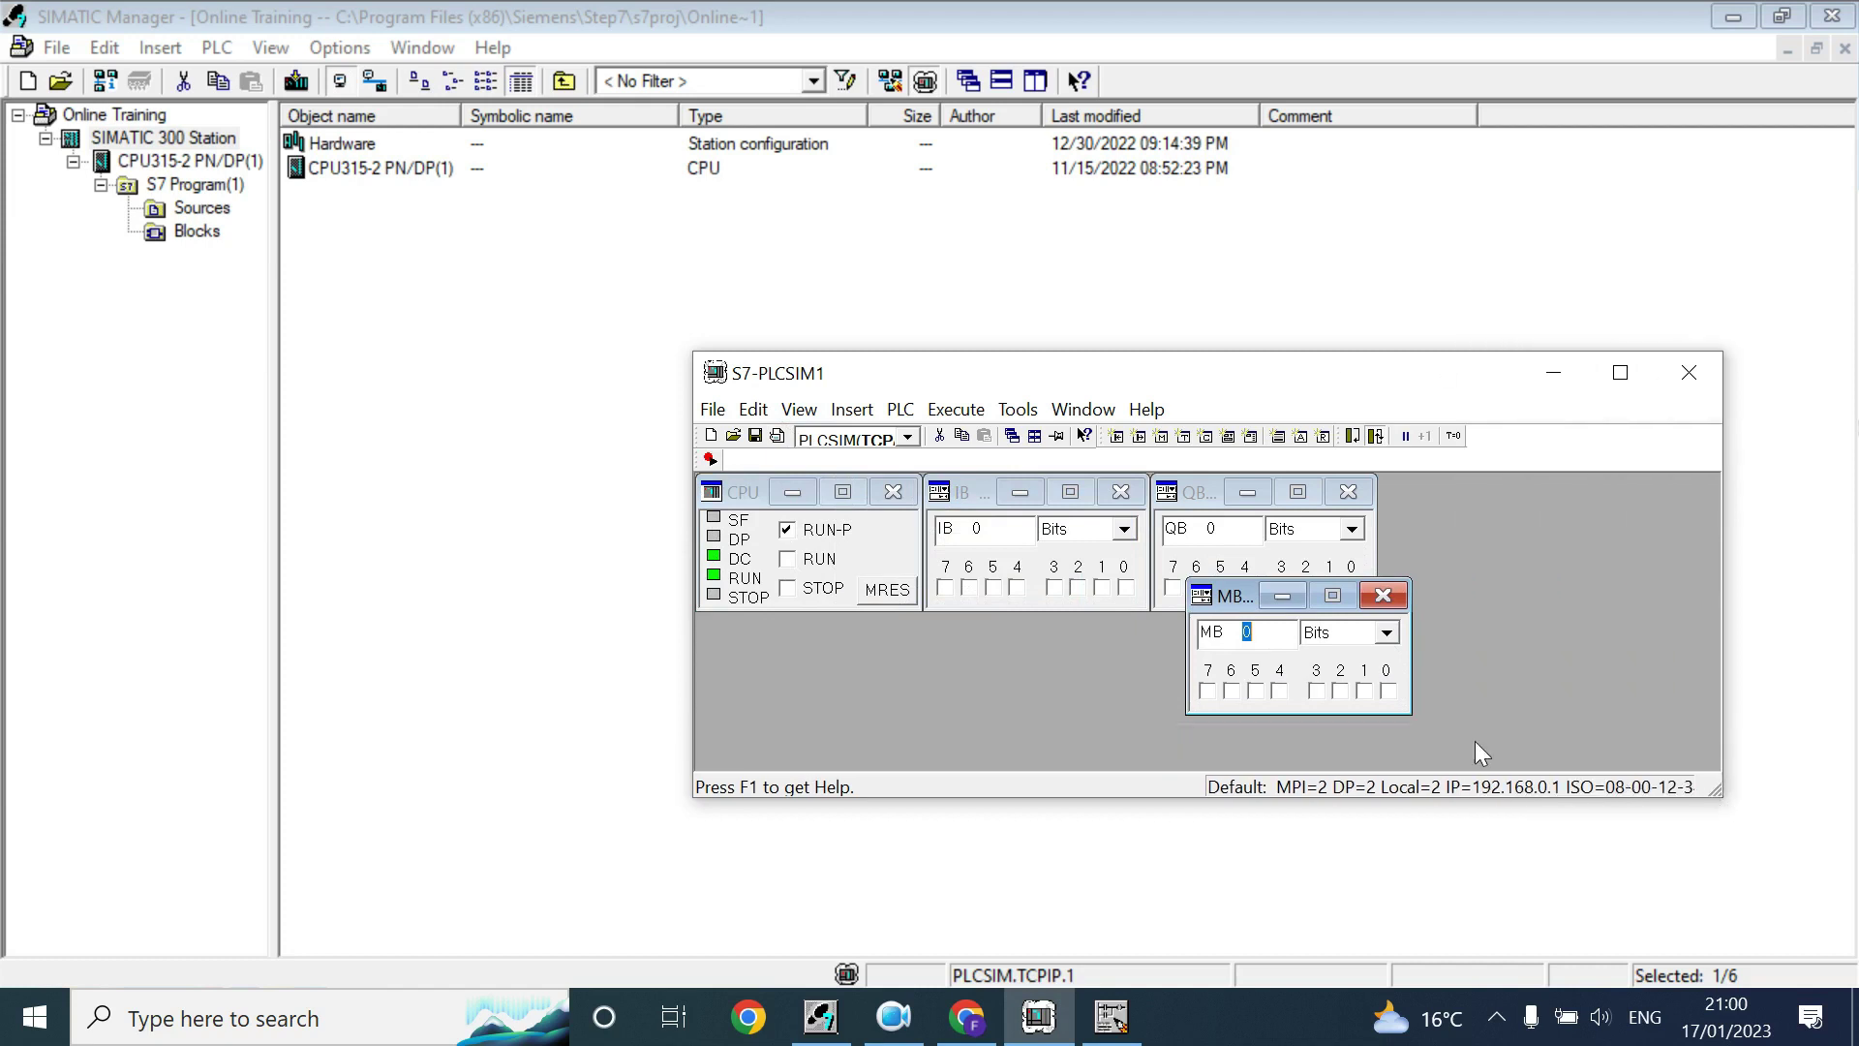
left_click(1249, 631)
left_click_drag(1225, 596, 1405, 496)
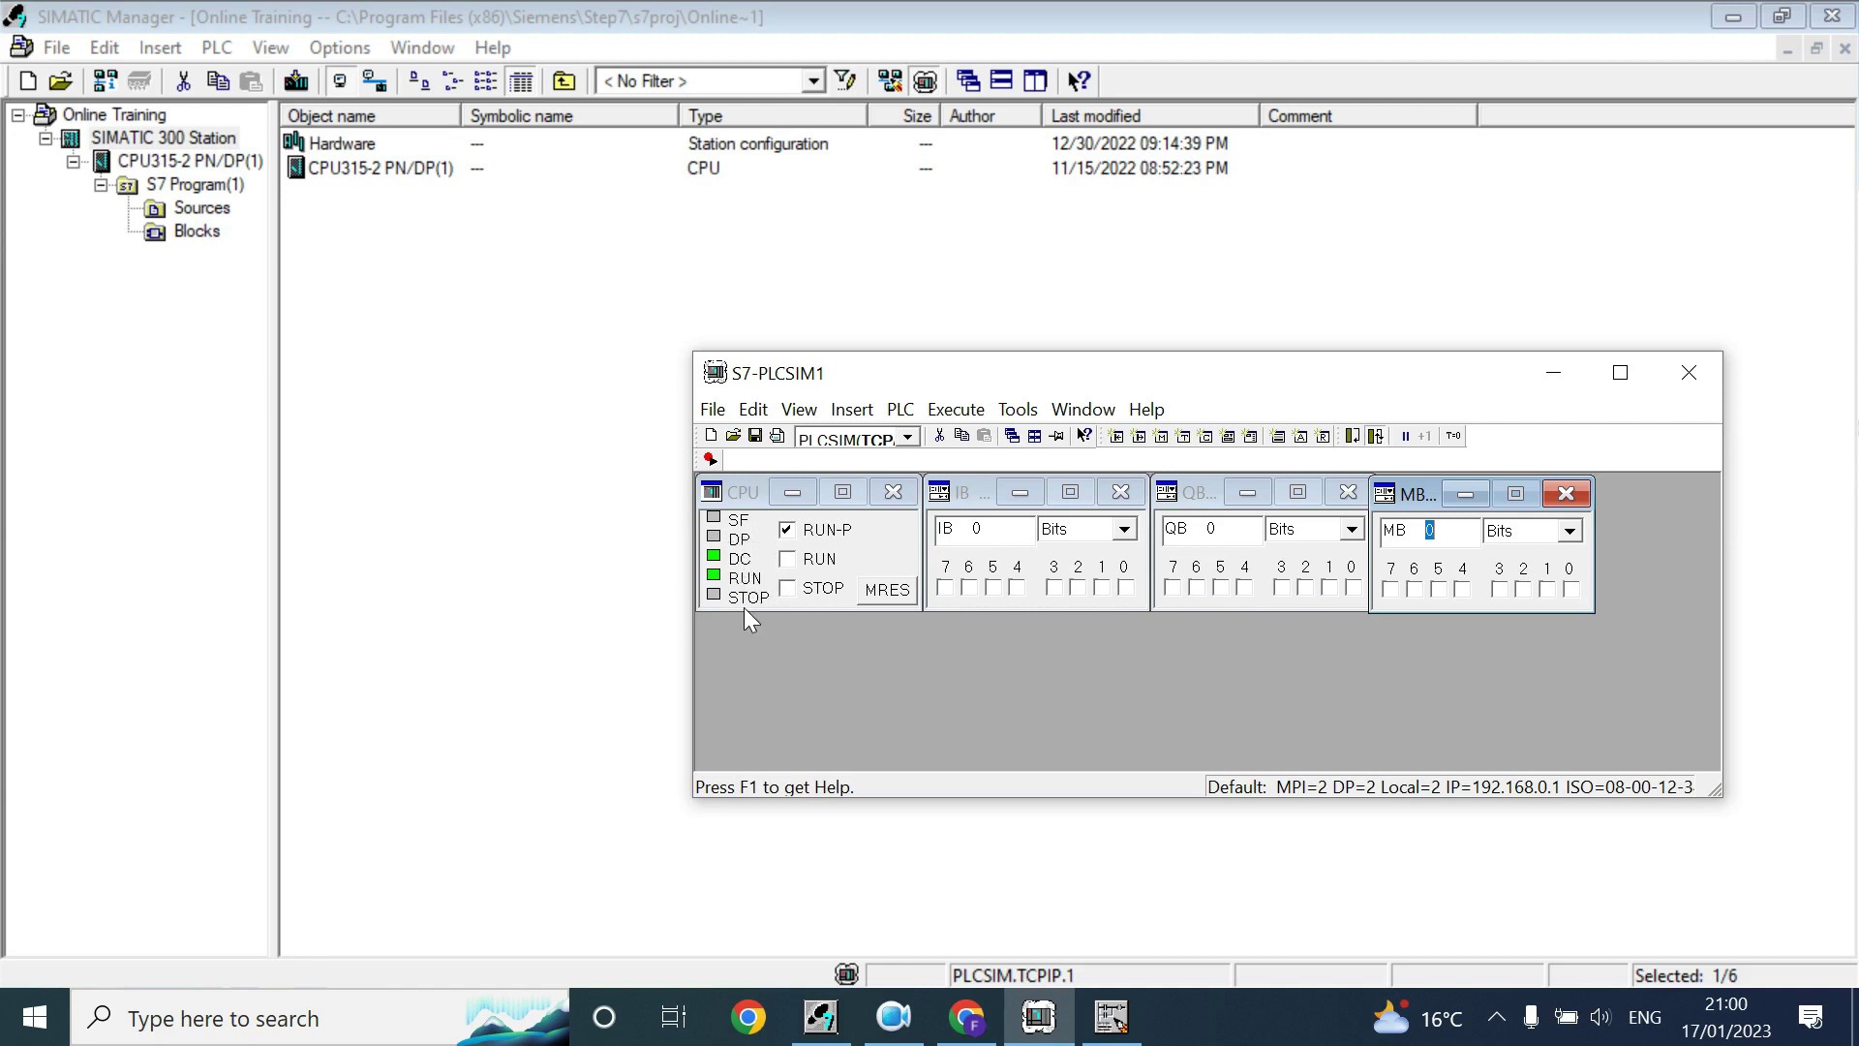
left_click(186, 233)
double_click(310, 289)
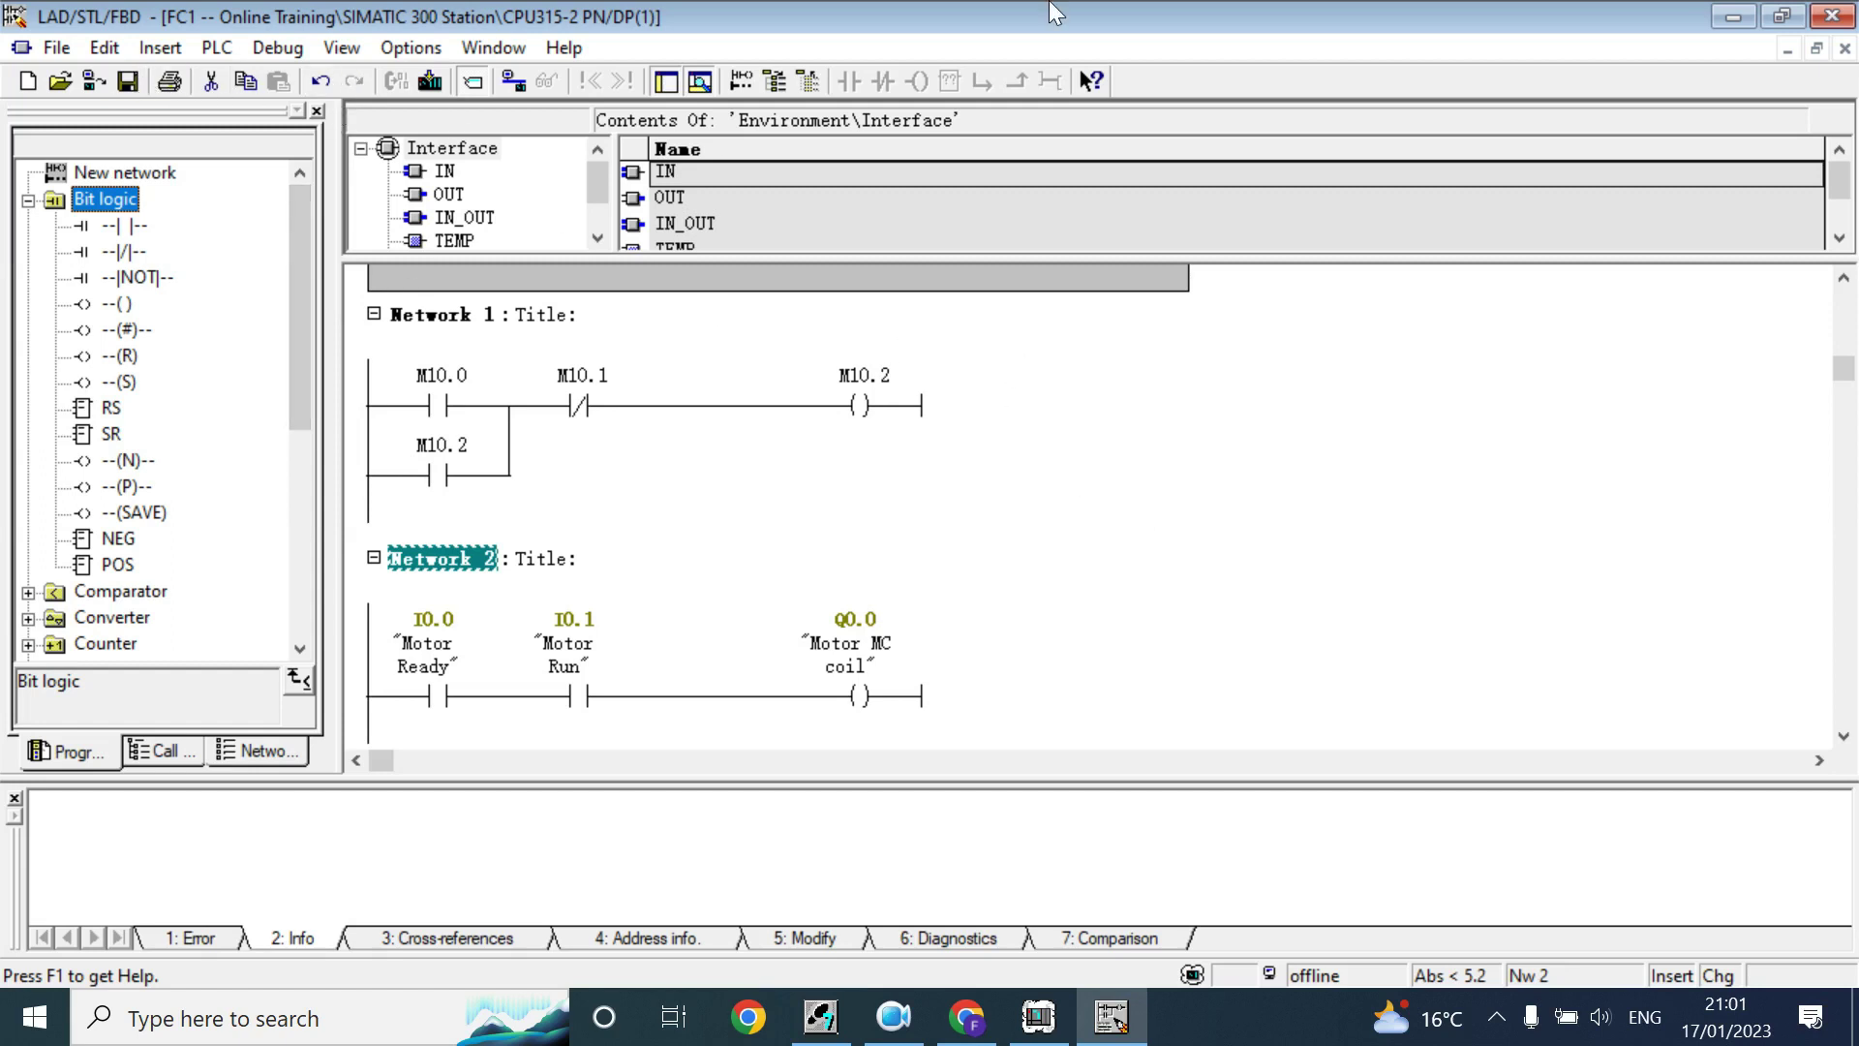
Close FC1, answer its save prompt, and exit the ladder editor
left_click(1844, 48)
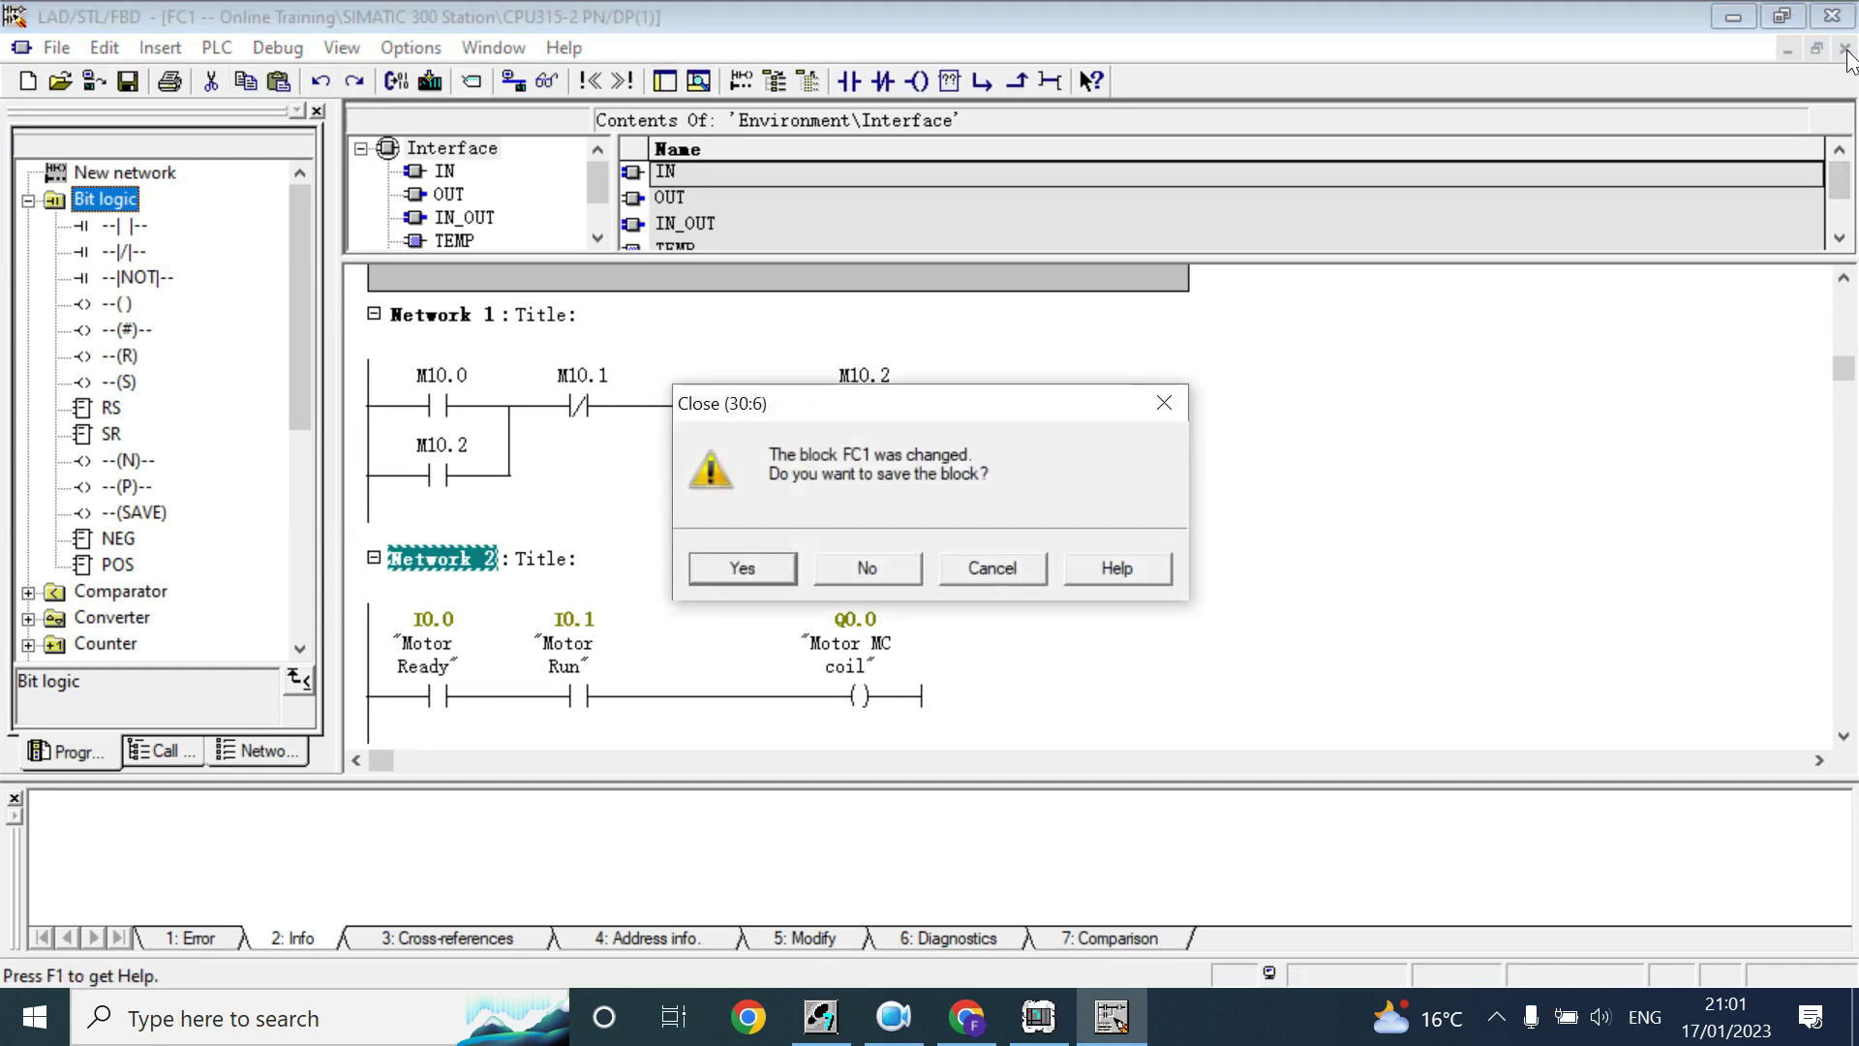
left_click(747, 572)
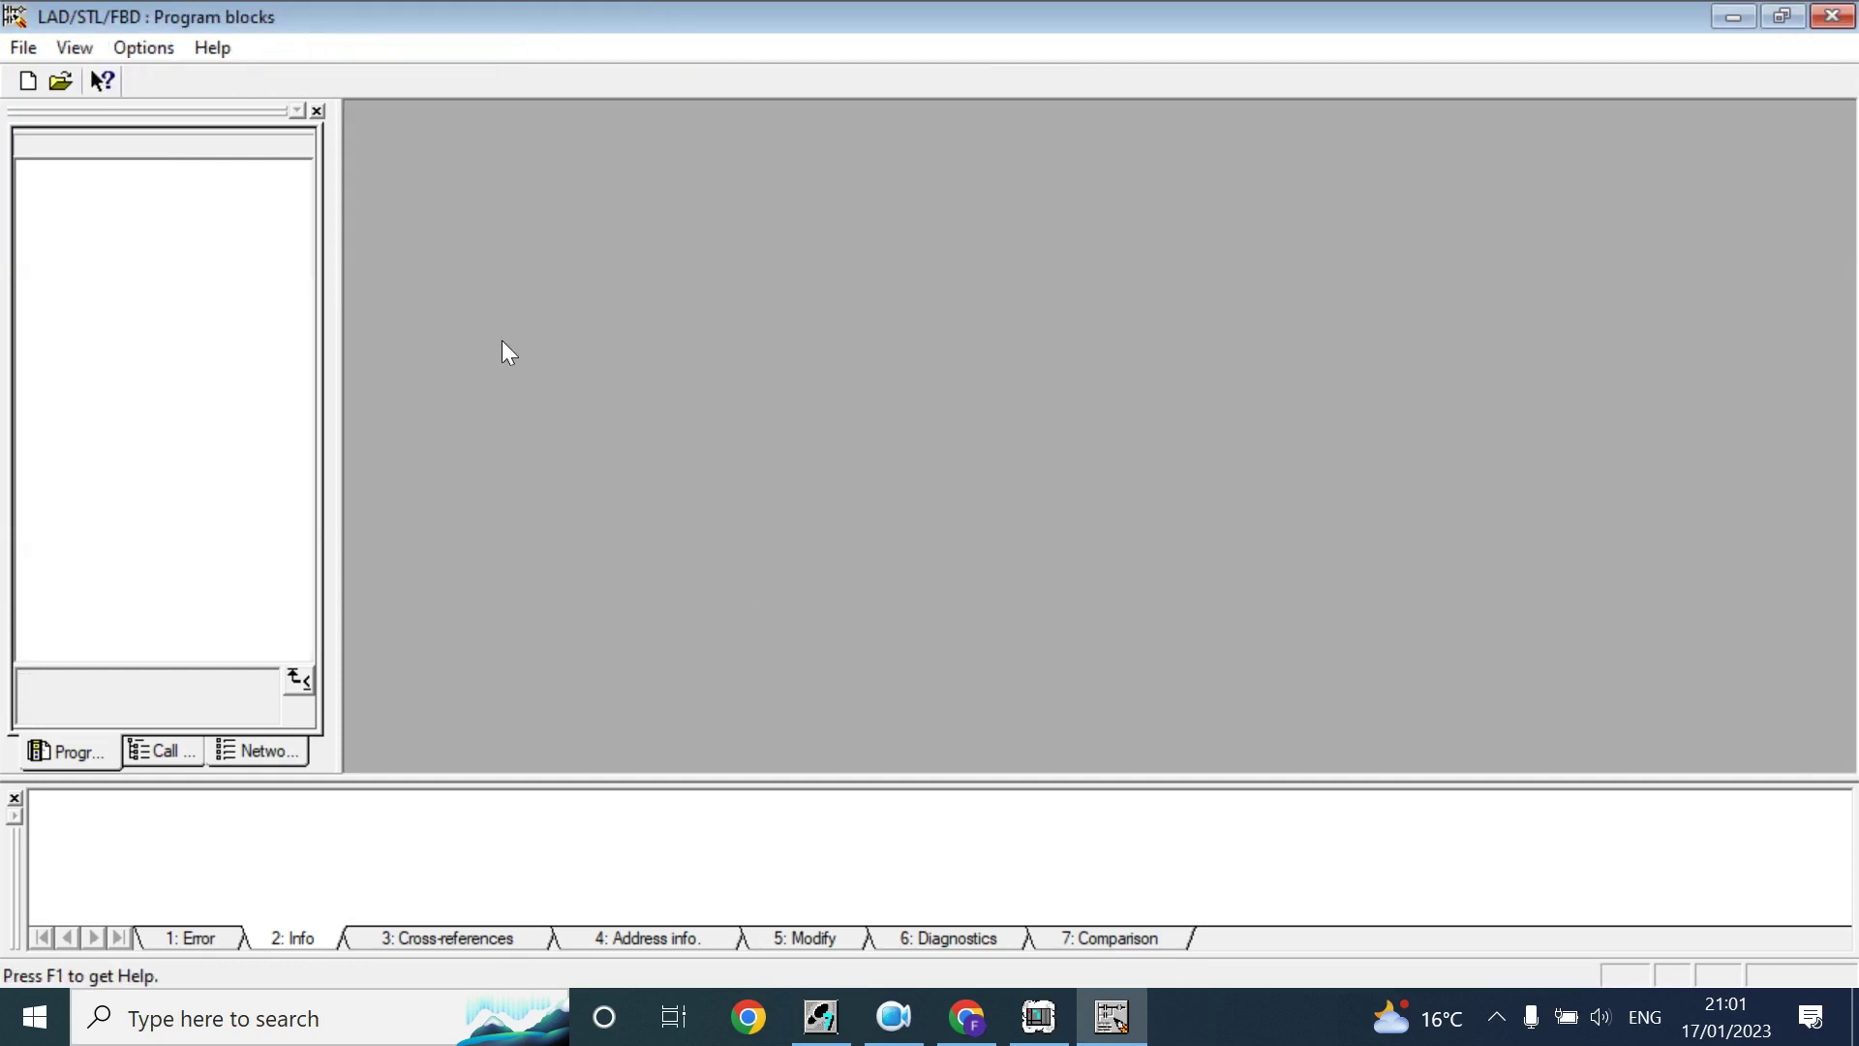
left_click(1832, 16)
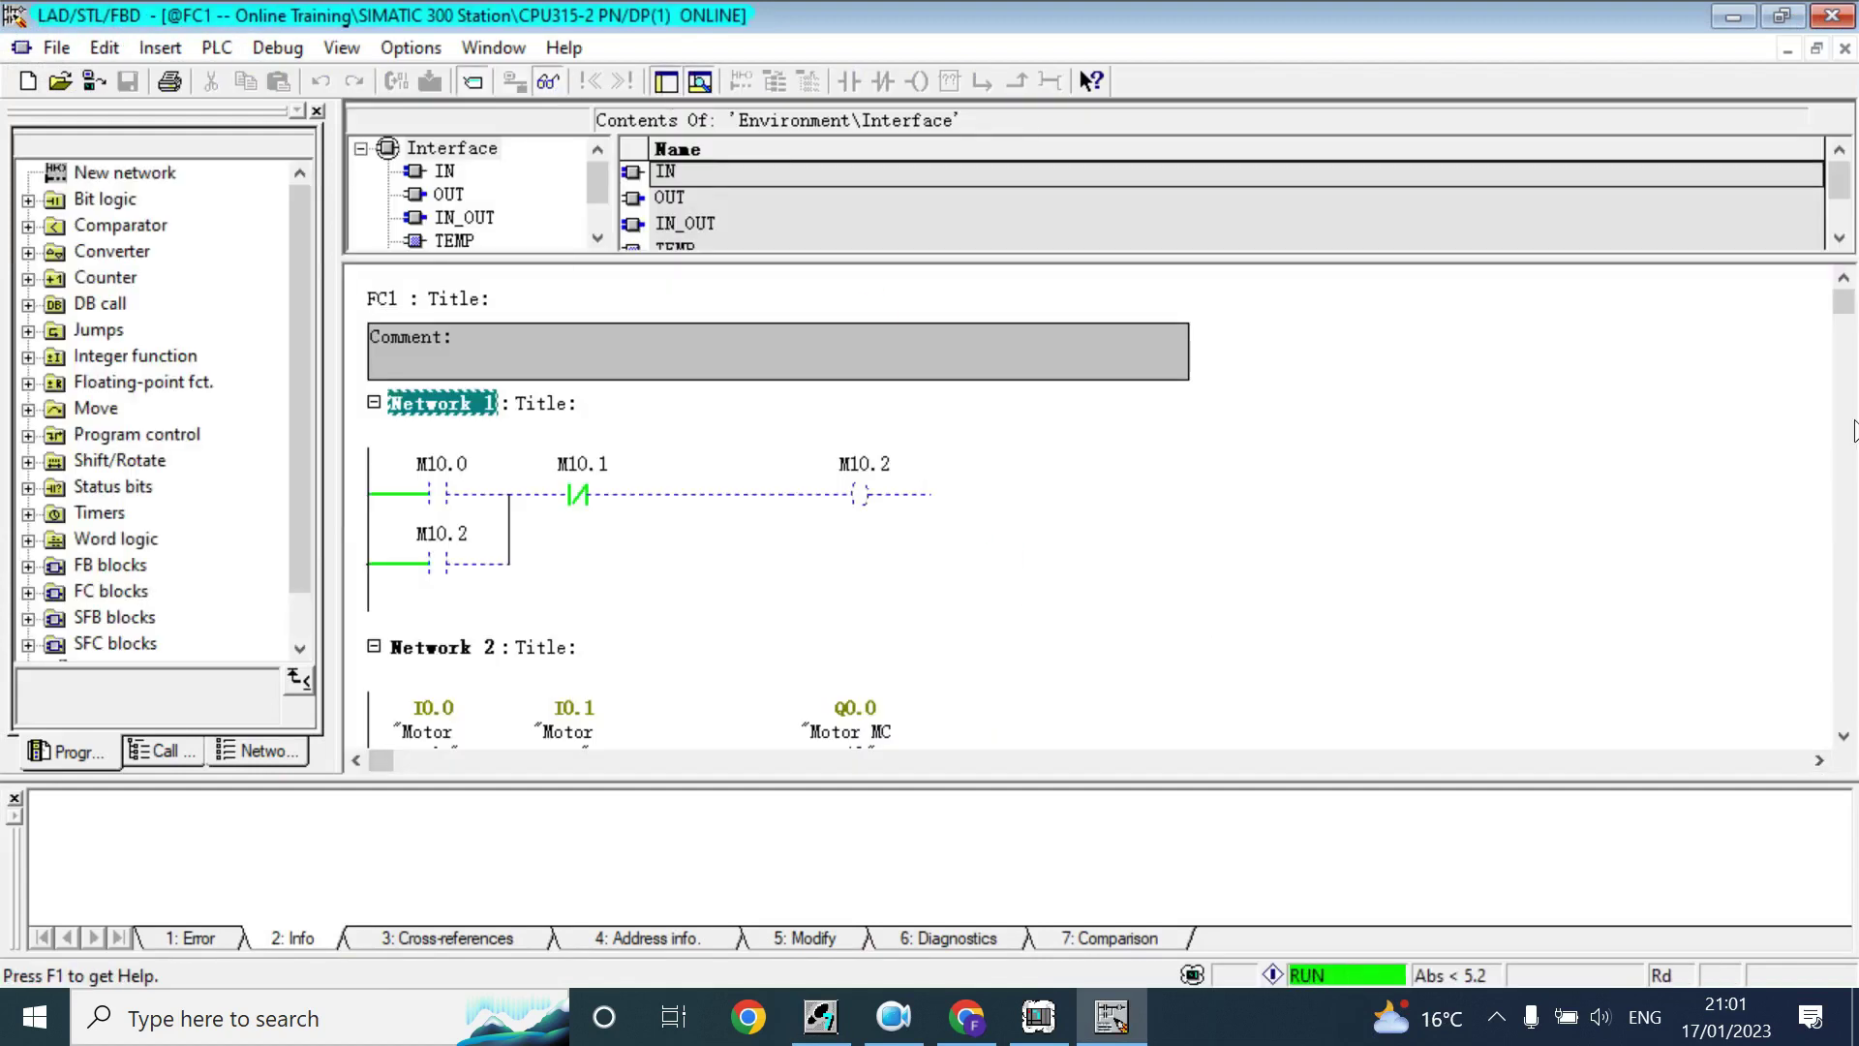
scroll(1842, 418, "down", 3)
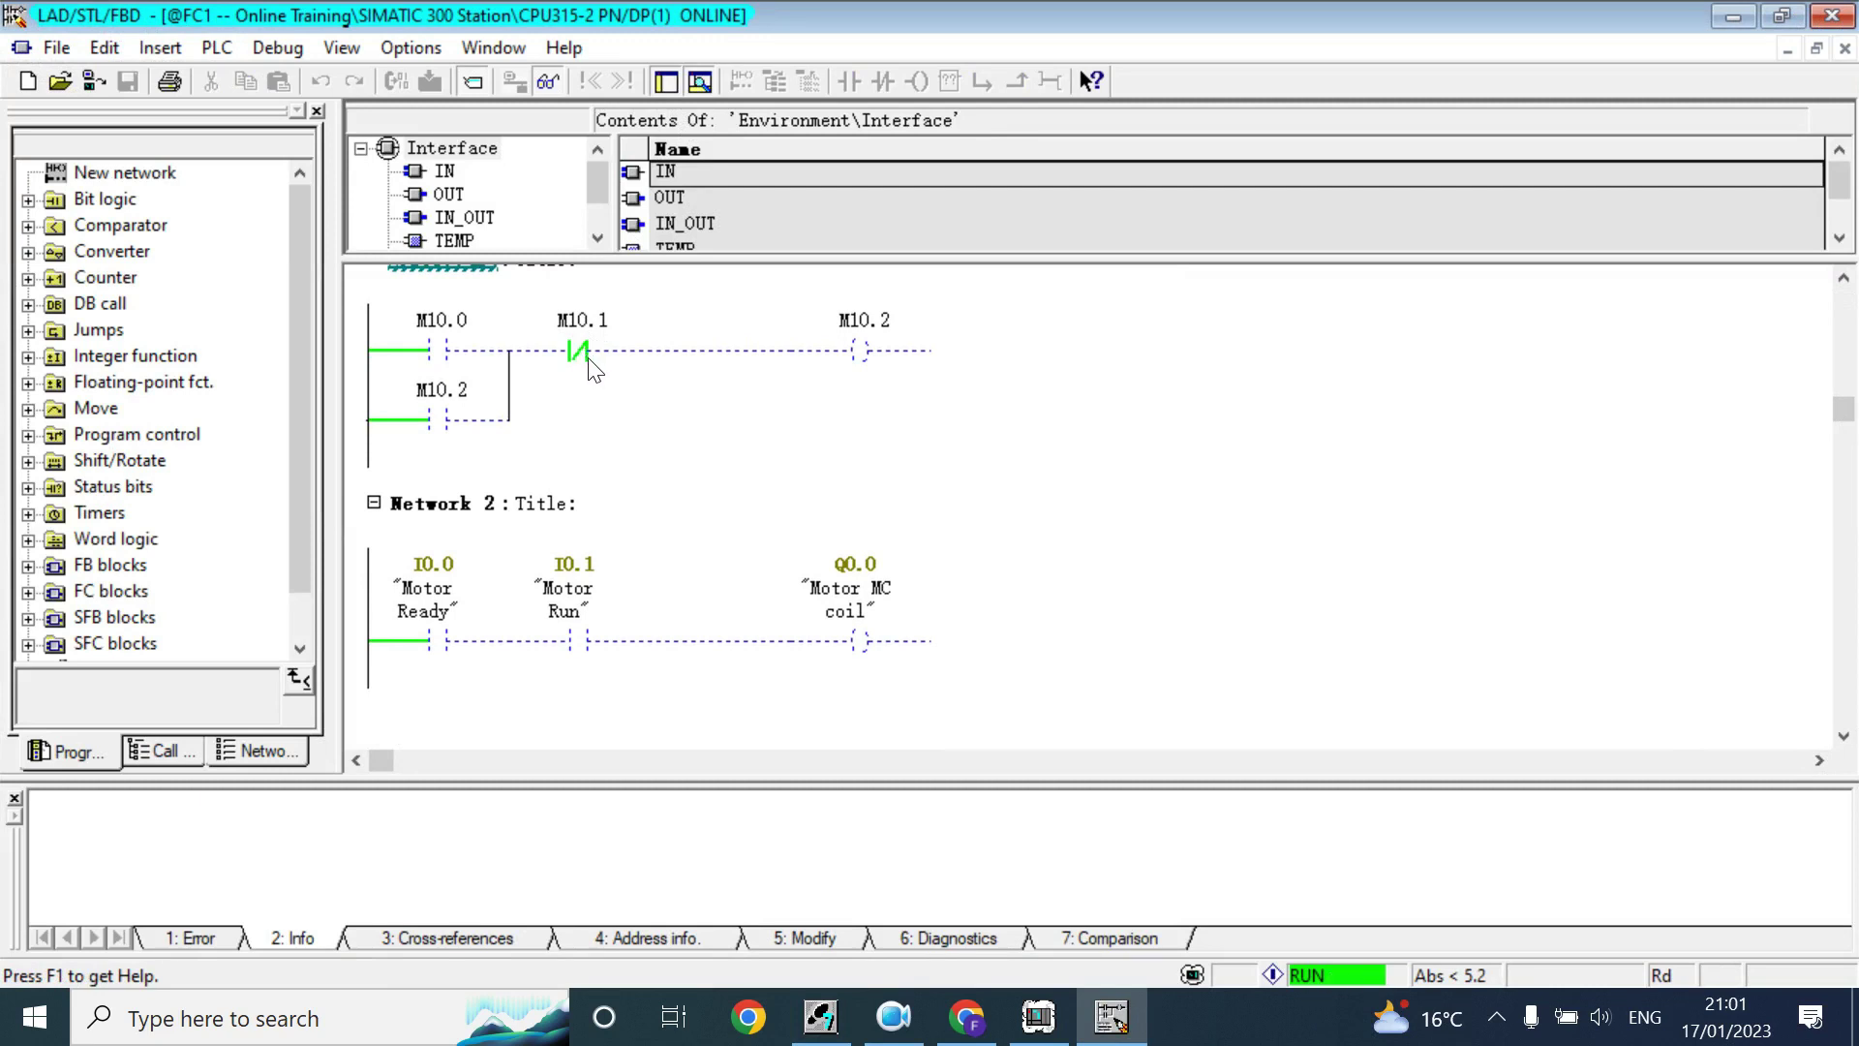
right_click(433, 360)
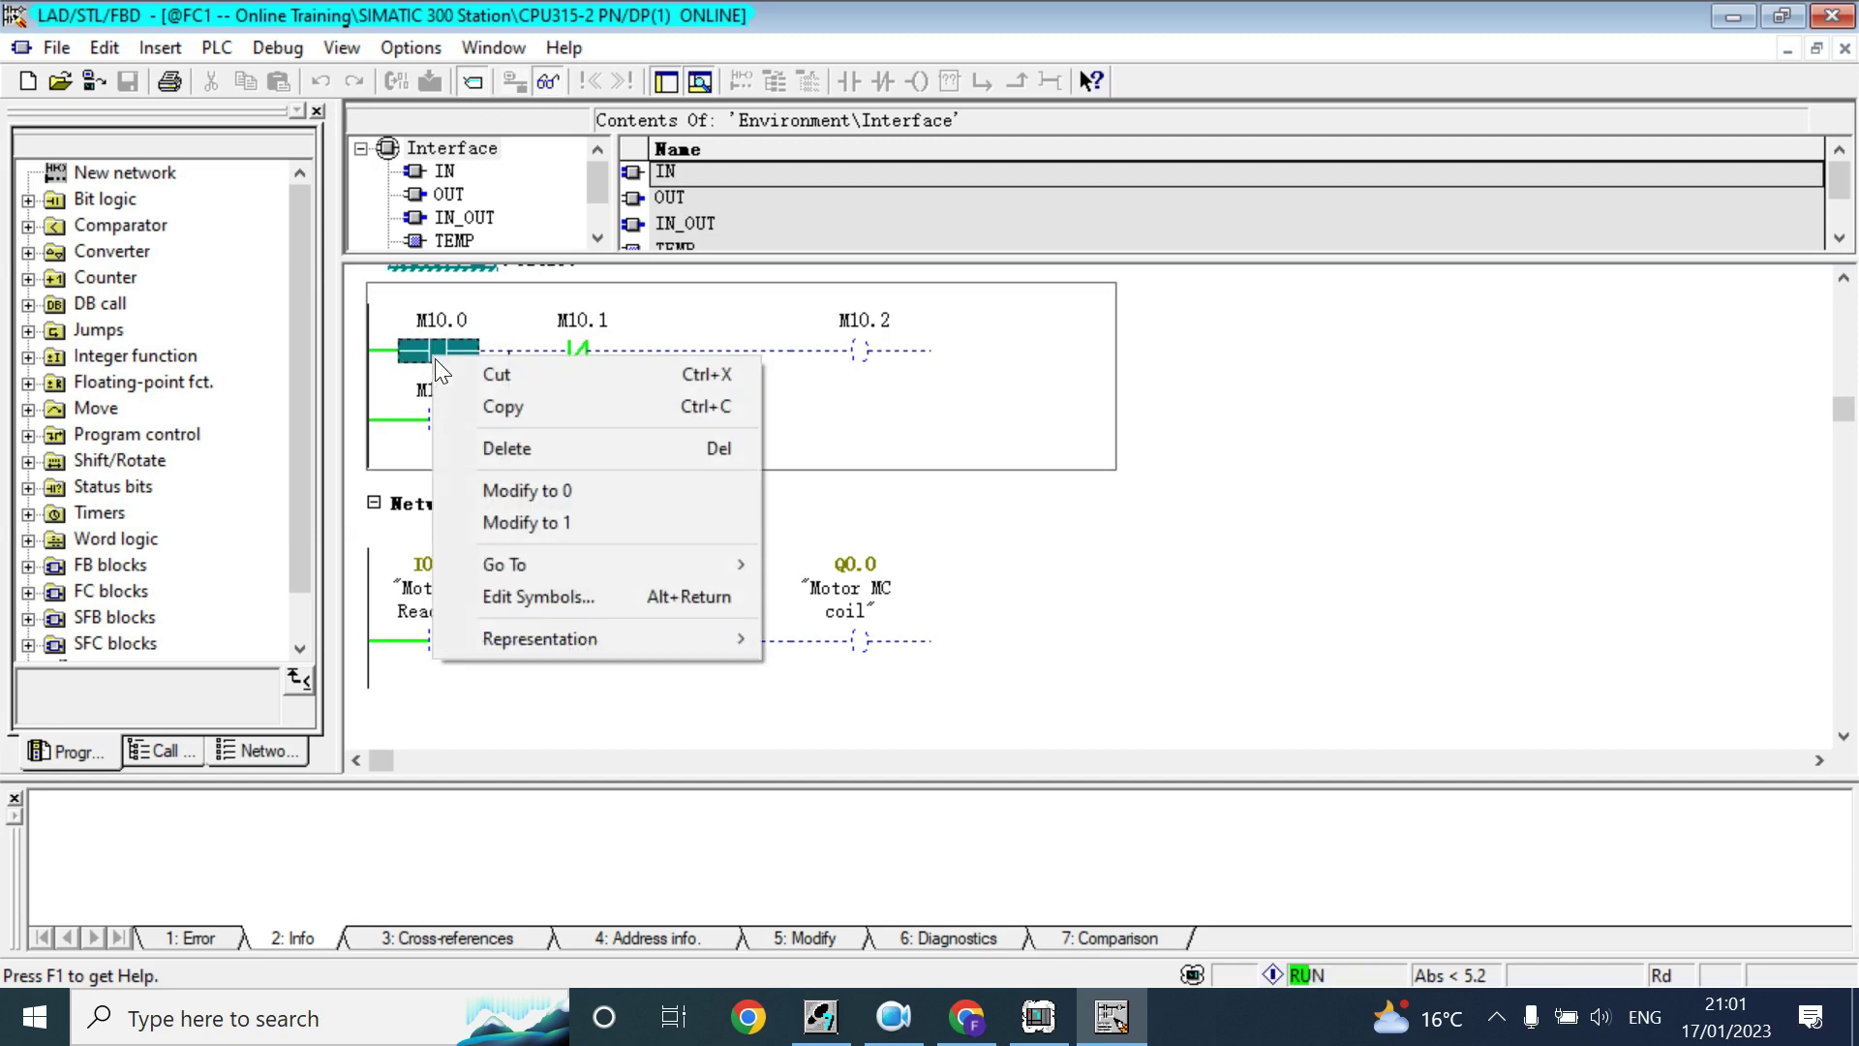
left_click(548, 524)
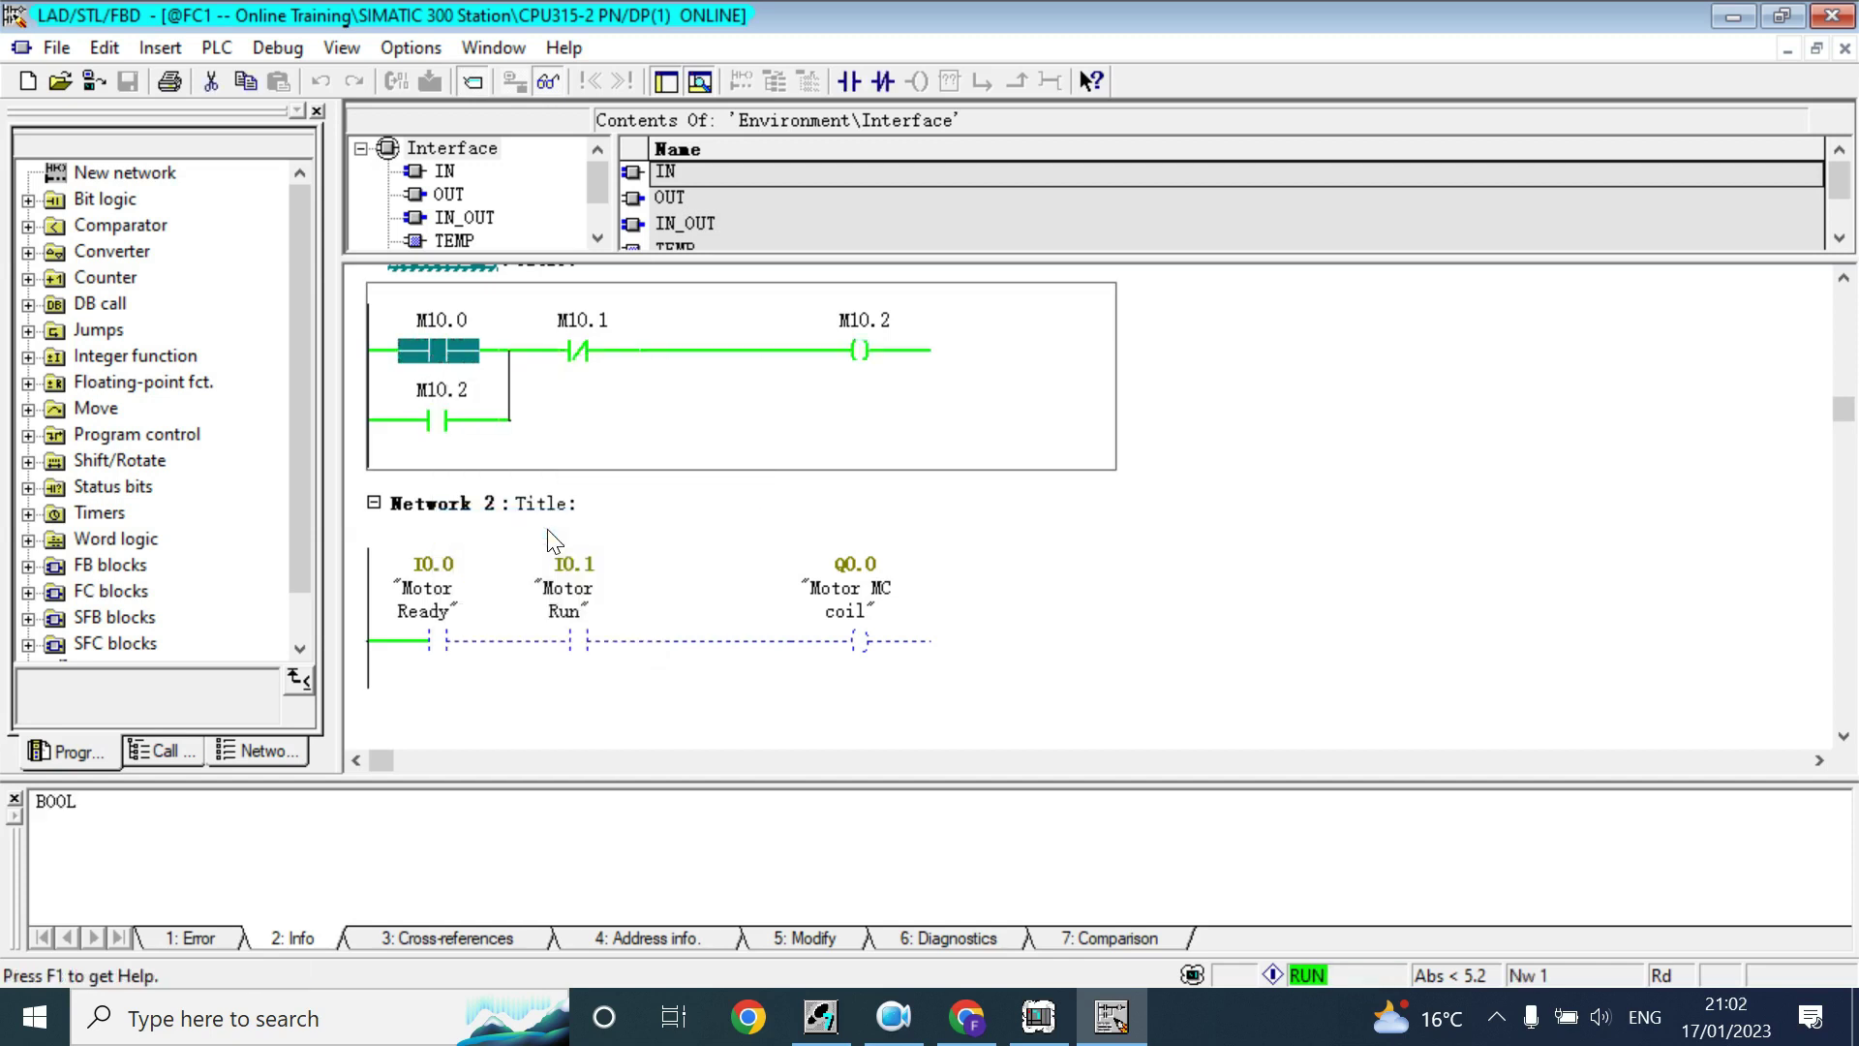
right_click(455, 617)
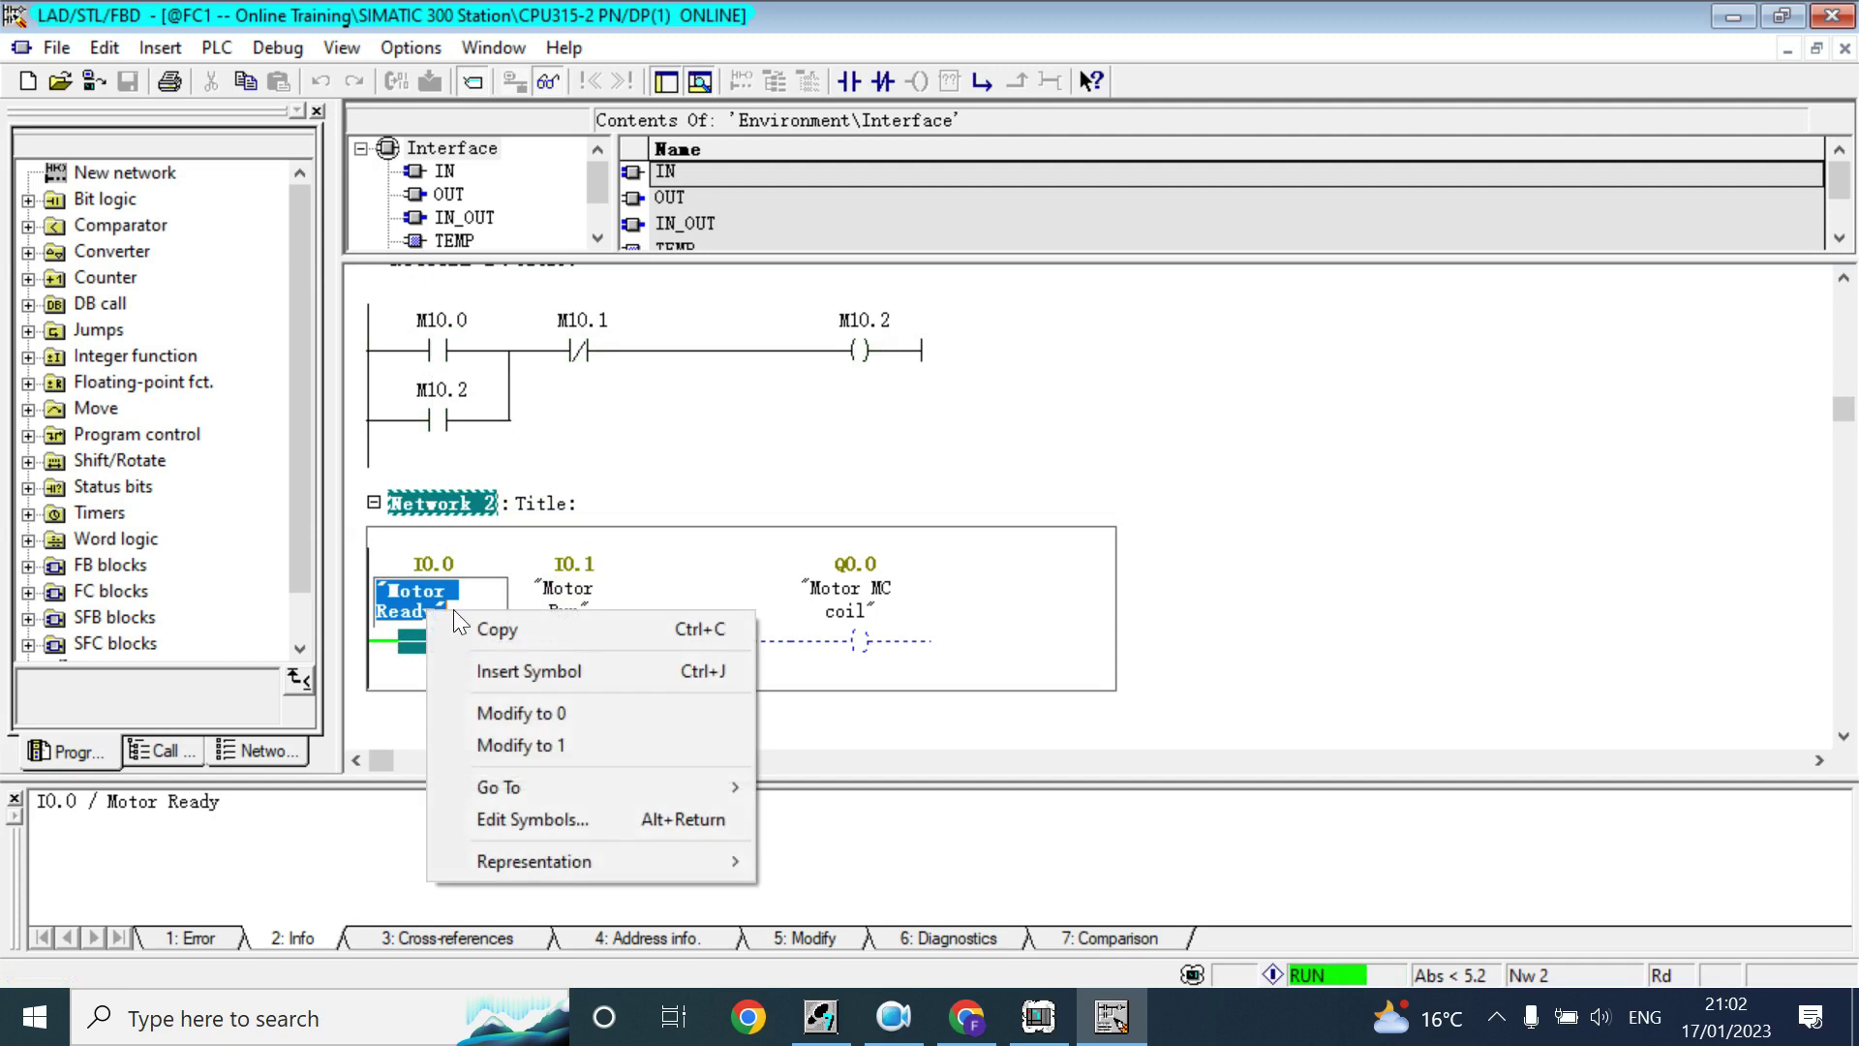
left_click(1070, 734)
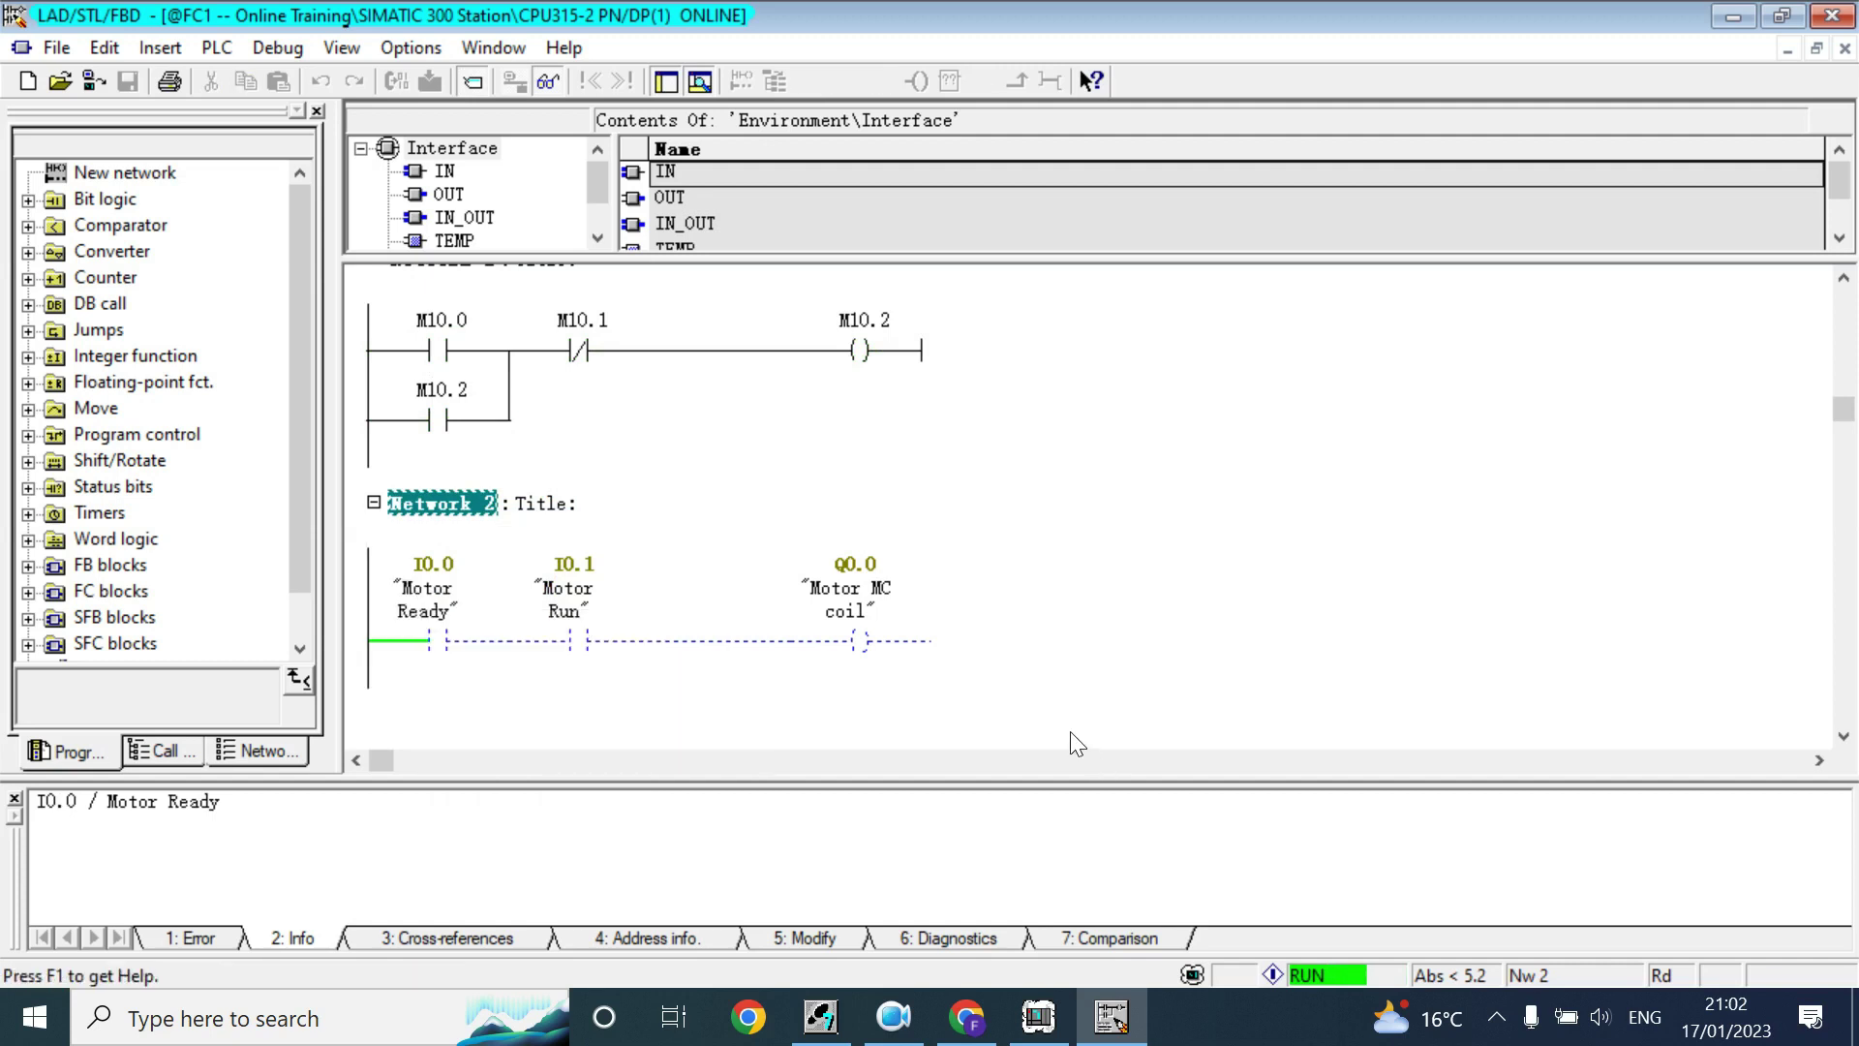
right_click(439, 637)
left_click(537, 804)
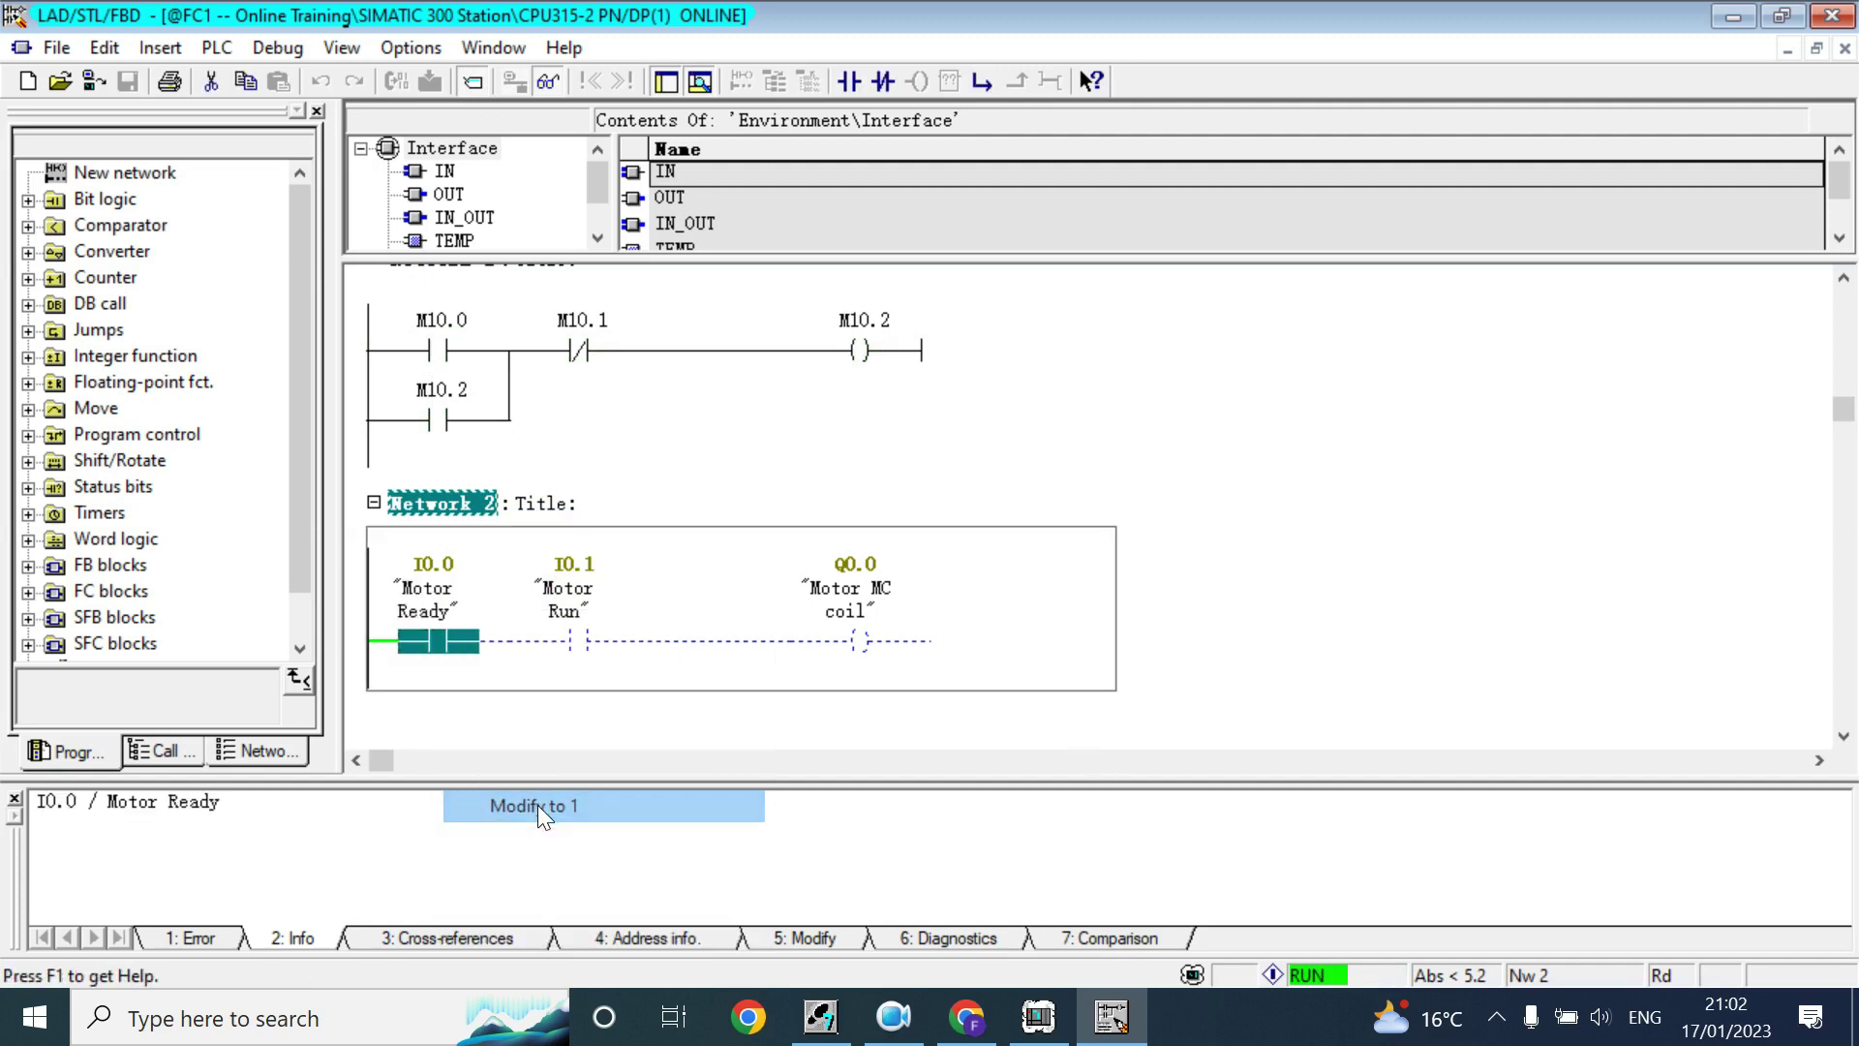
left_click(491, 676)
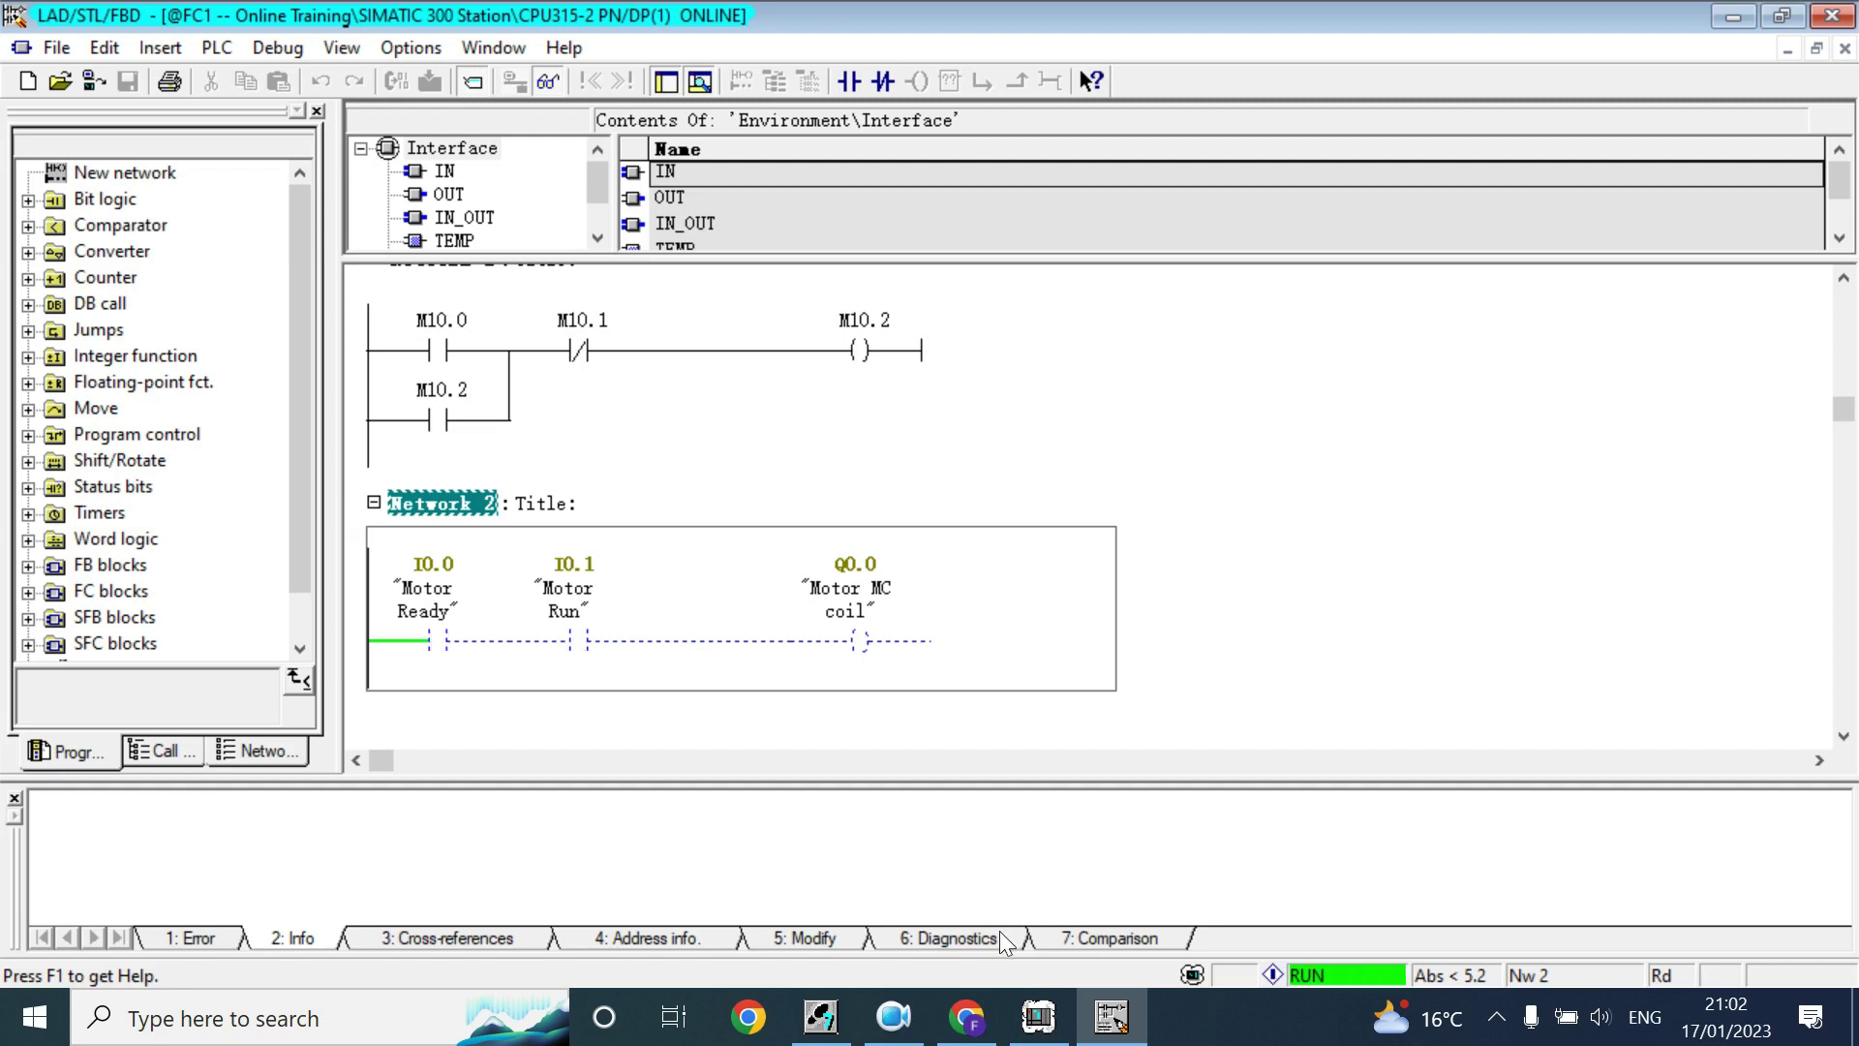
left_click(1056, 1024)
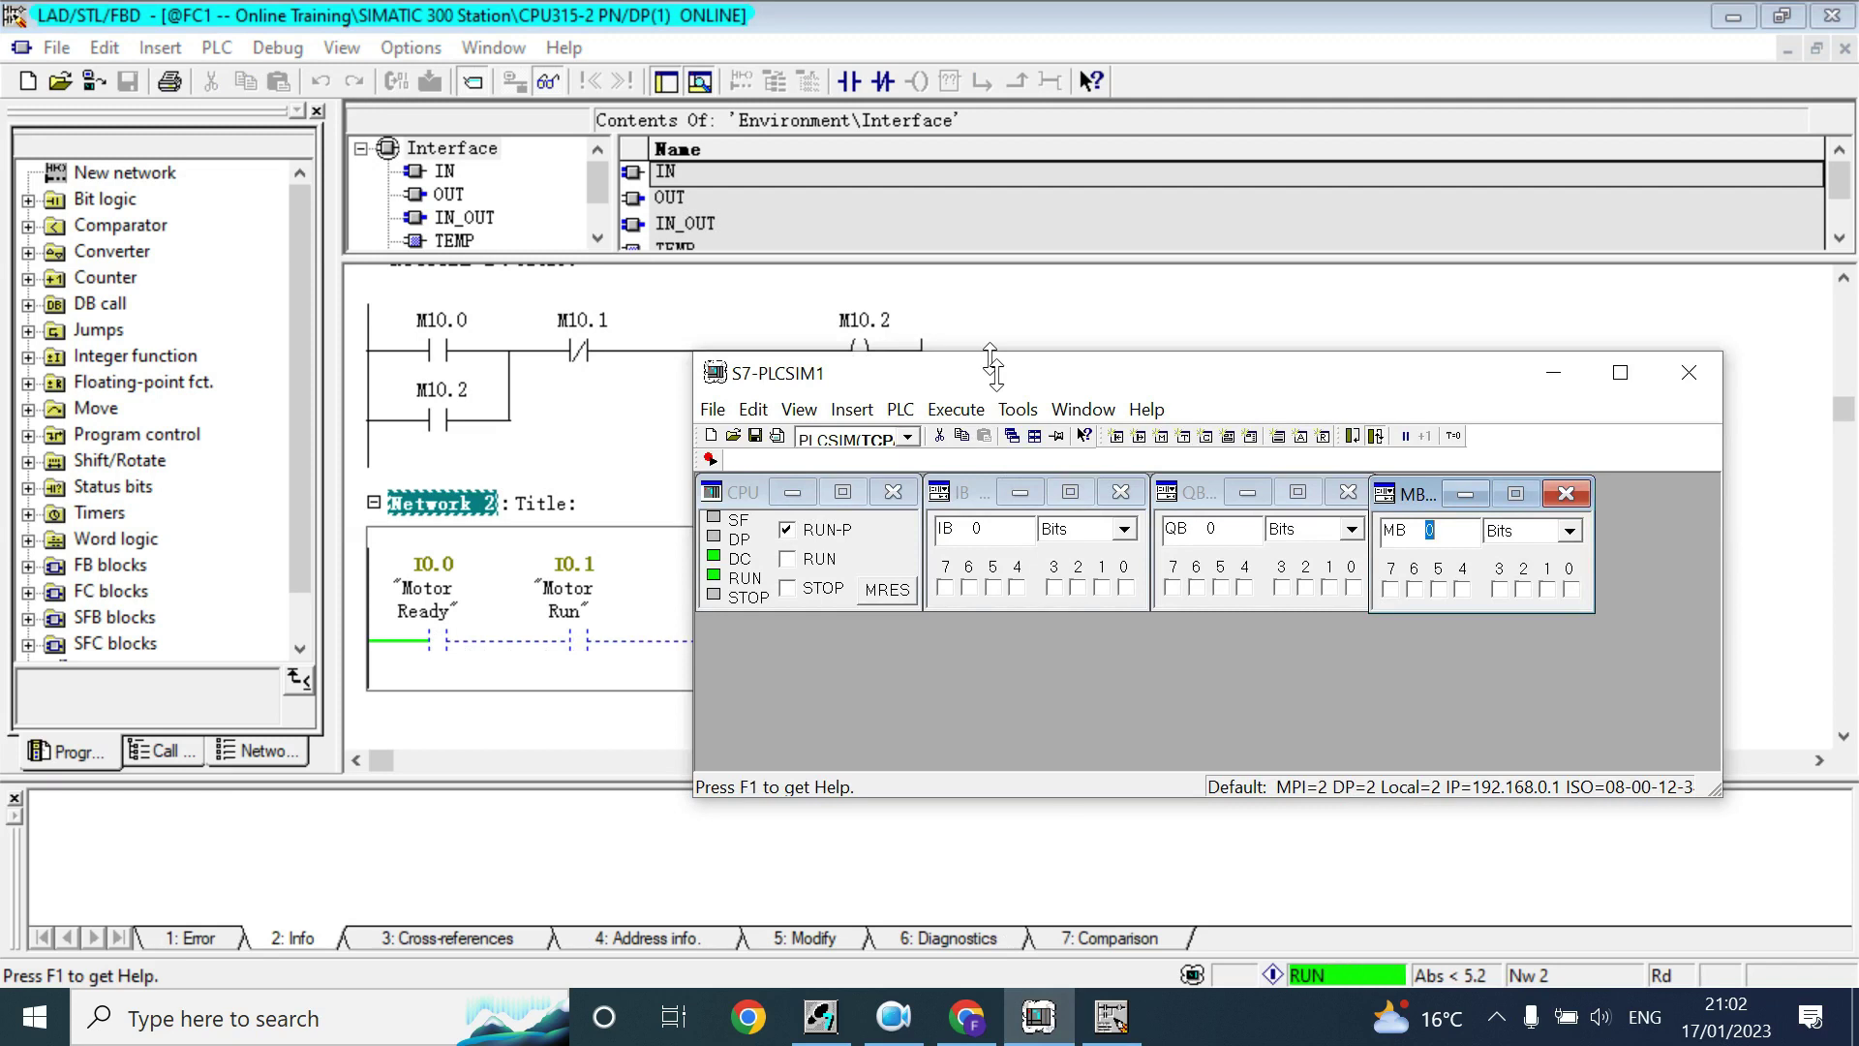
Turn on input I0.0 in S7-PLCSIM's IB 0 window
left_click_drag(992, 365, 1165, 278)
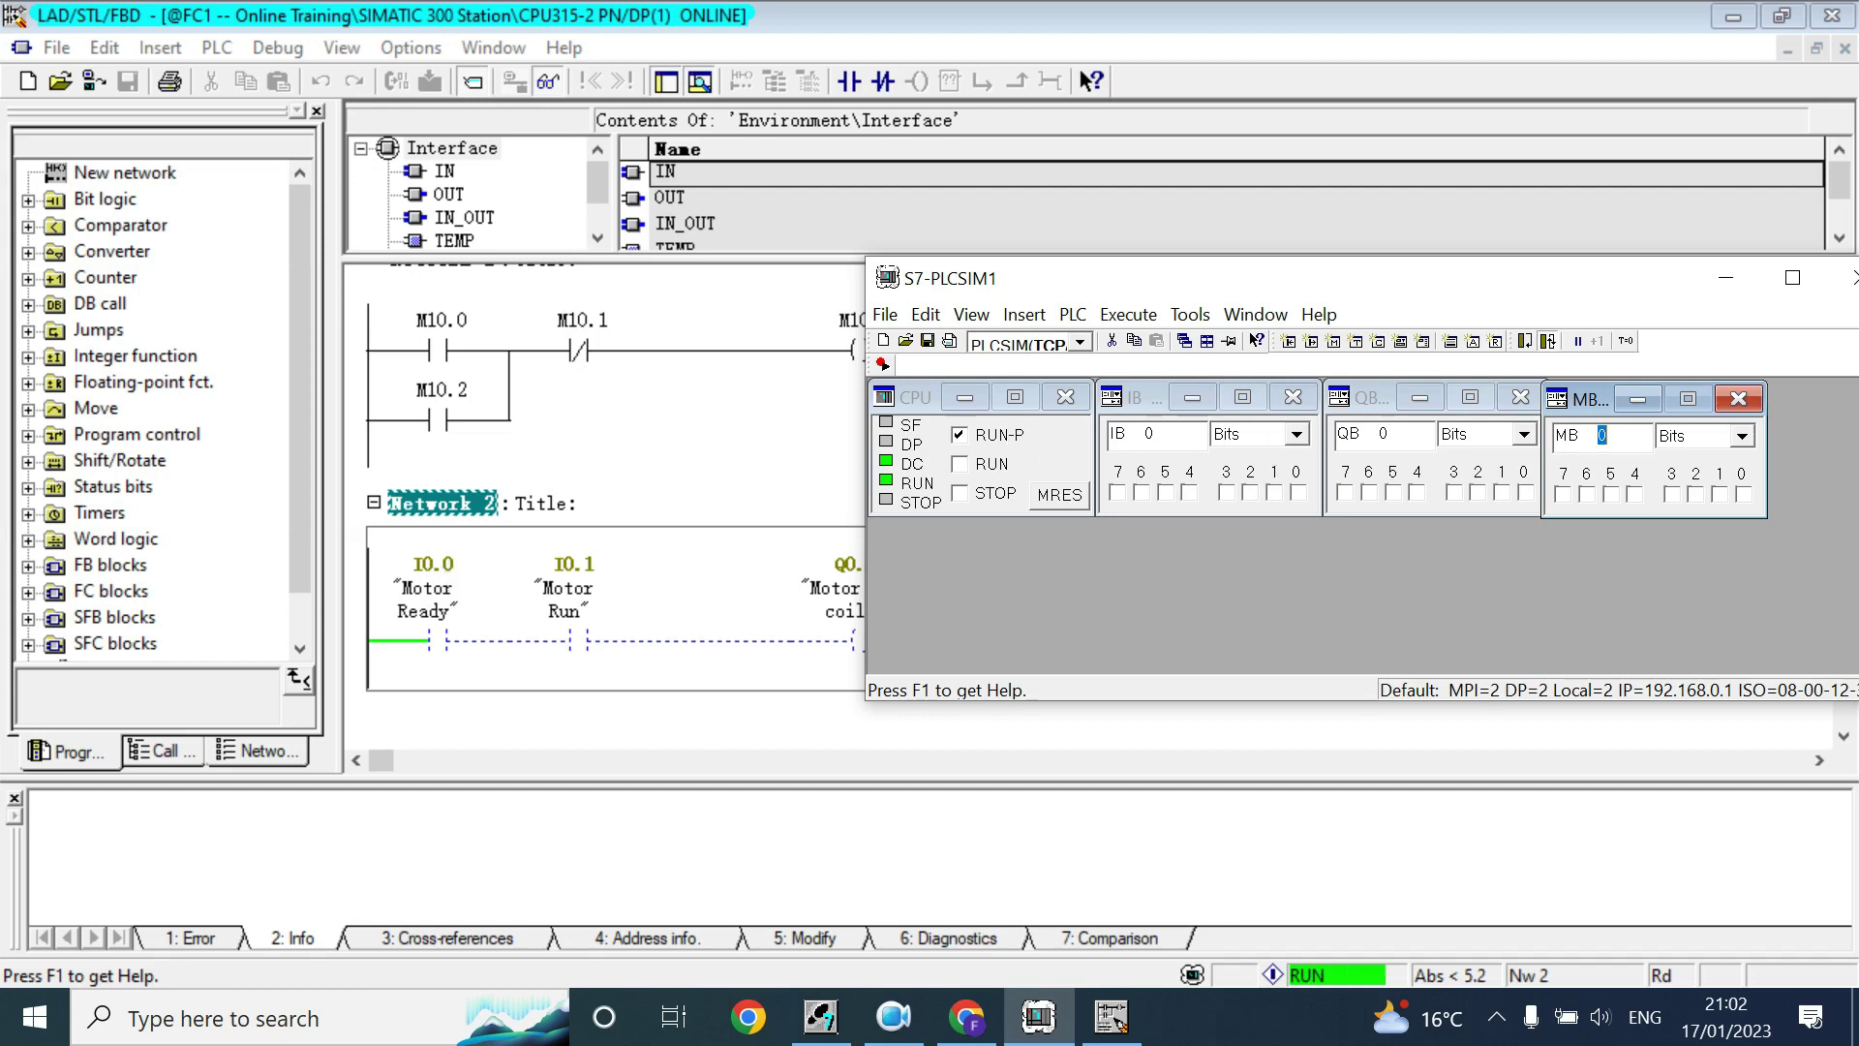
left_click(1147, 433)
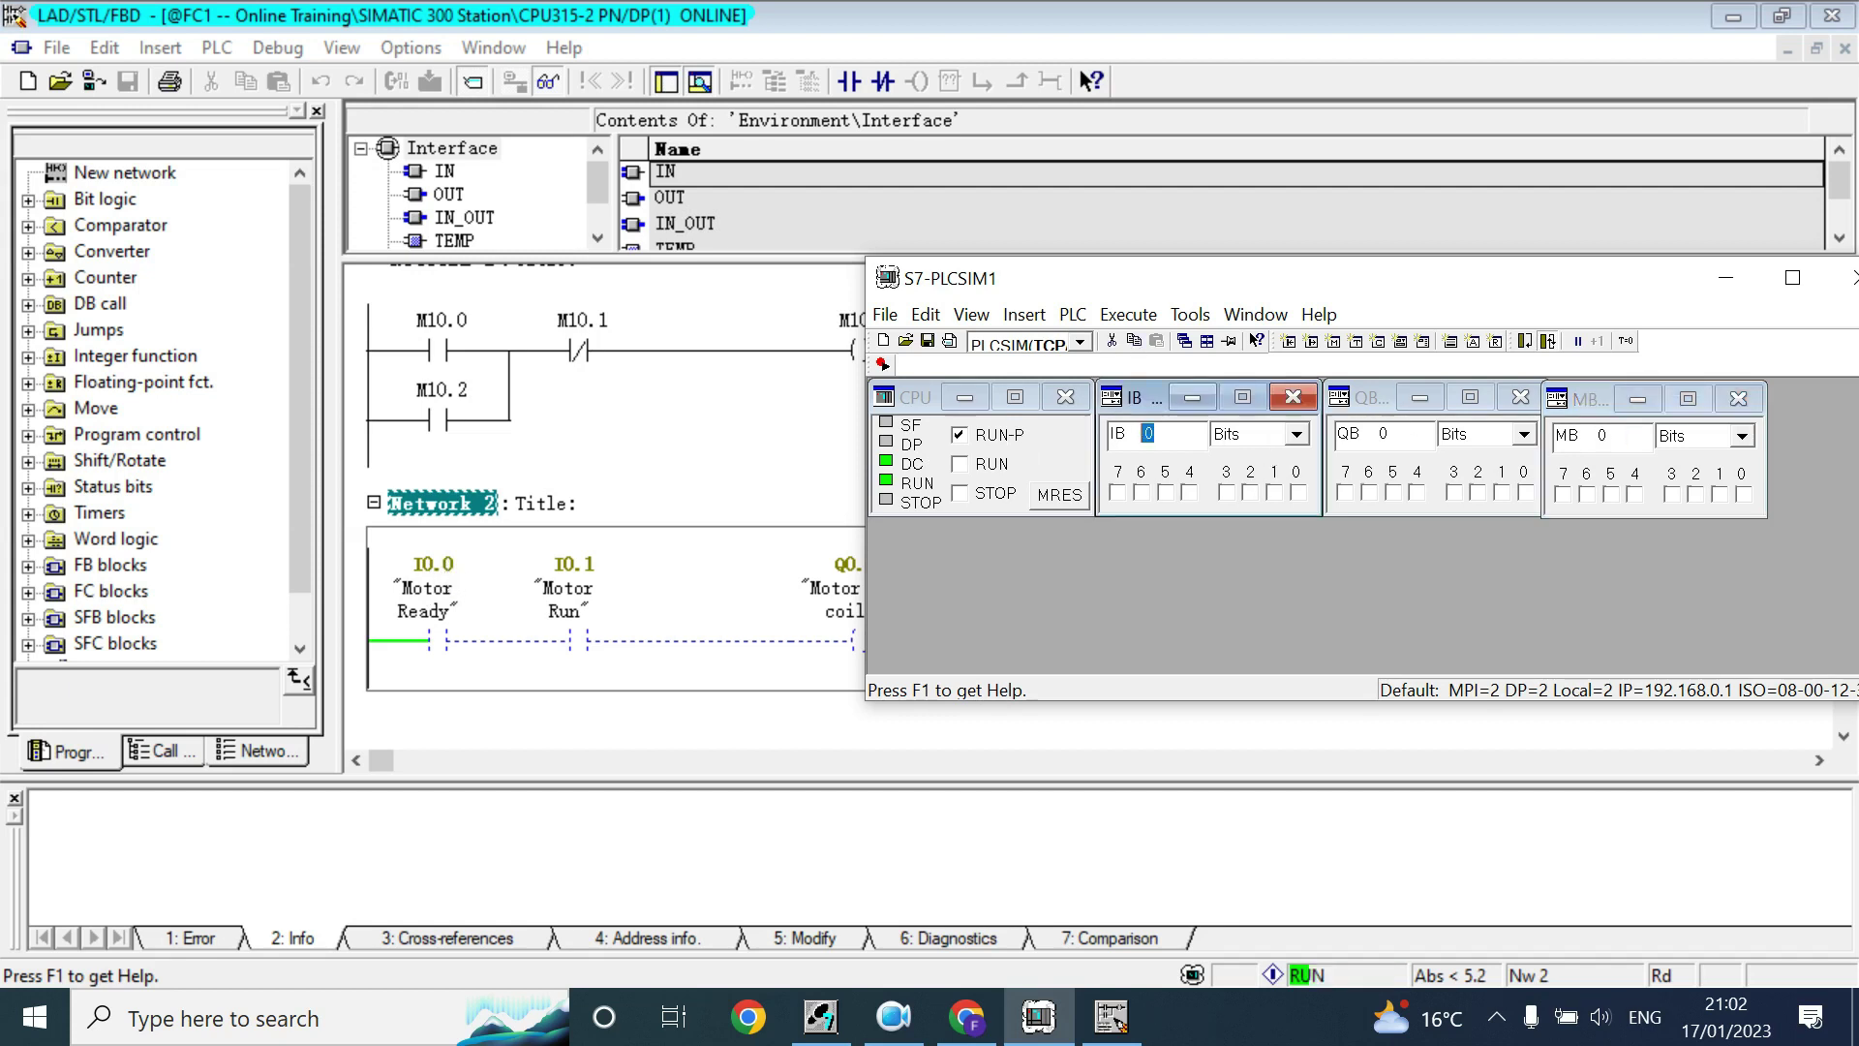
left_click(1299, 494)
left_click_drag(1091, 290, 964, 186)
Turn on input I0.1 in PLCSIM and confirm that output bit Q0.0 in QB 0 comes on
left_click(1147, 392)
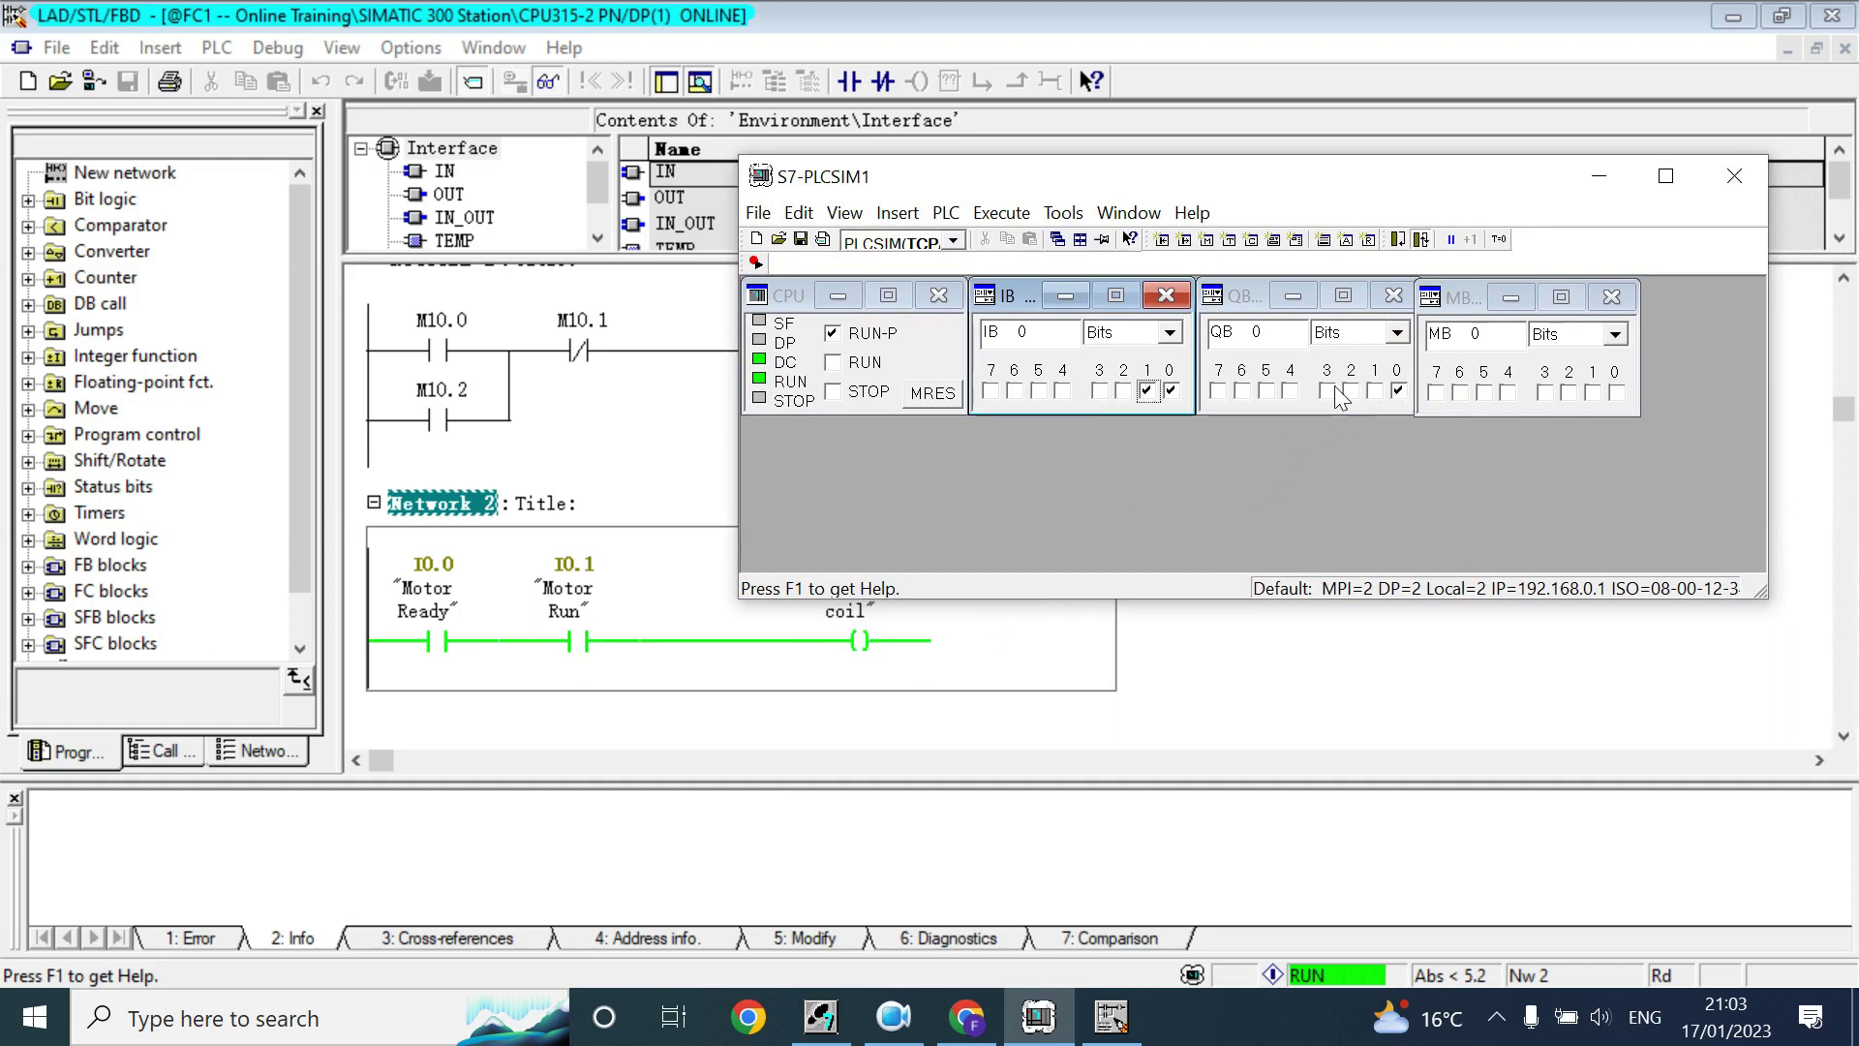
left_click(1234, 332)
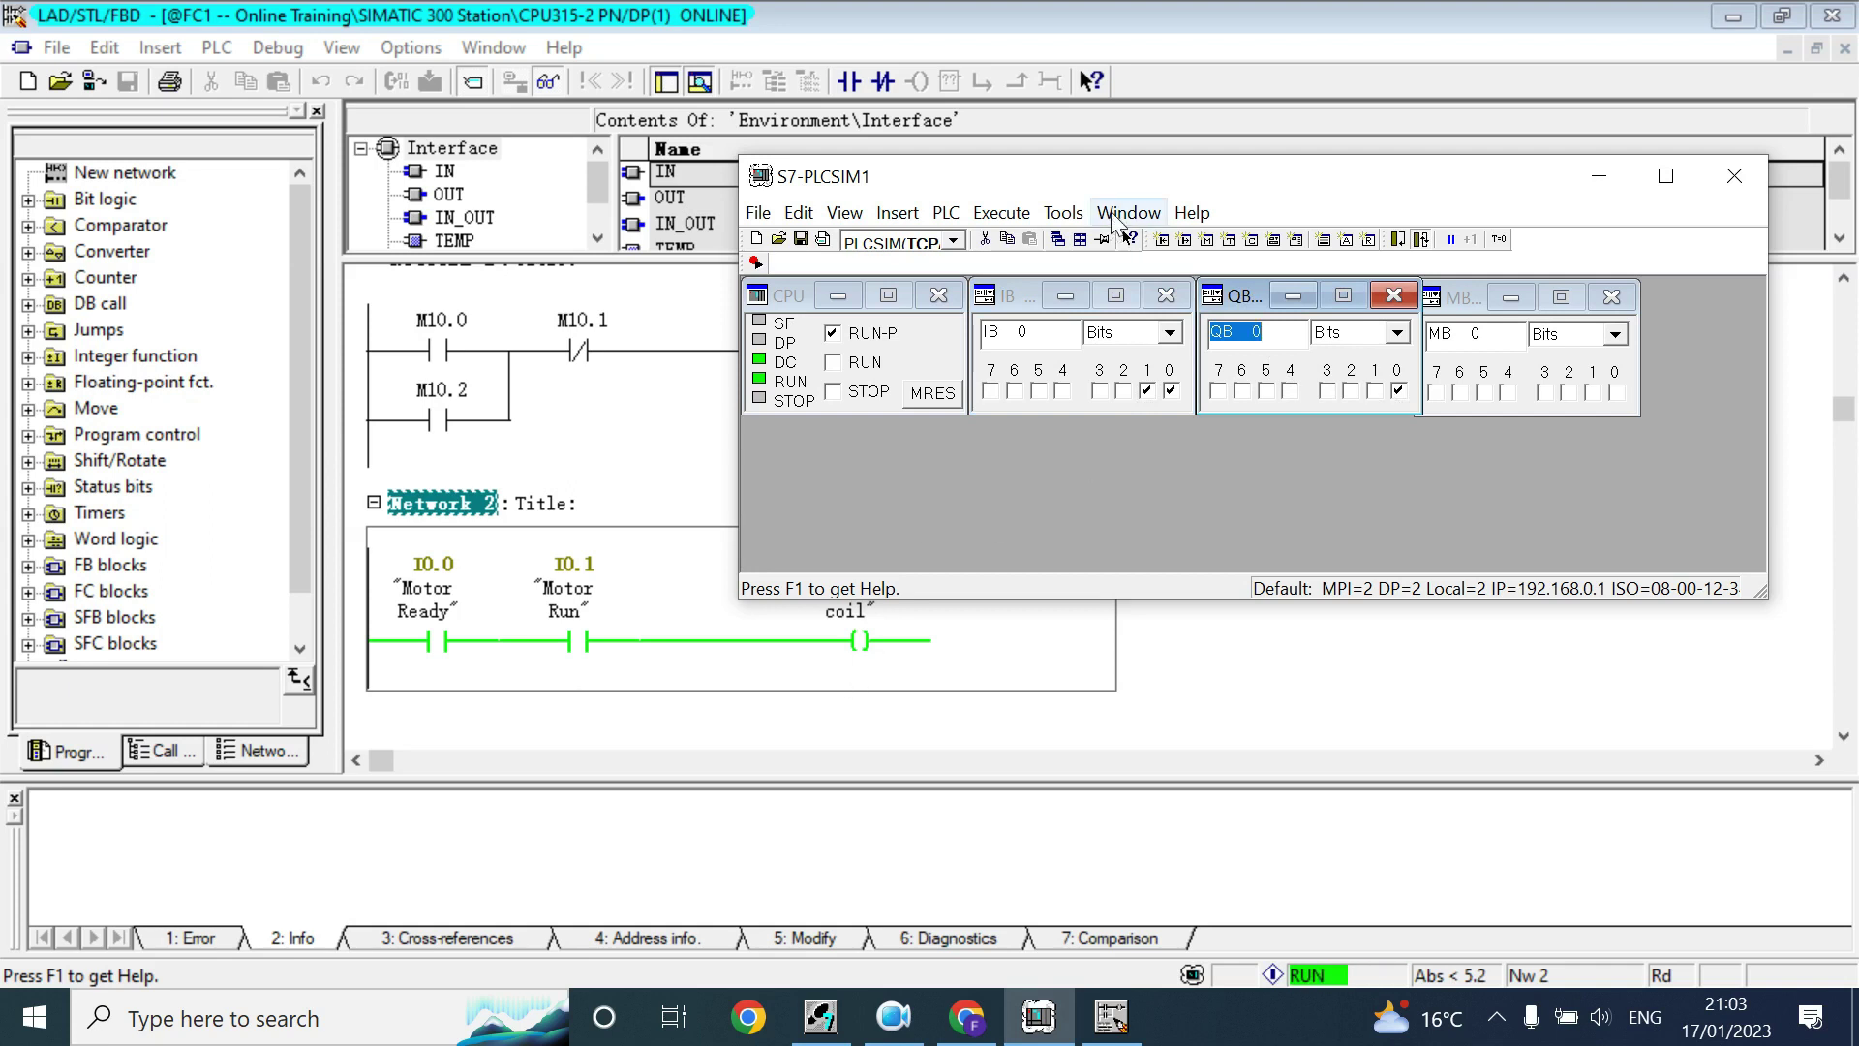
left_click_drag(1111, 189, 1071, 92)
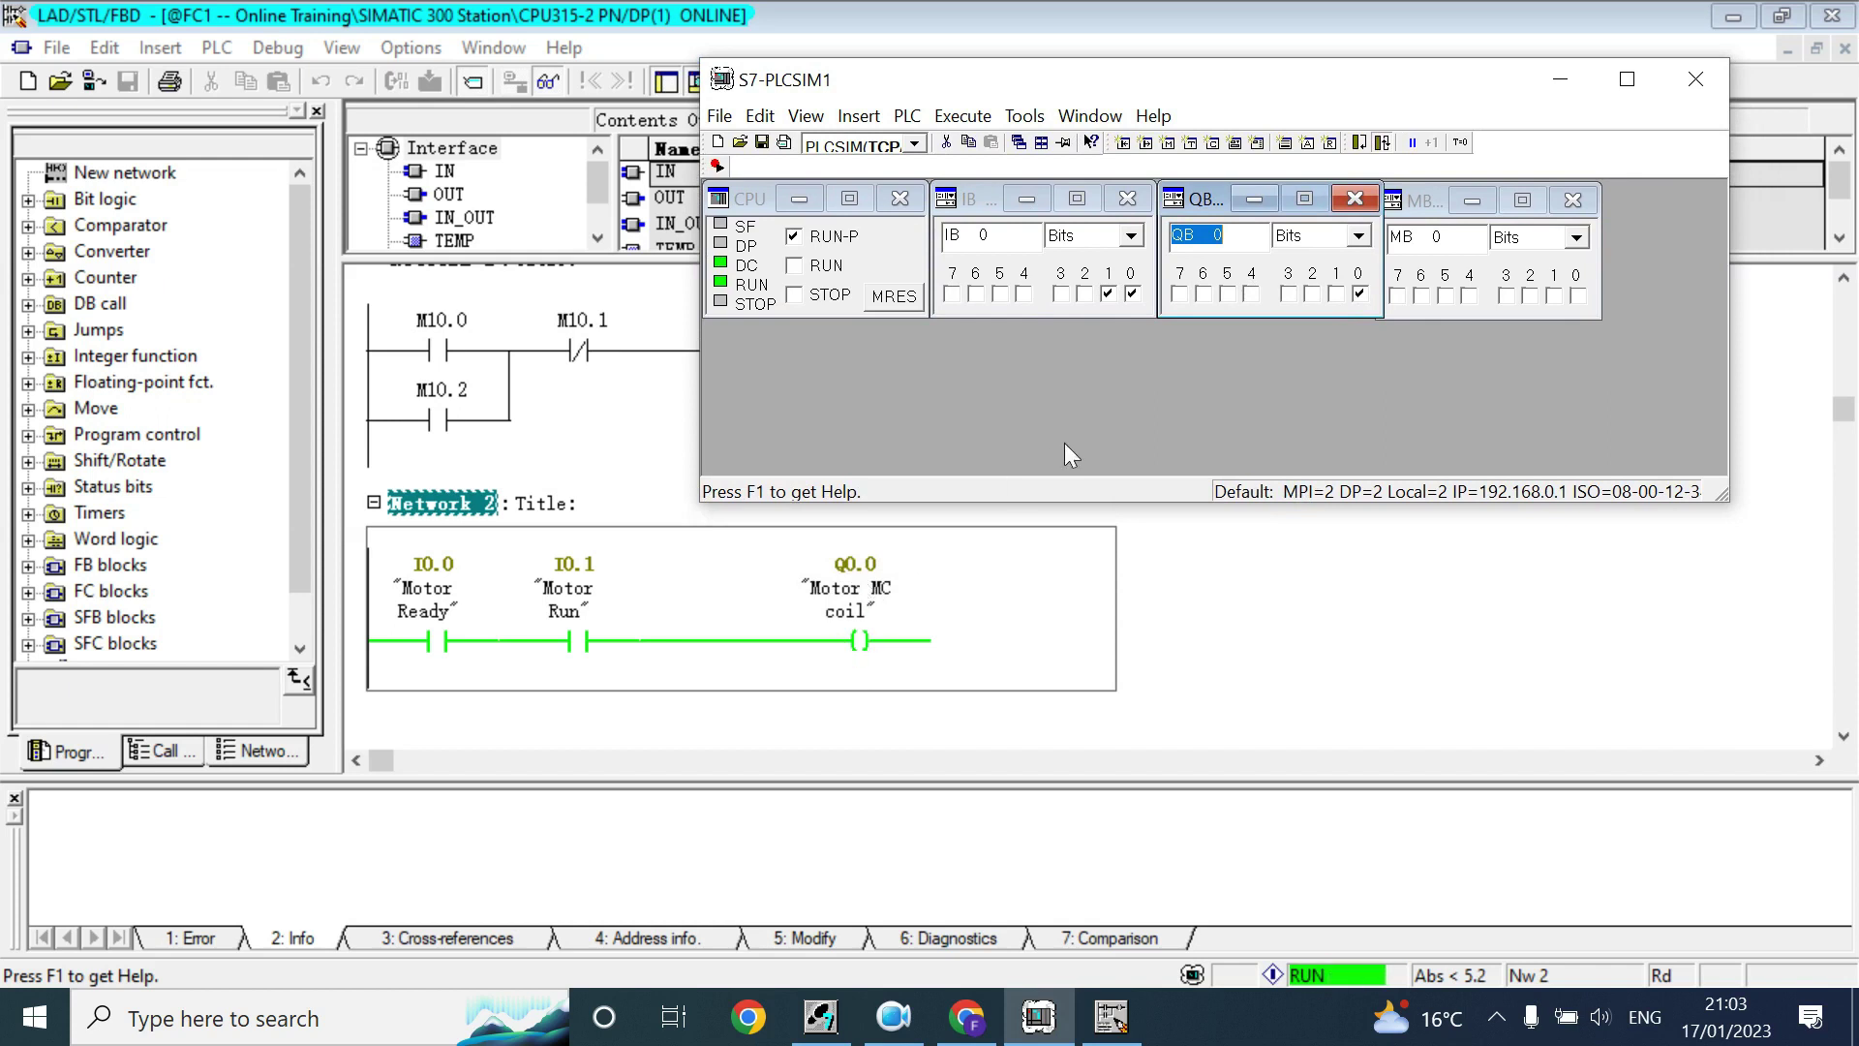
left_click(1361, 293)
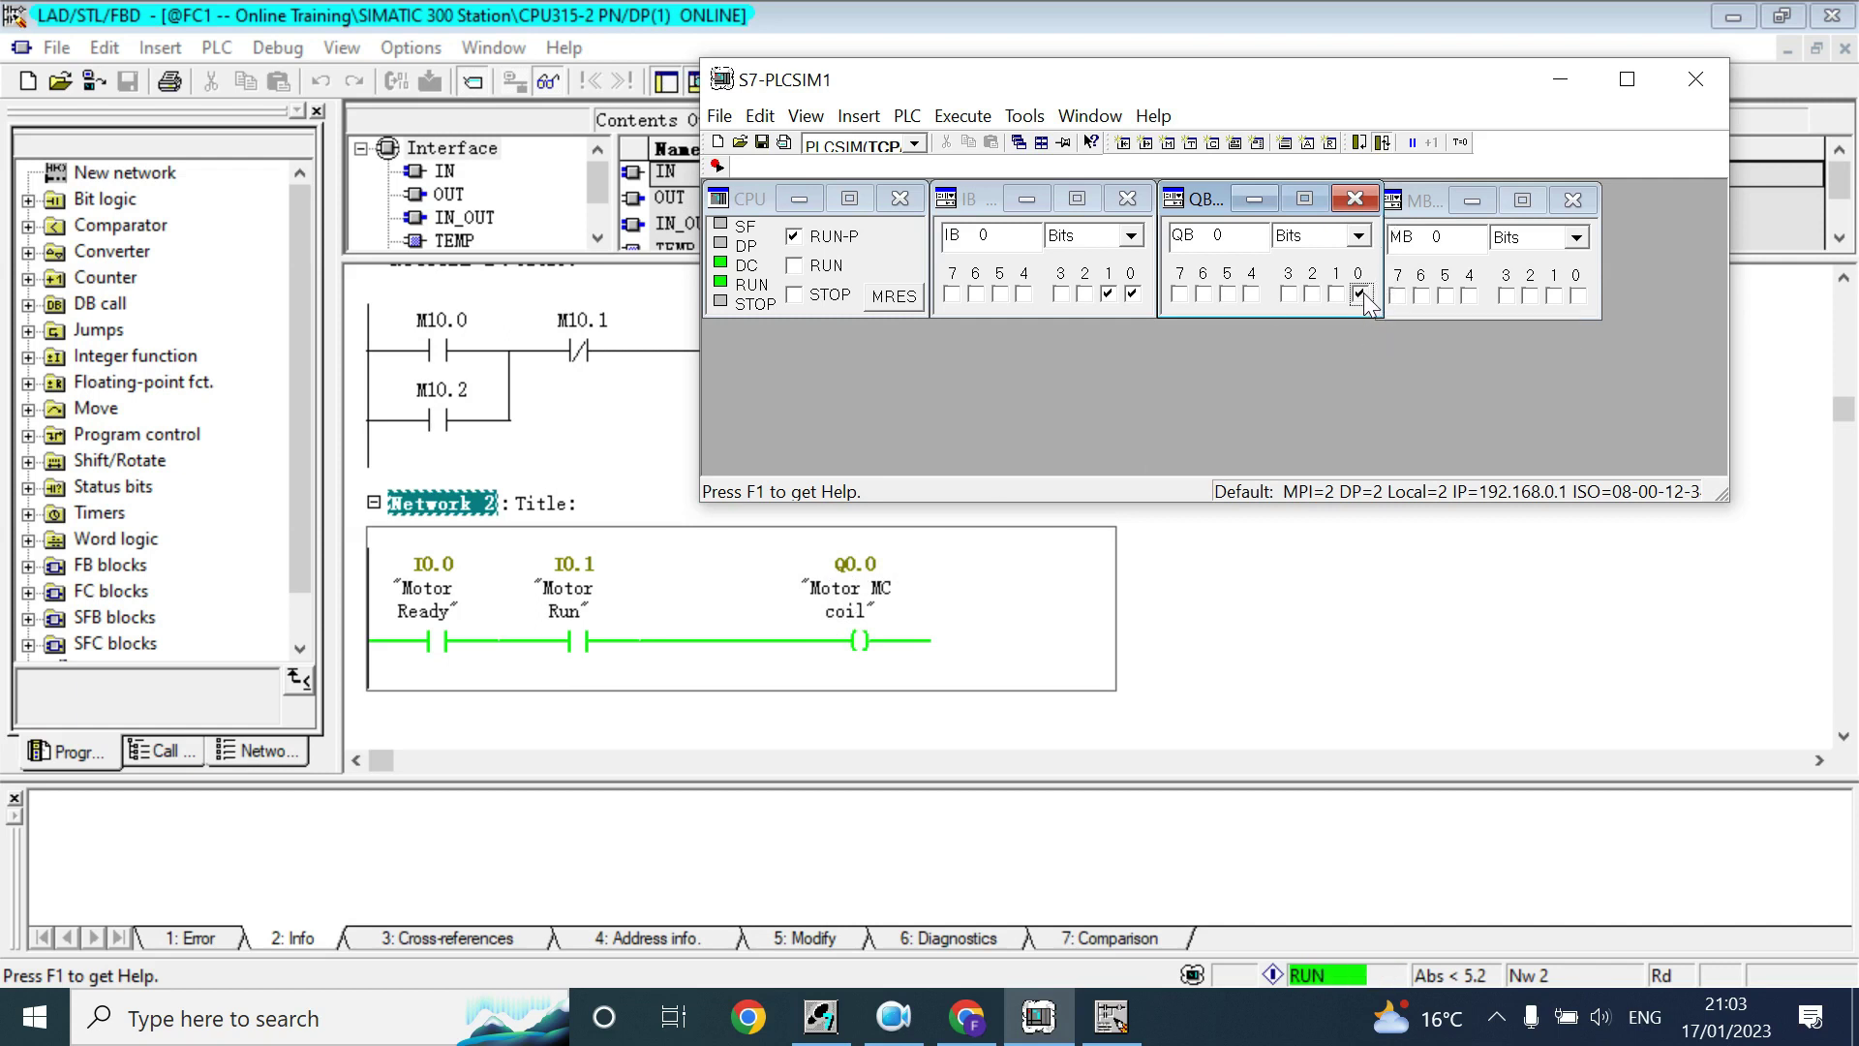
Turn input I0.0 off, confirm Q0.0 drops out, and compare with the ladder editor
left_click(1132, 294)
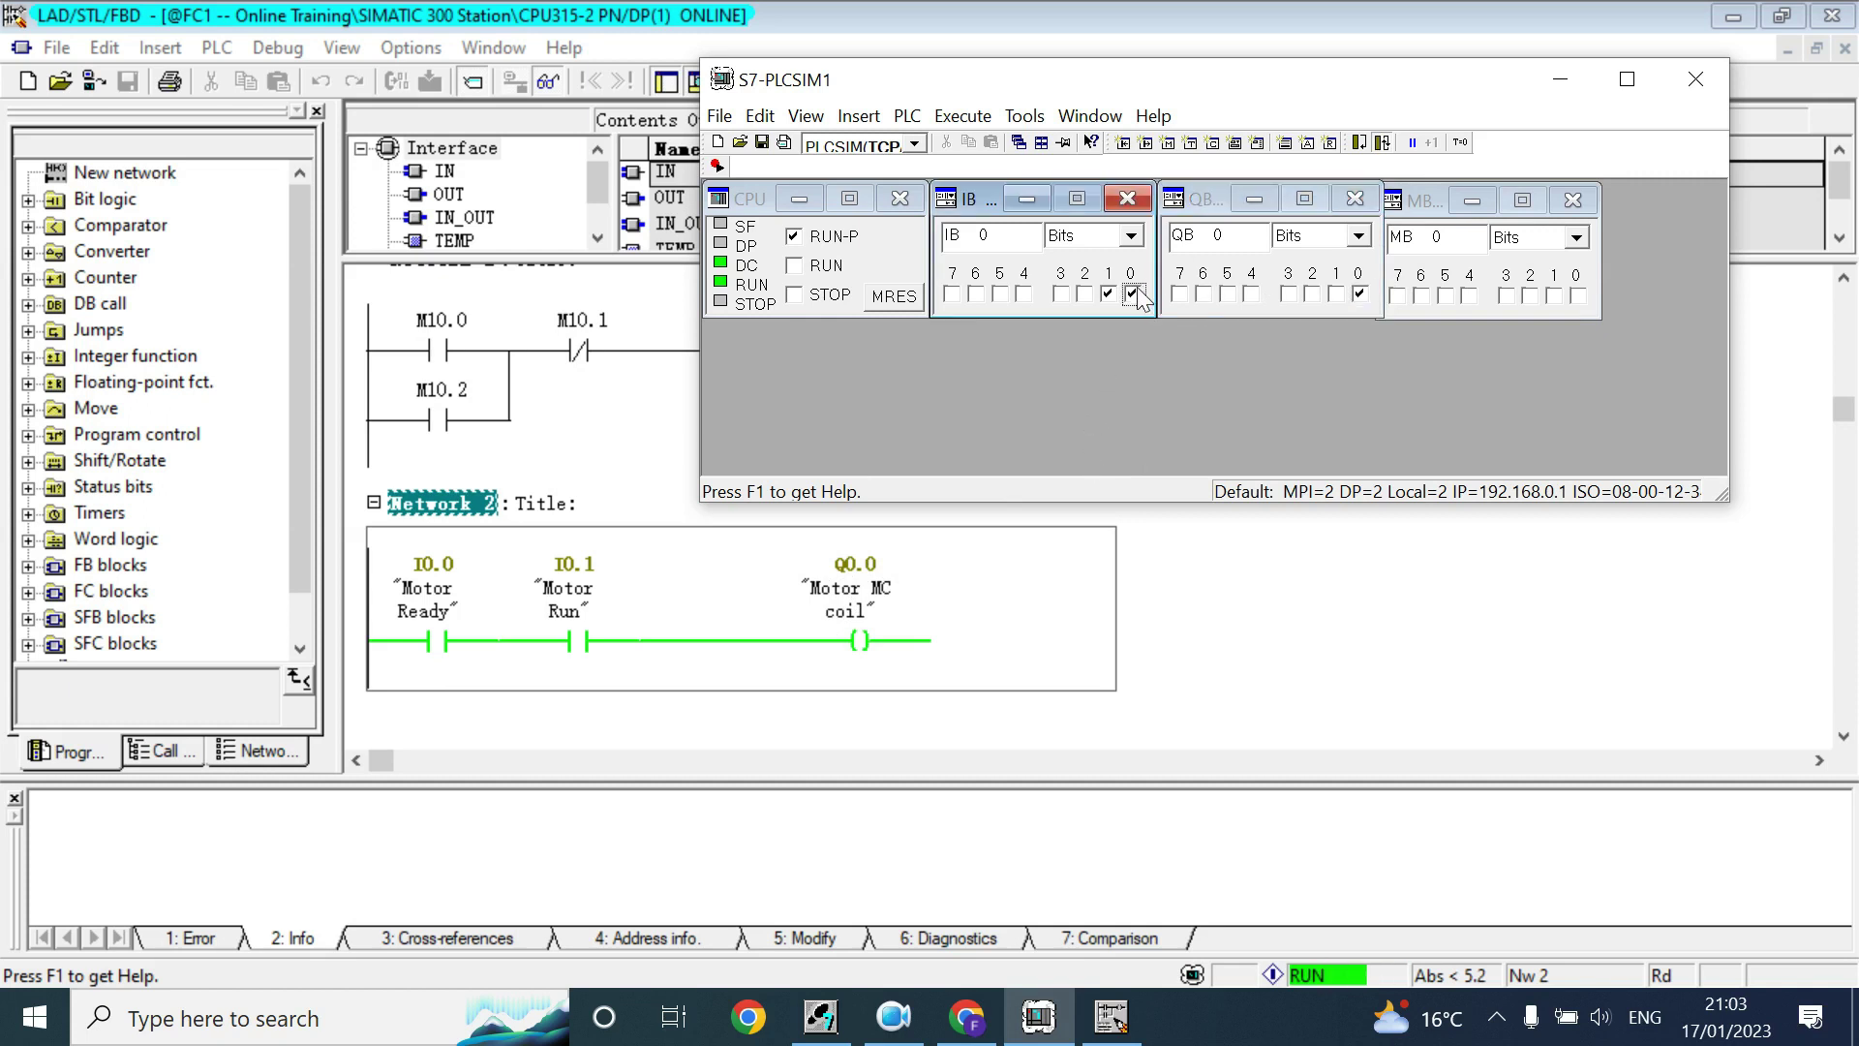
left_click(1356, 295)
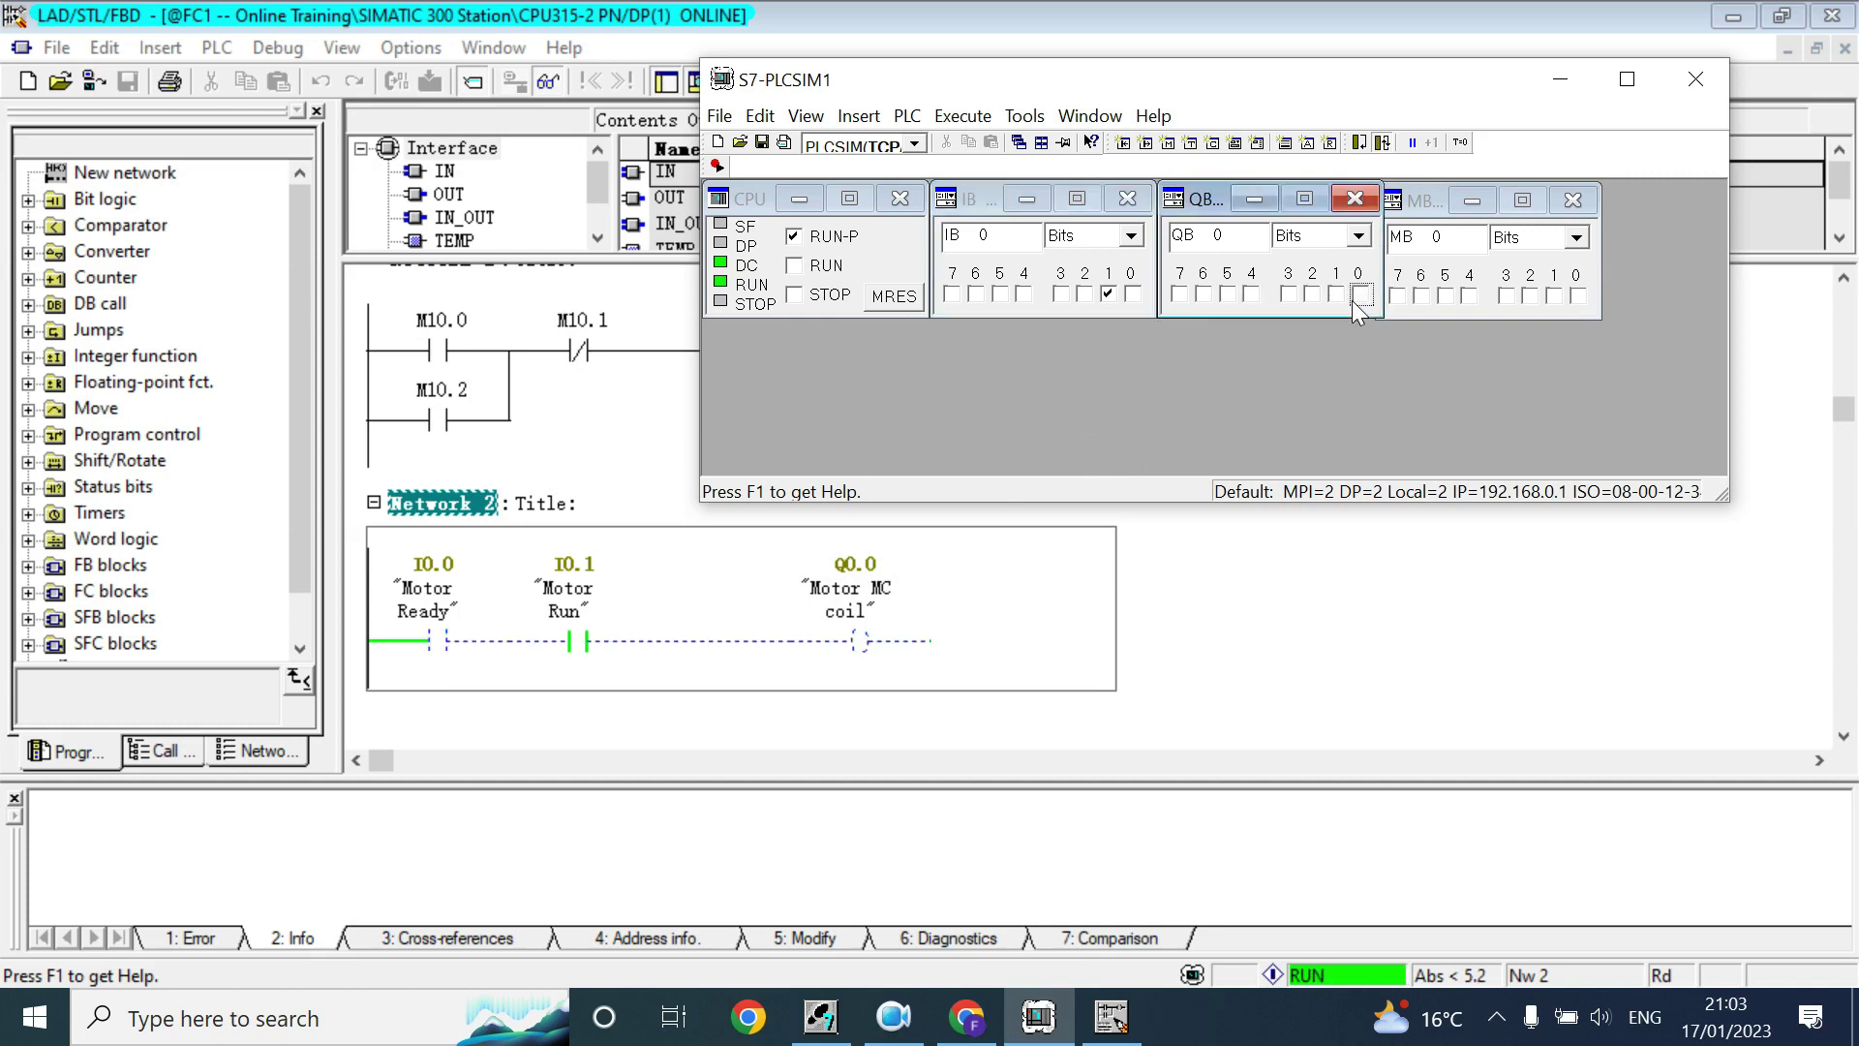
left_click(1559, 79)
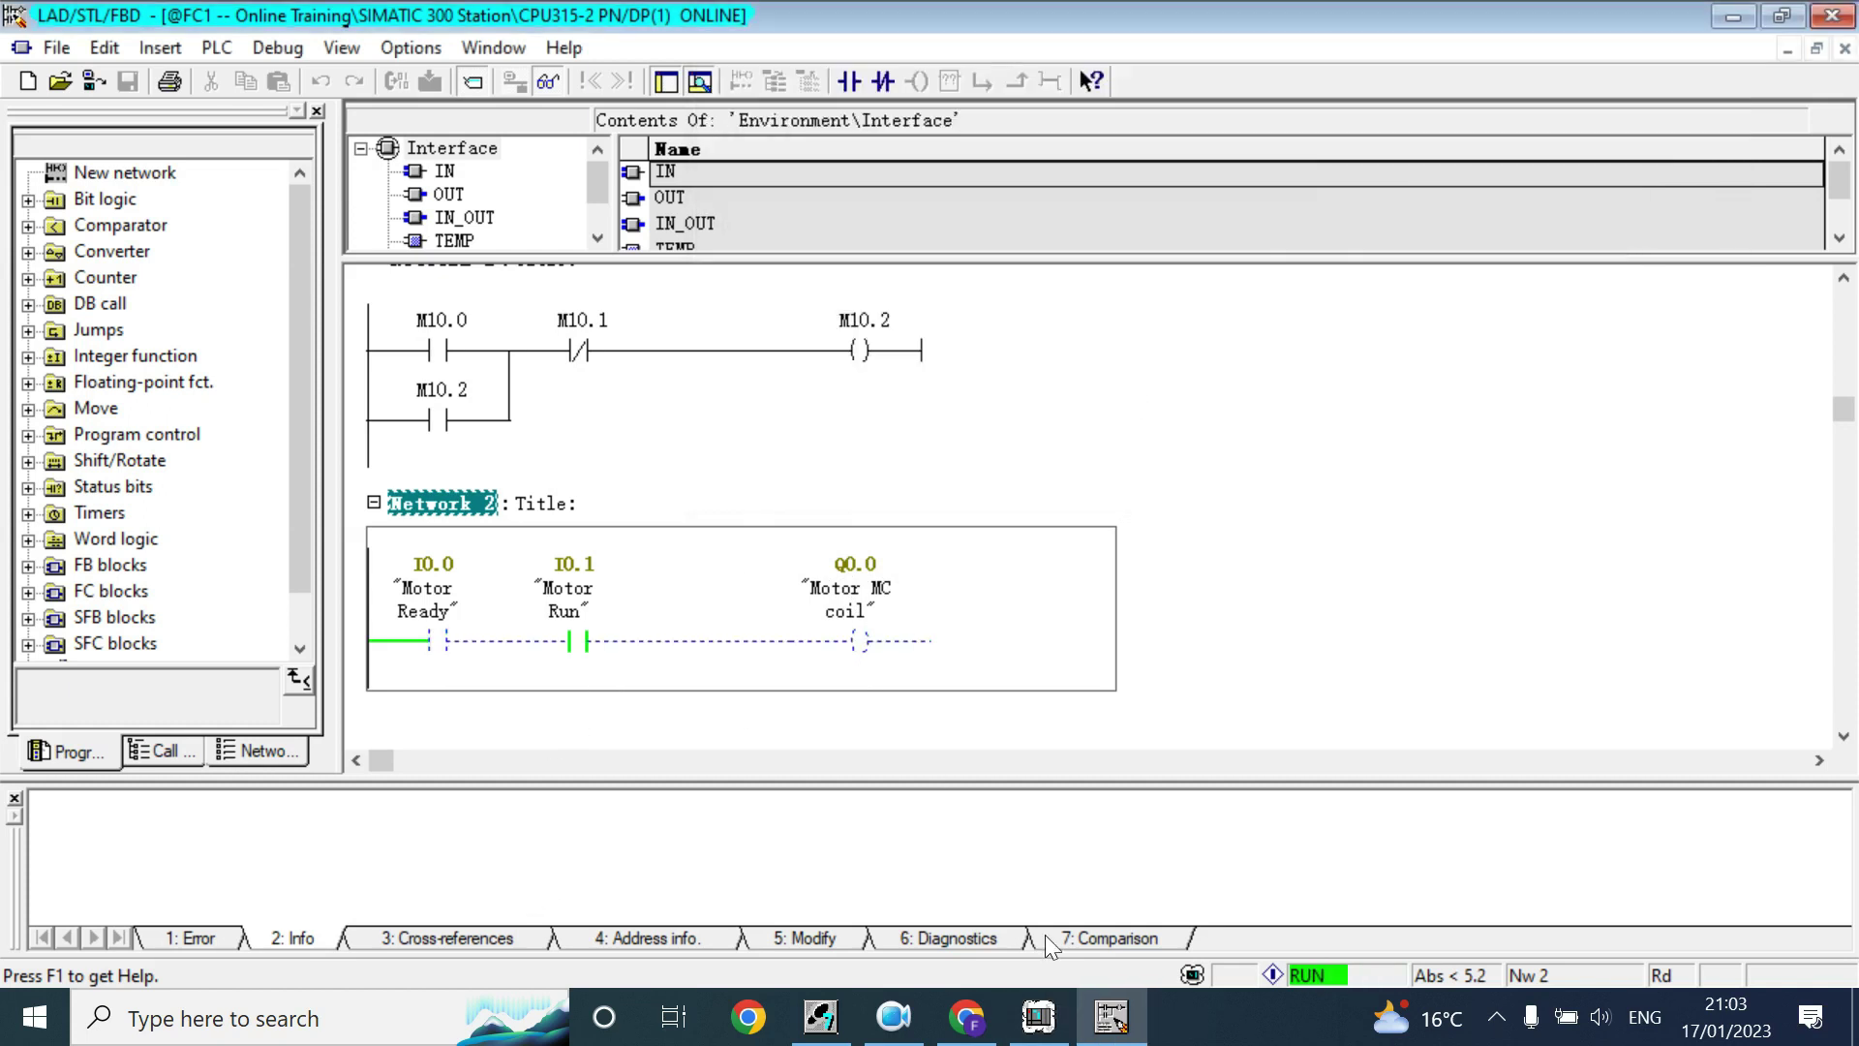
left_click(1113, 1017)
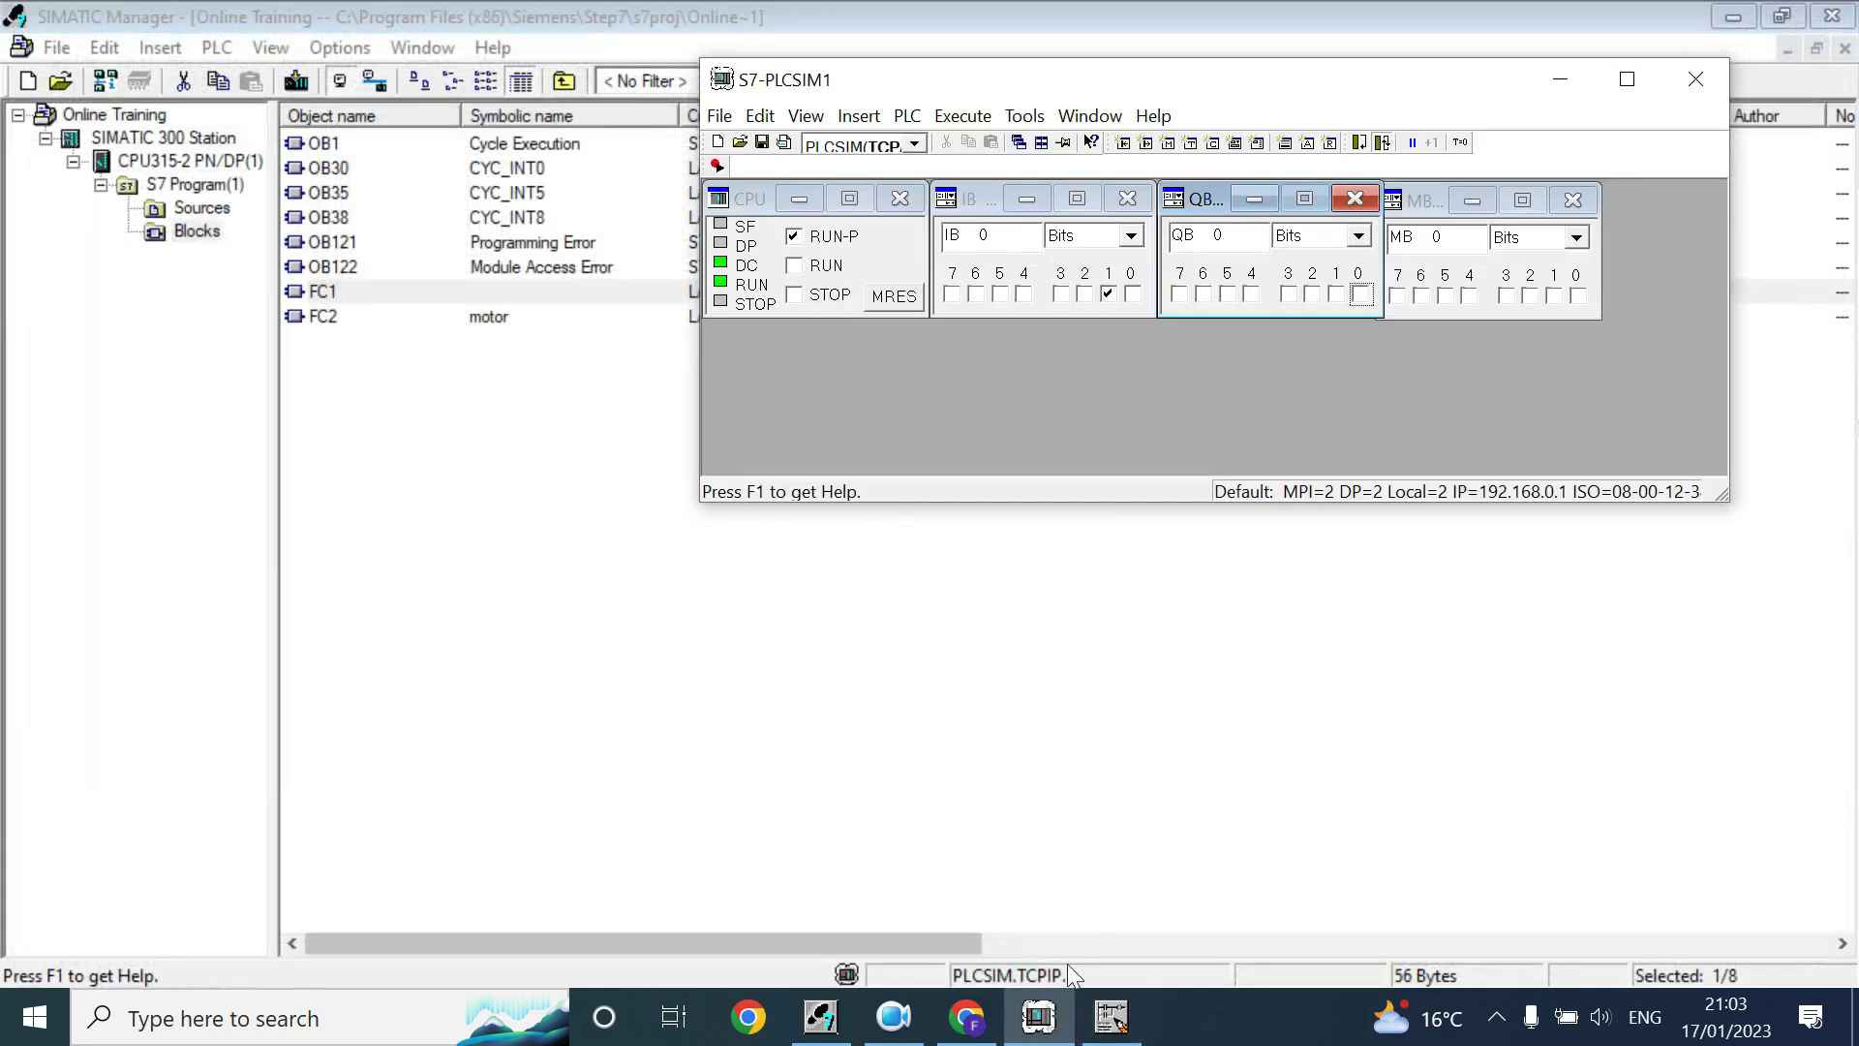
left_click(1113, 1016)
left_click(1114, 1016)
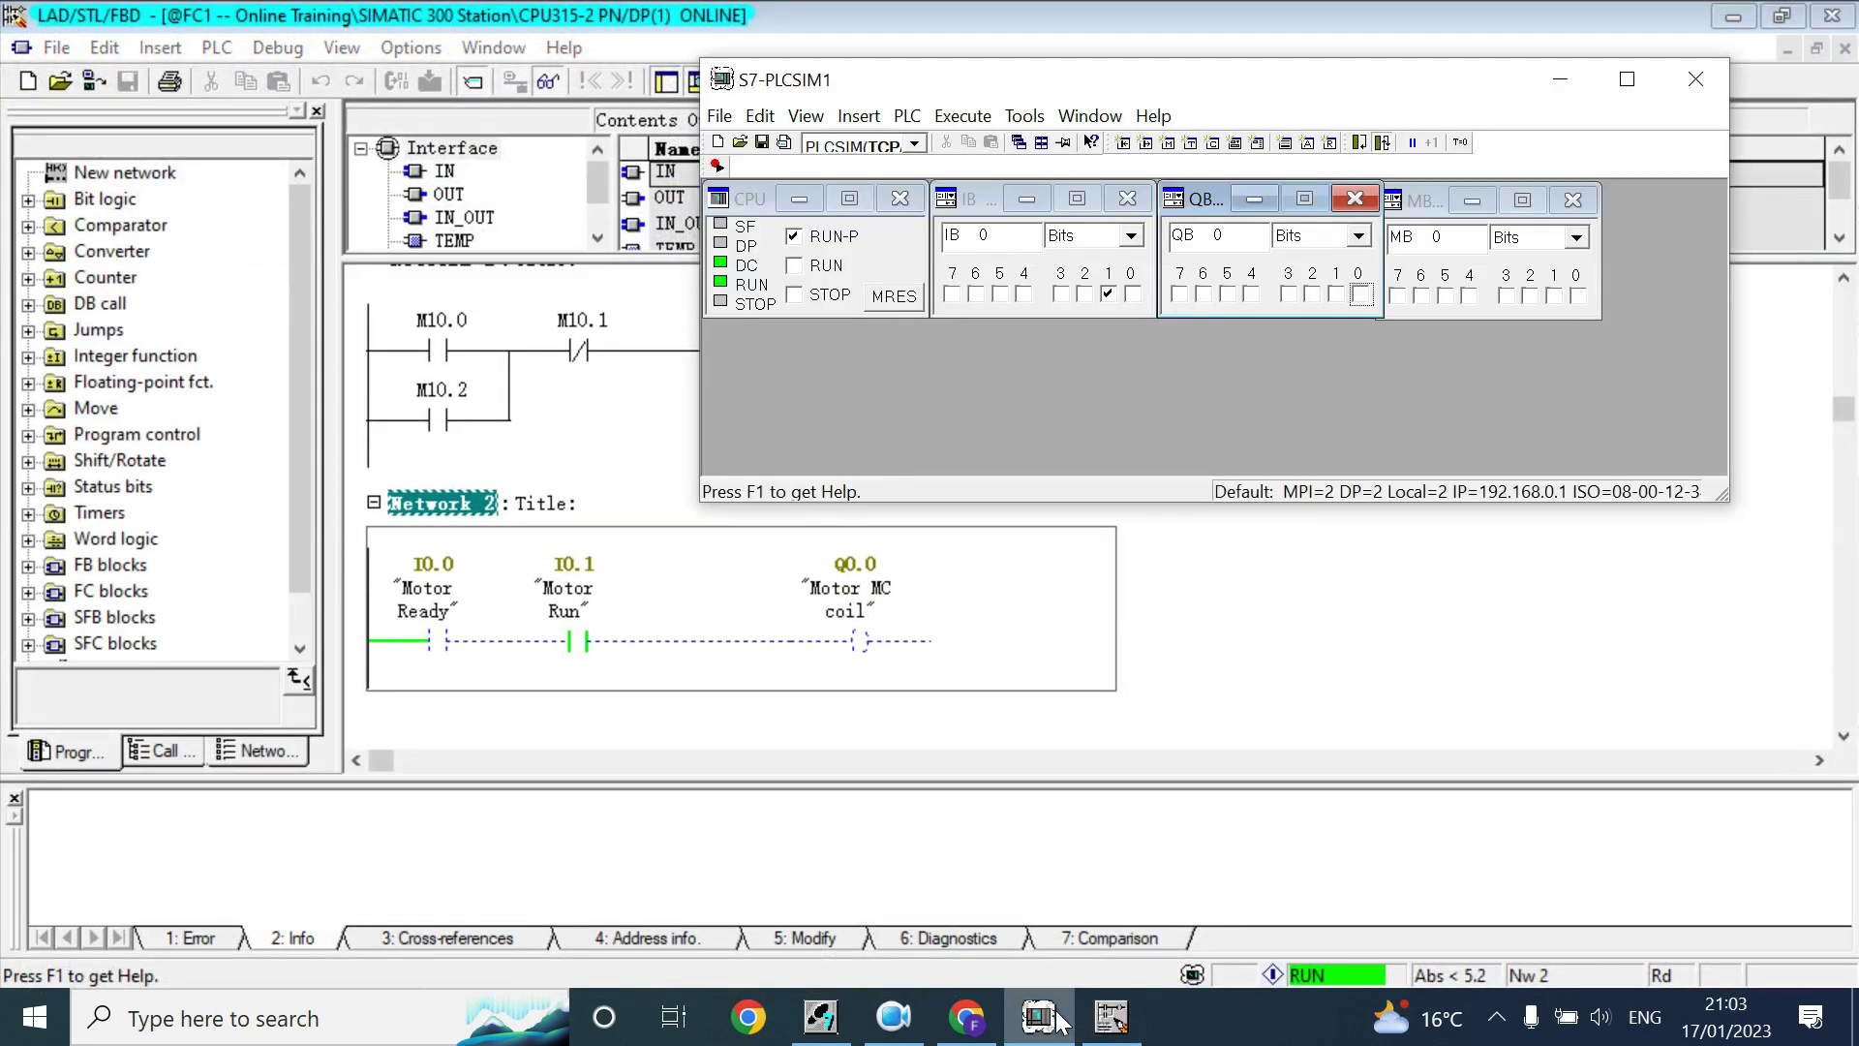
Turn I0.0 back on, check Network 1's power flow, and start editing the memory byte address
left_click(1133, 293)
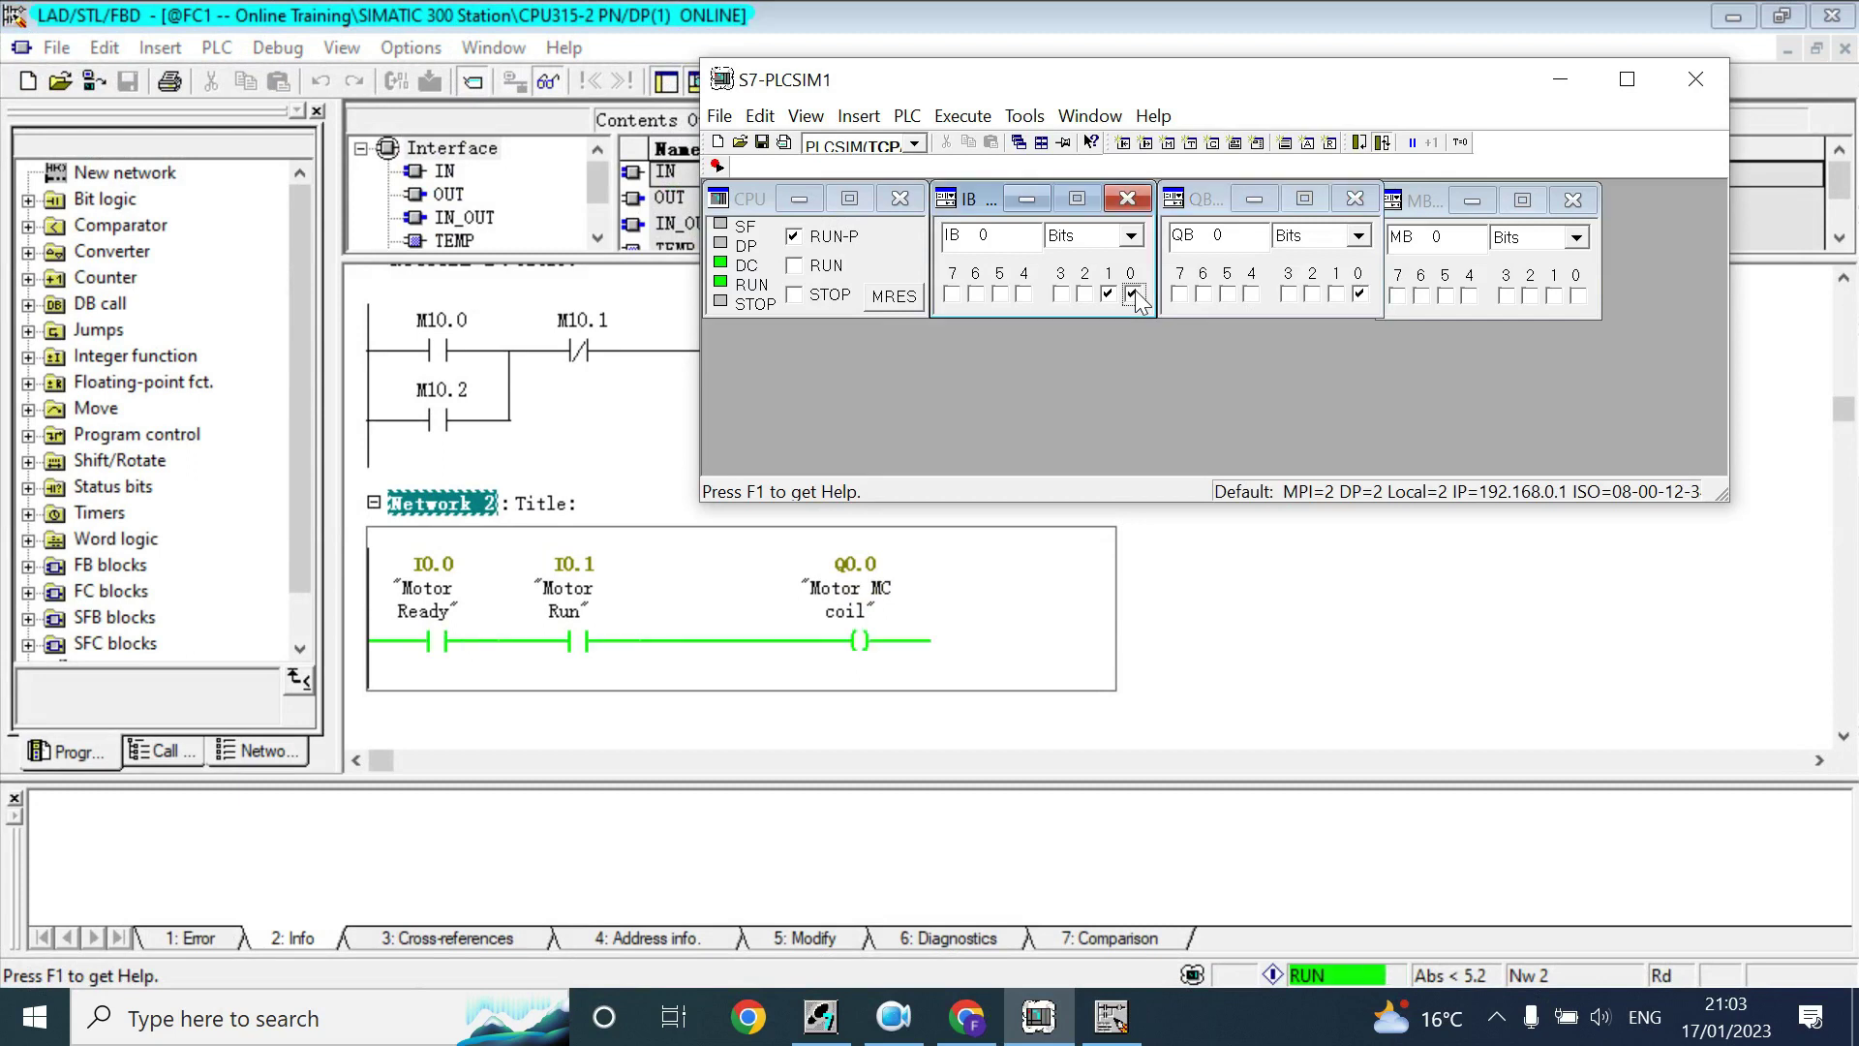
left_click_drag(1248, 75, 1513, 264)
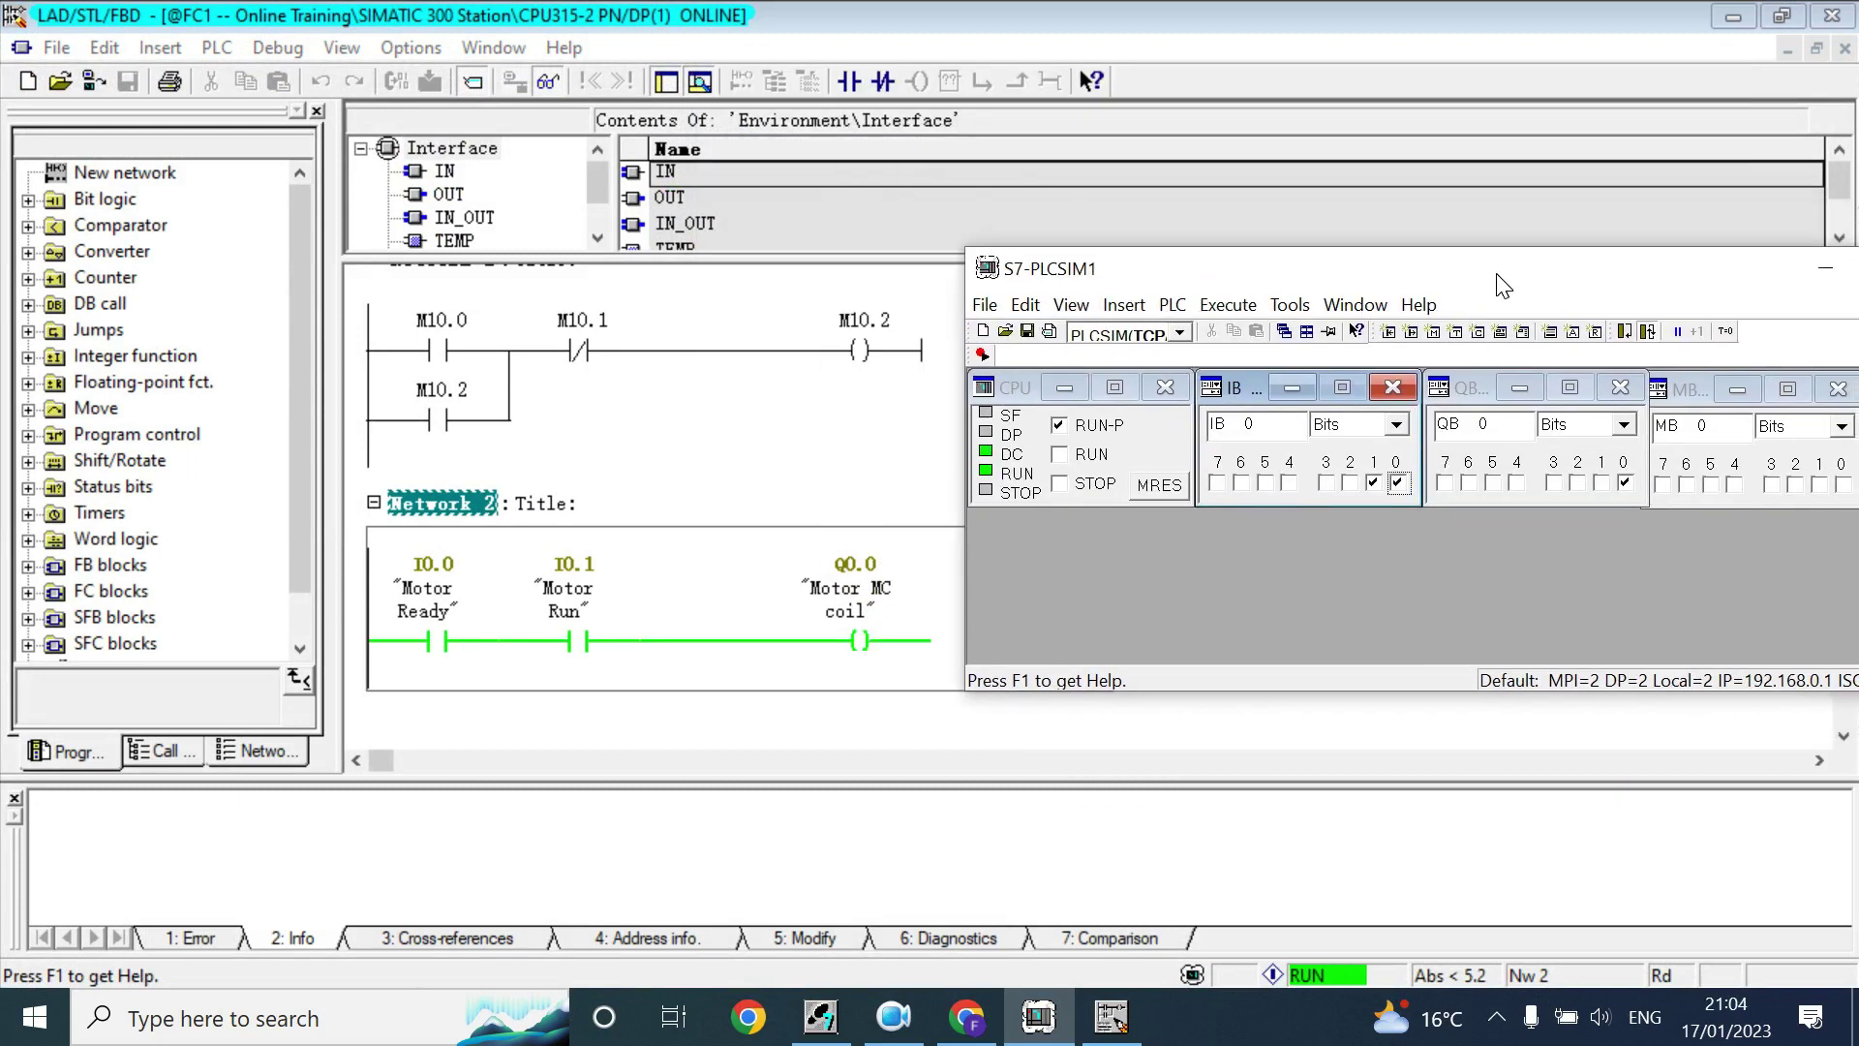
left_click(716, 452)
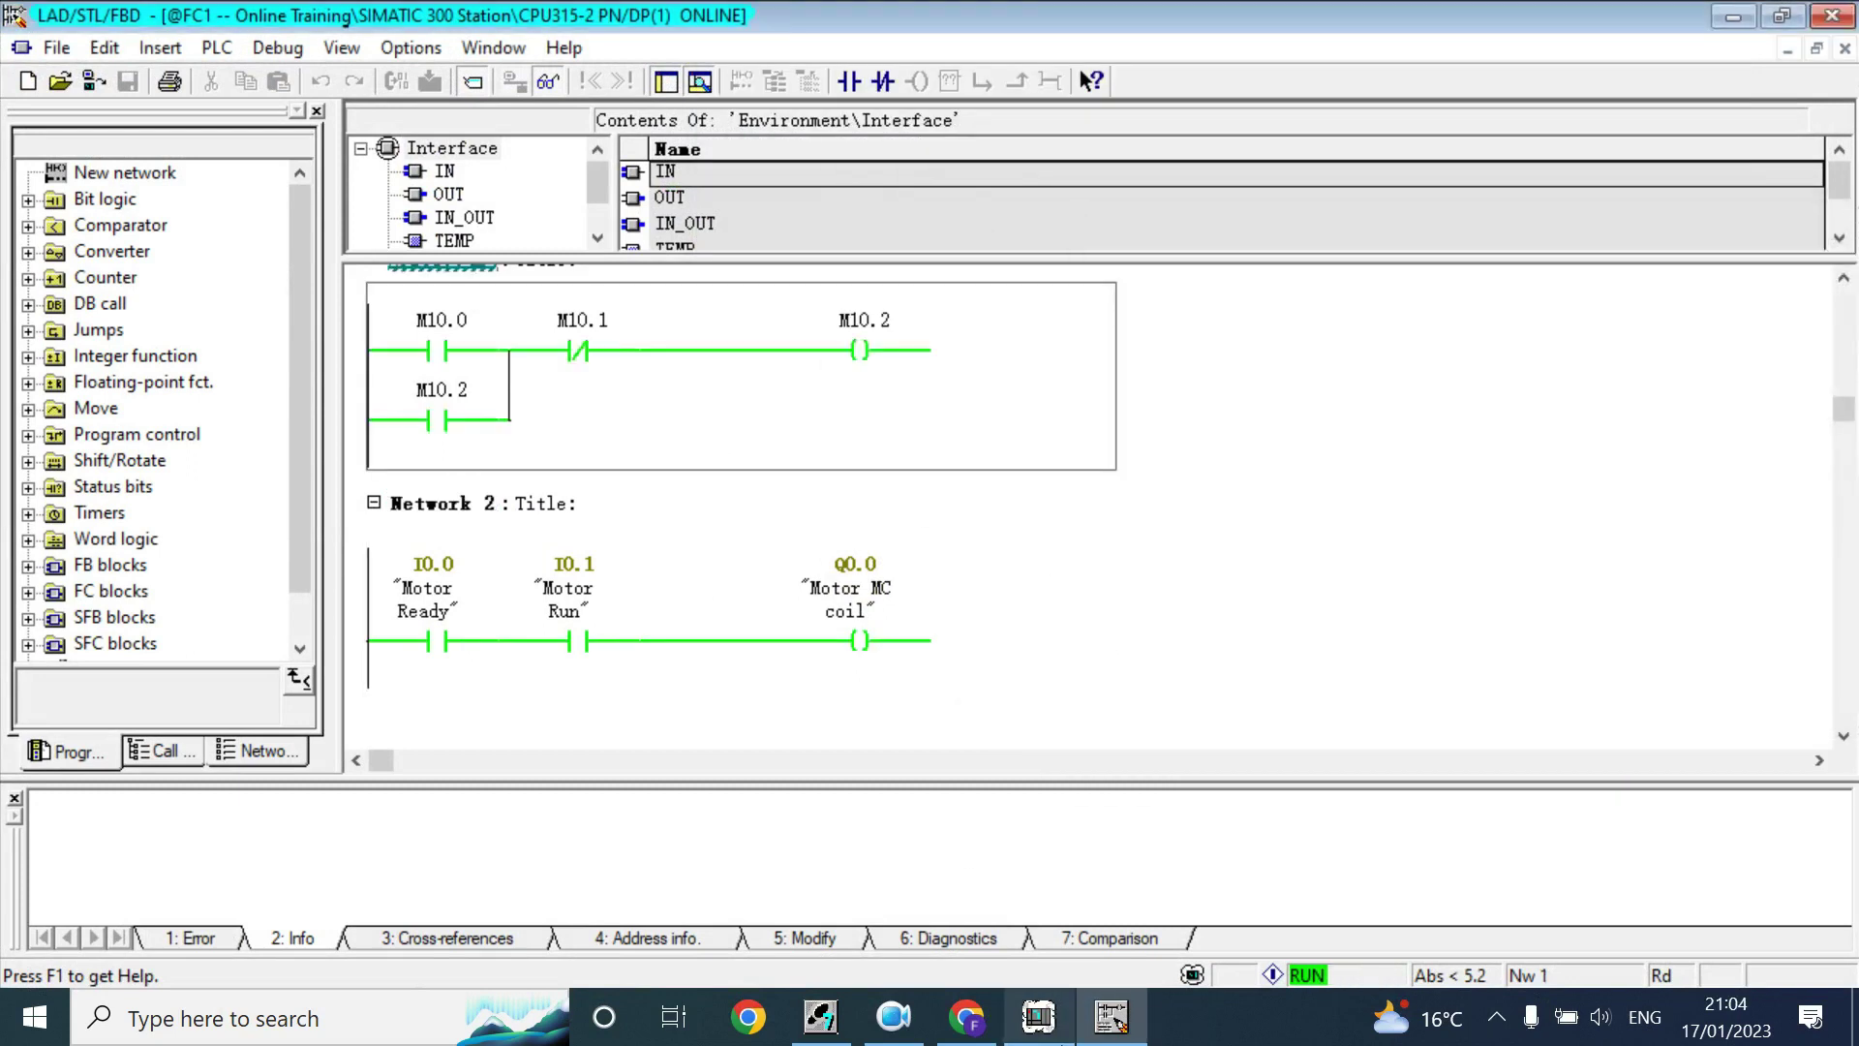
left_click(1038, 1016)
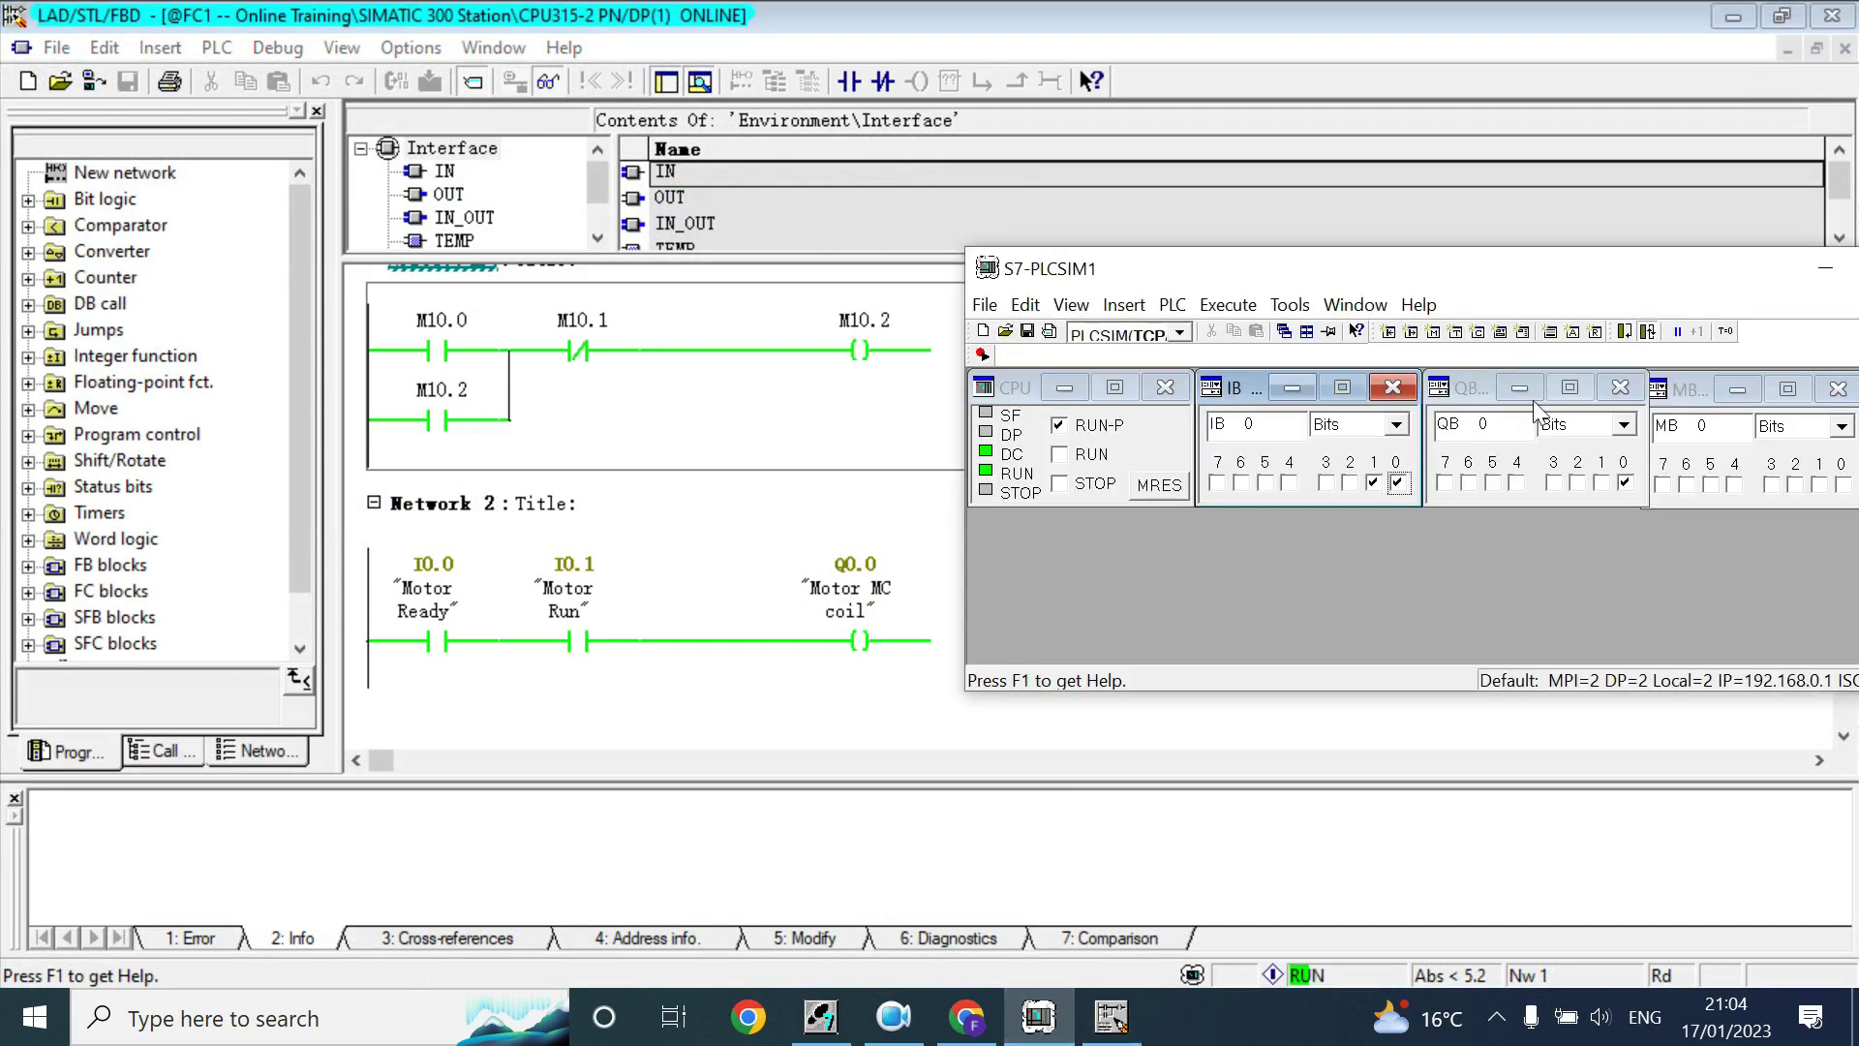
left_click_drag(1490, 283, 1377, 280)
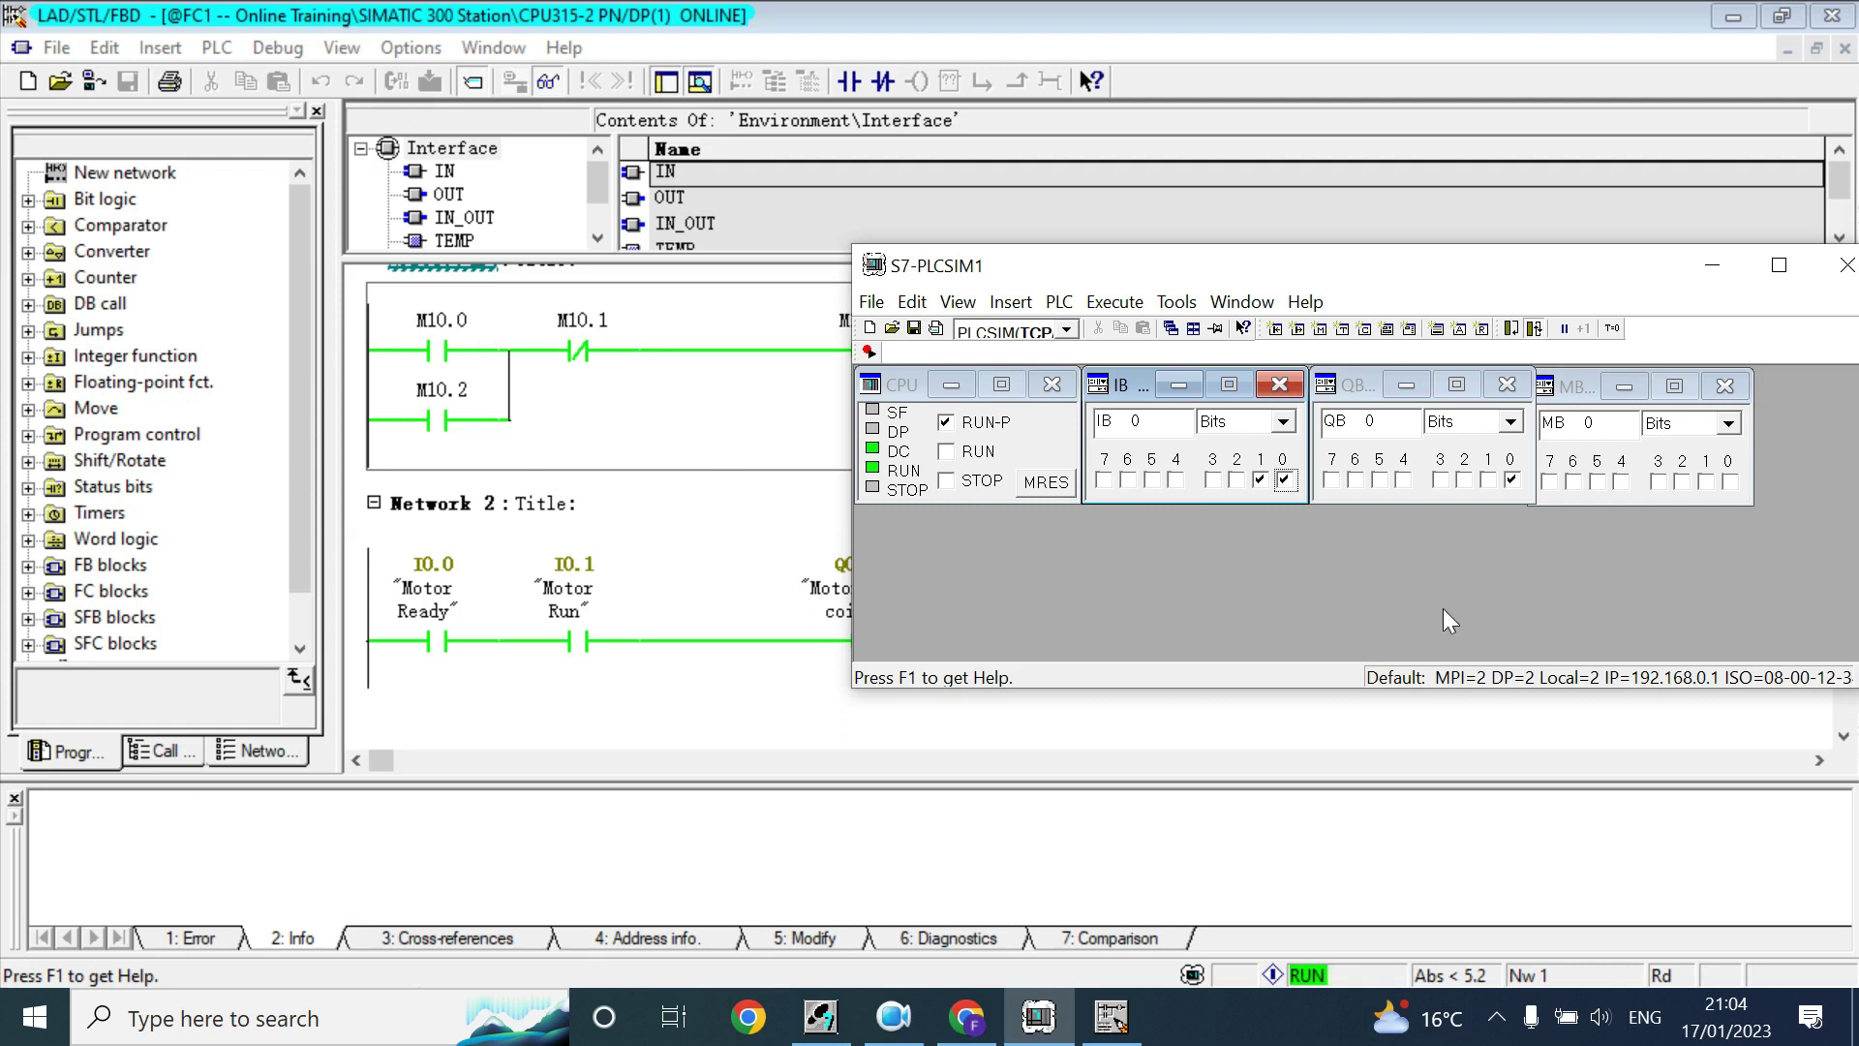
left_click(1593, 423)
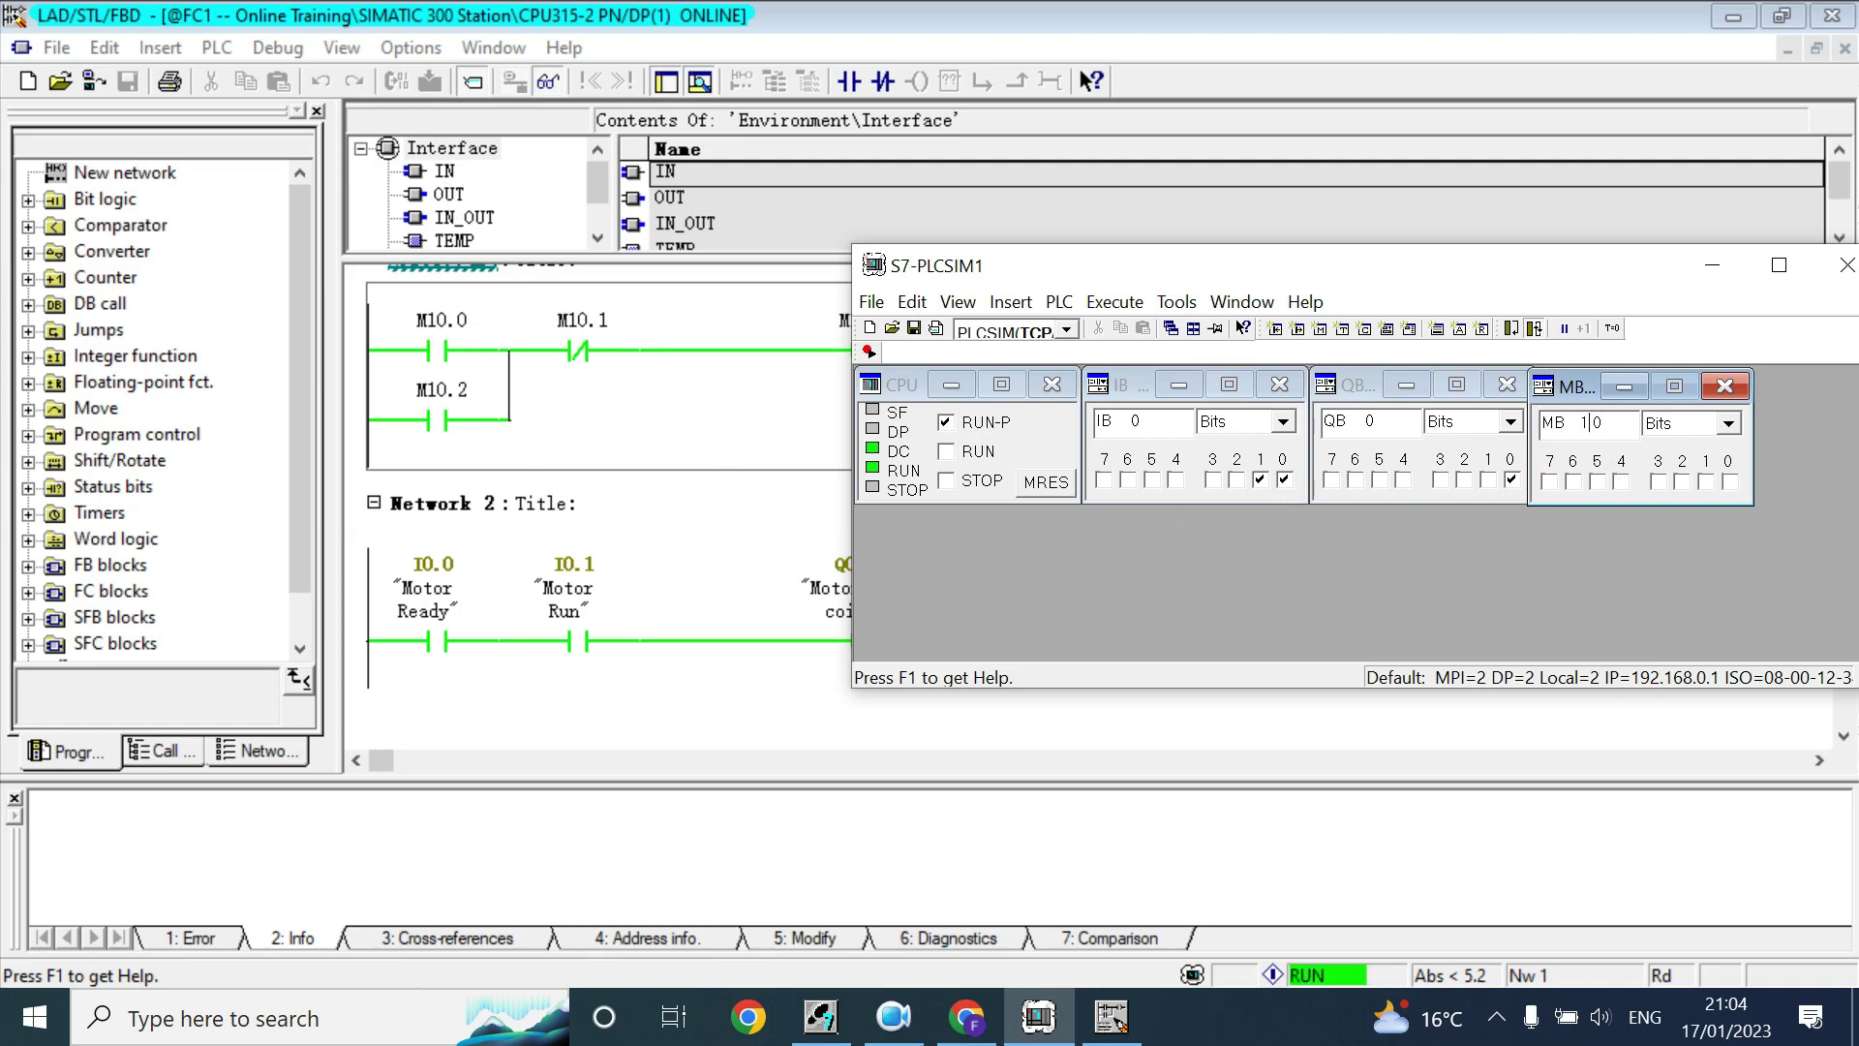
Replace the invalid memory monitor with a new Bit Memory window addressed to MB 10
key("Return")
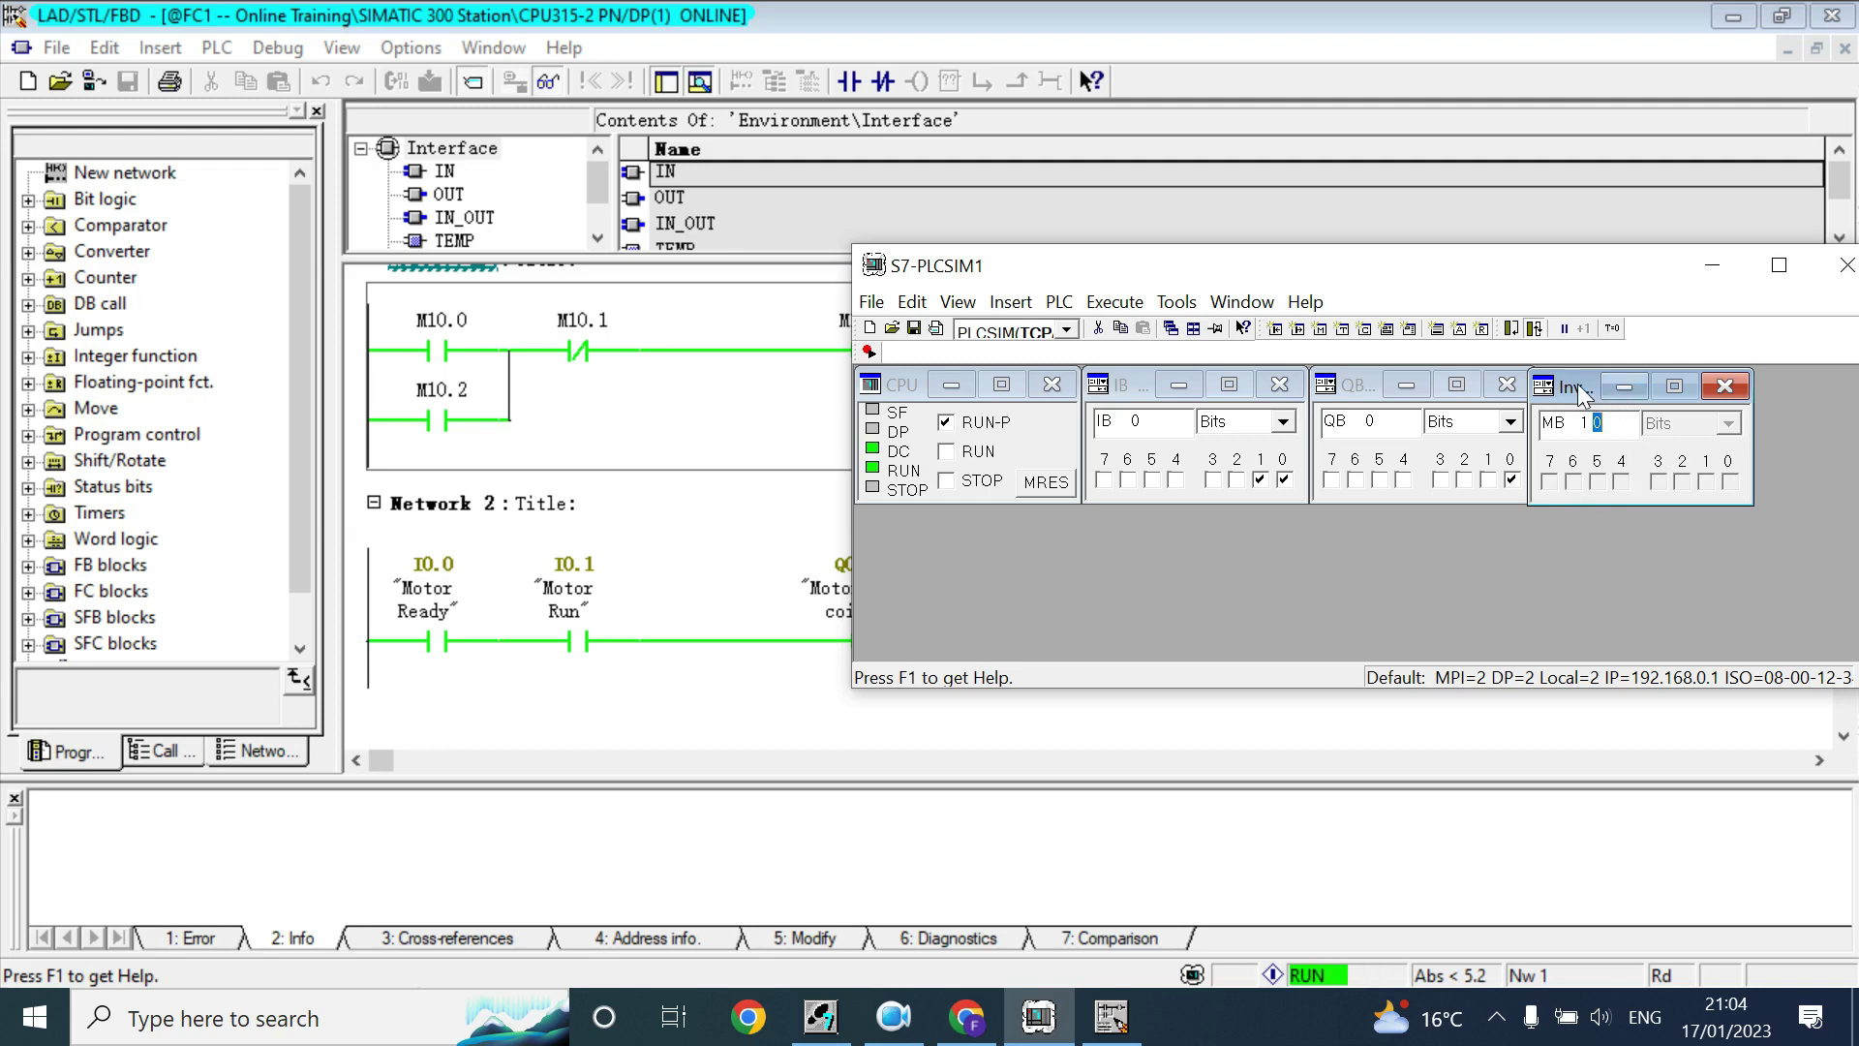
left_click(1725, 385)
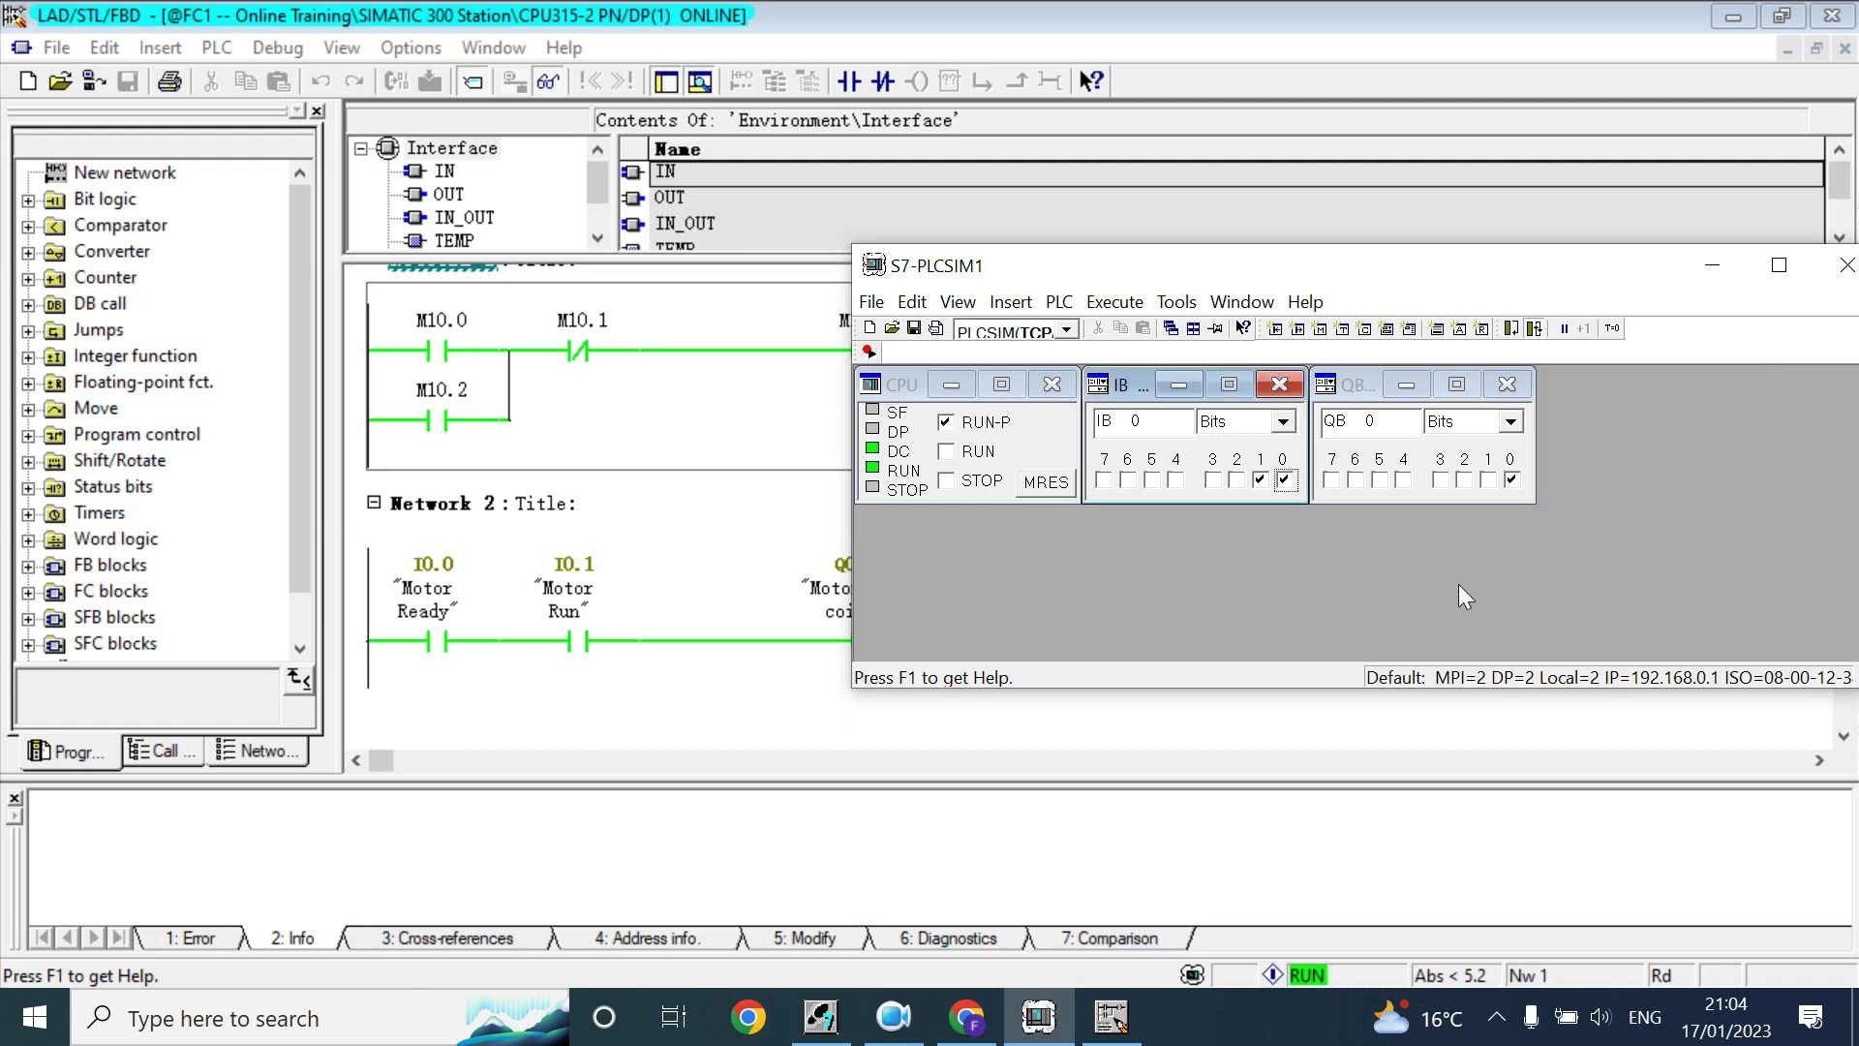
left_click(1341, 328)
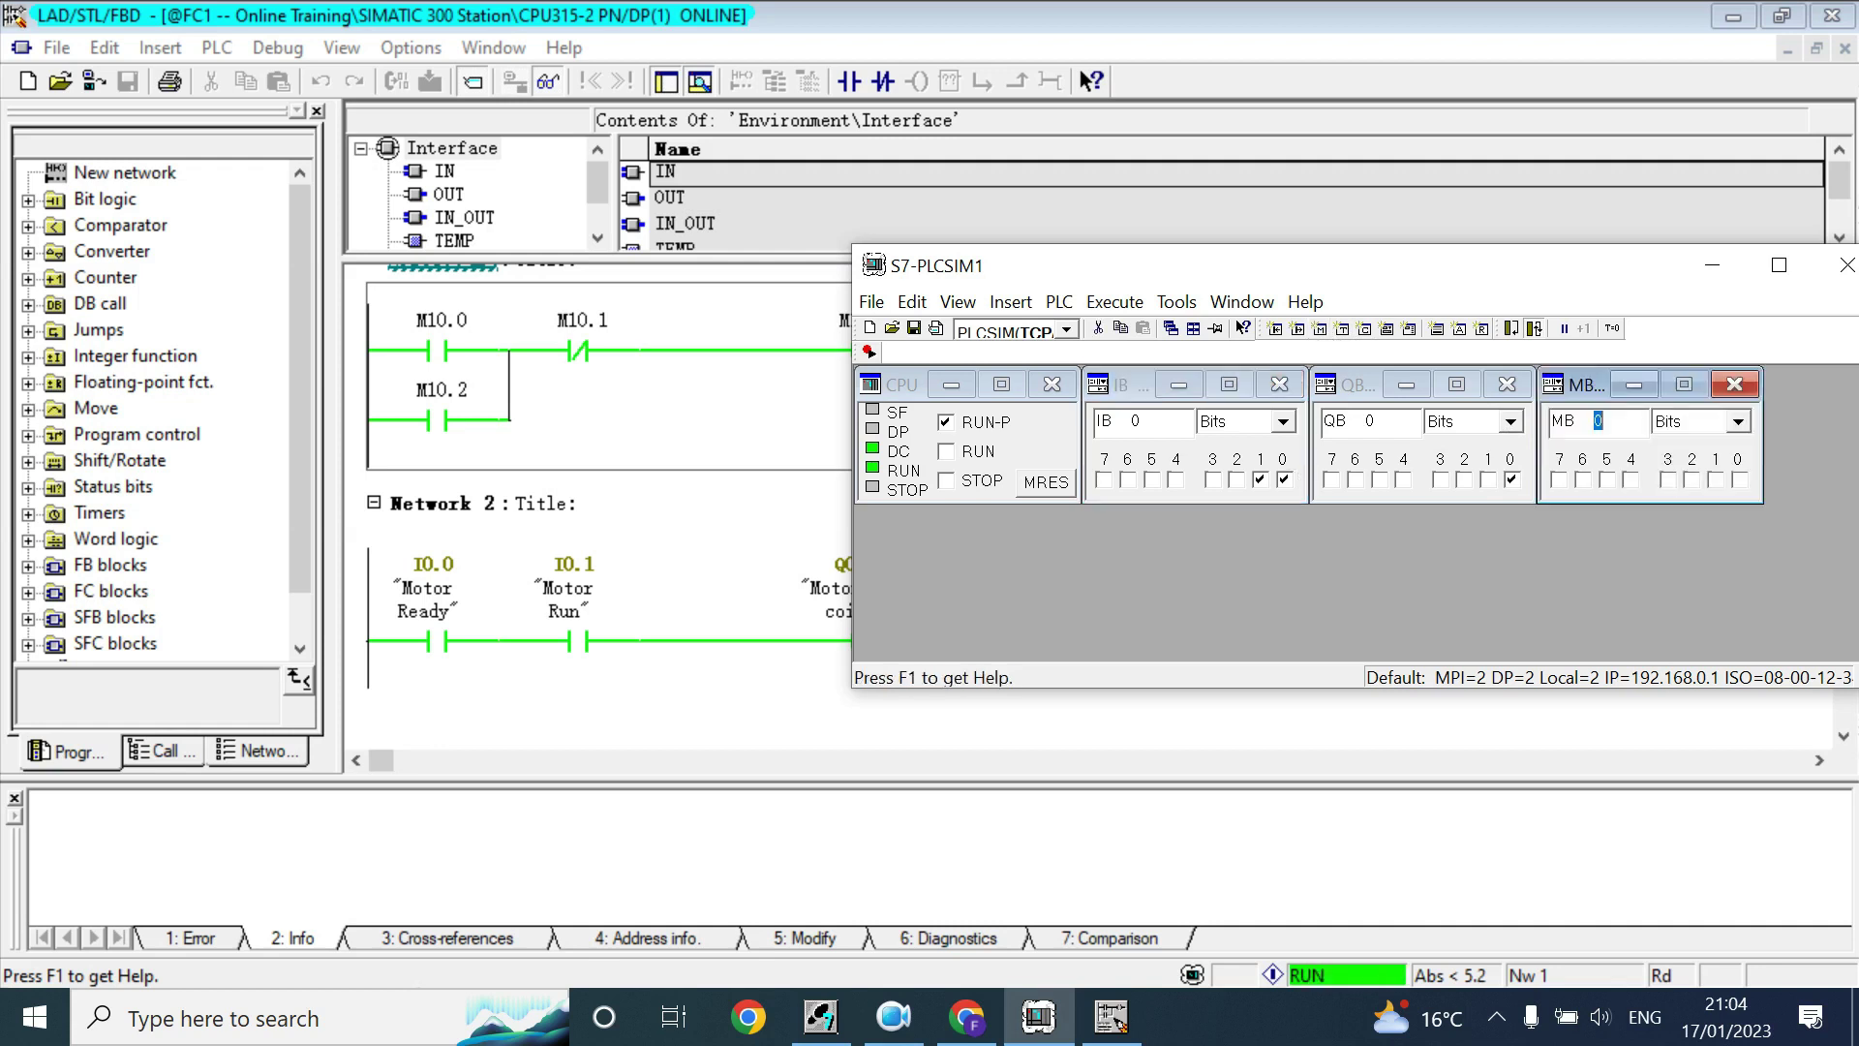
type("10")
key("Return")
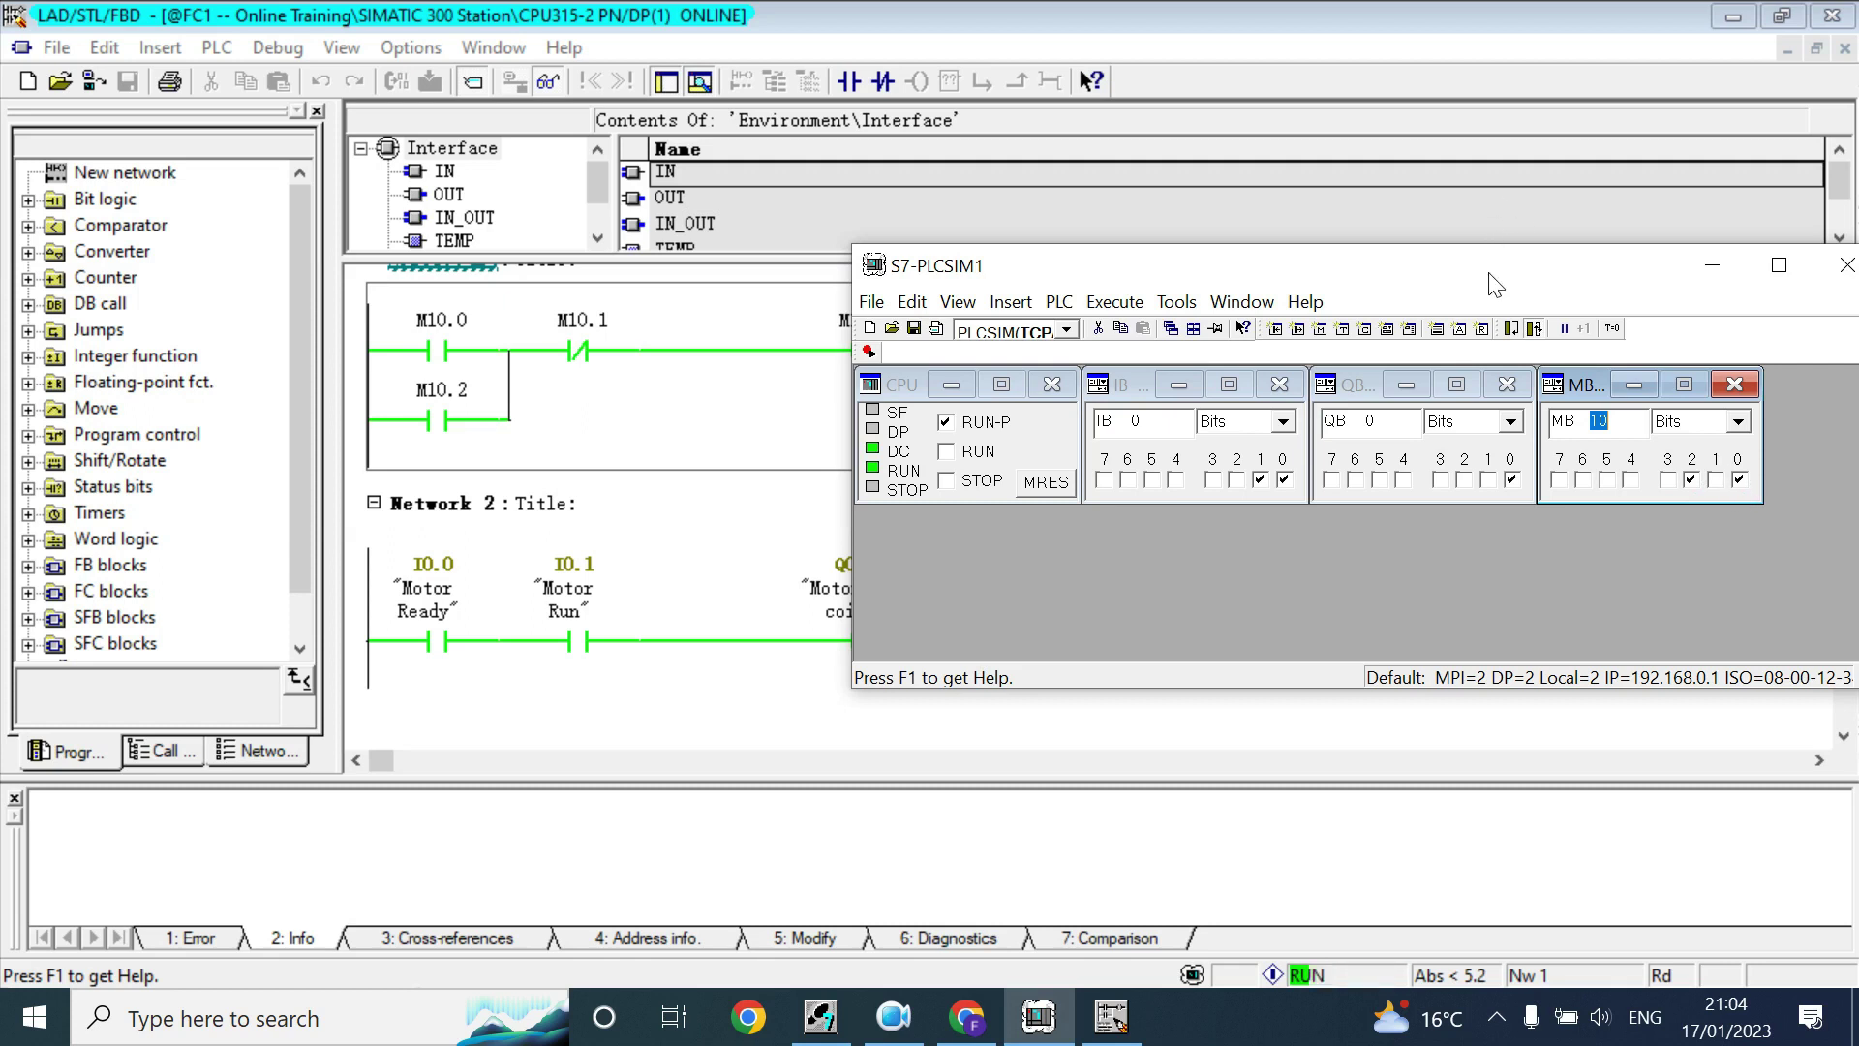
left_click_drag(1496, 283, 1293, 448)
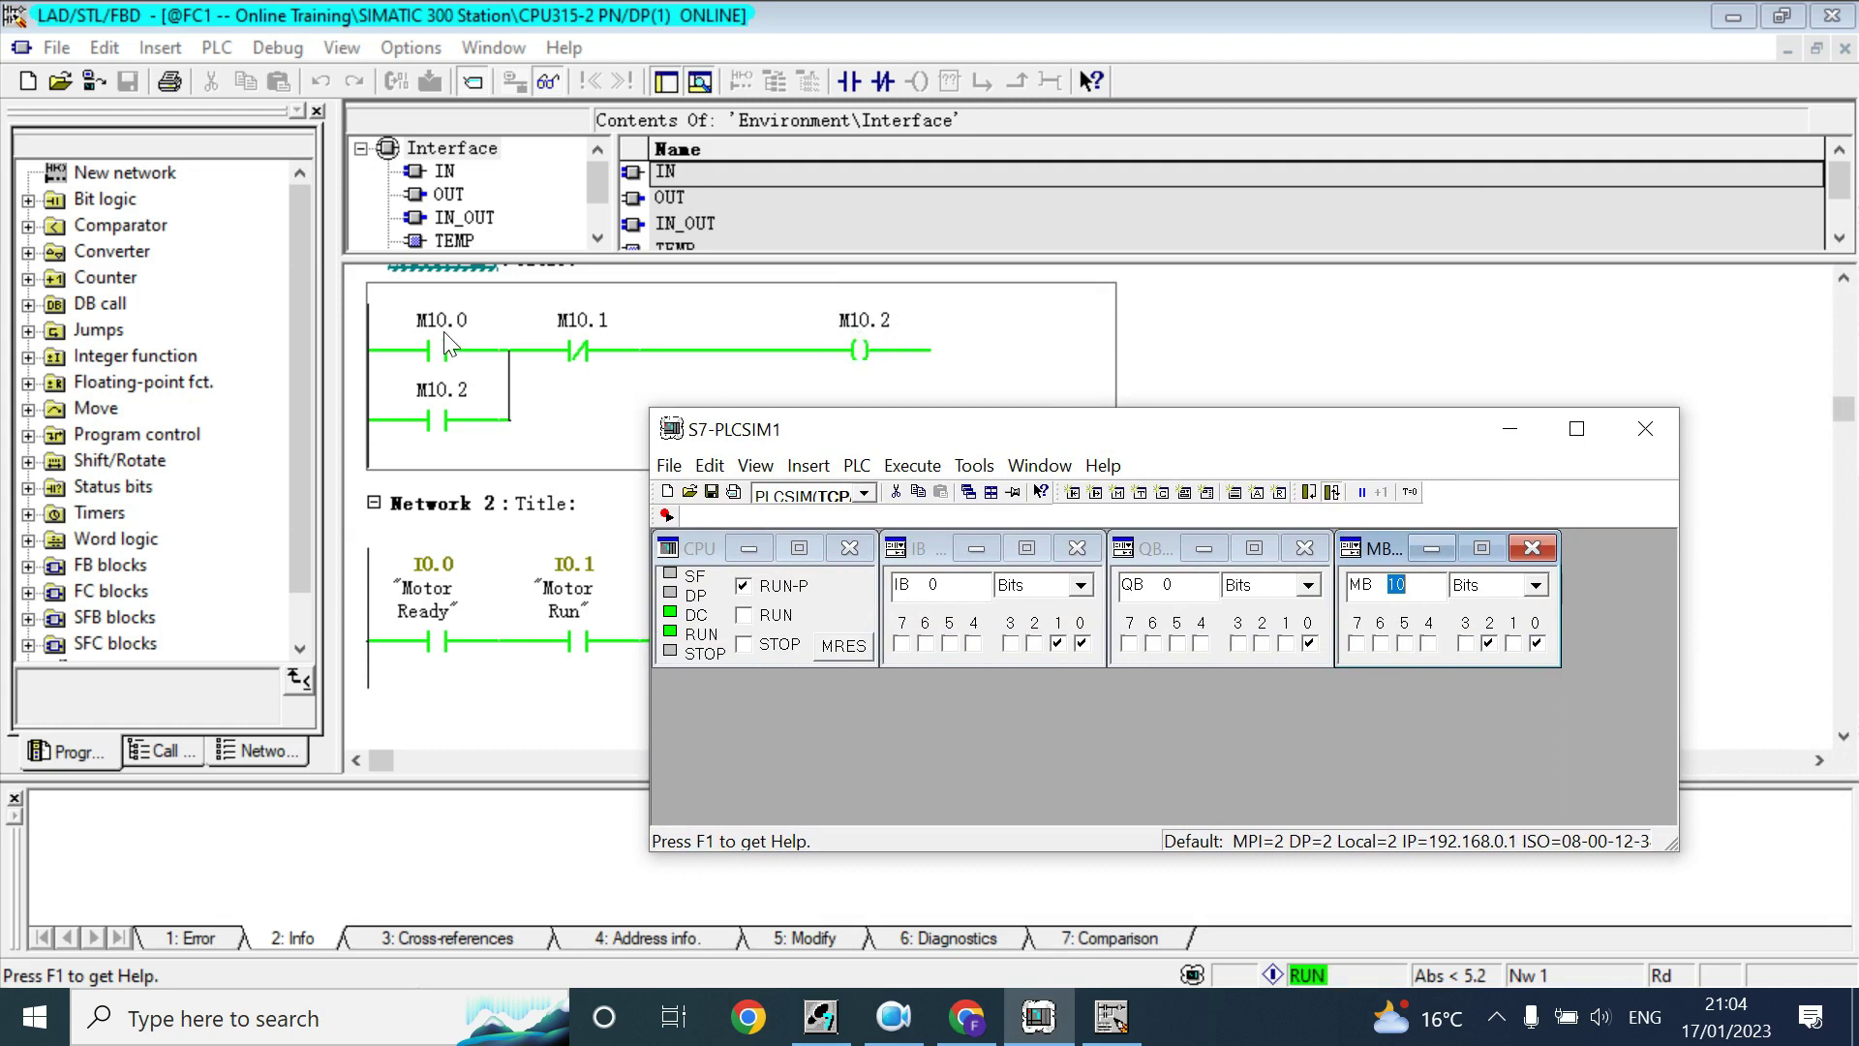
In the MB 10 monitor, clear bit M10.0 and set M10.1, then collapse the Bit logic group in the LAD editor
left_click(1536, 644)
left_click(1514, 643)
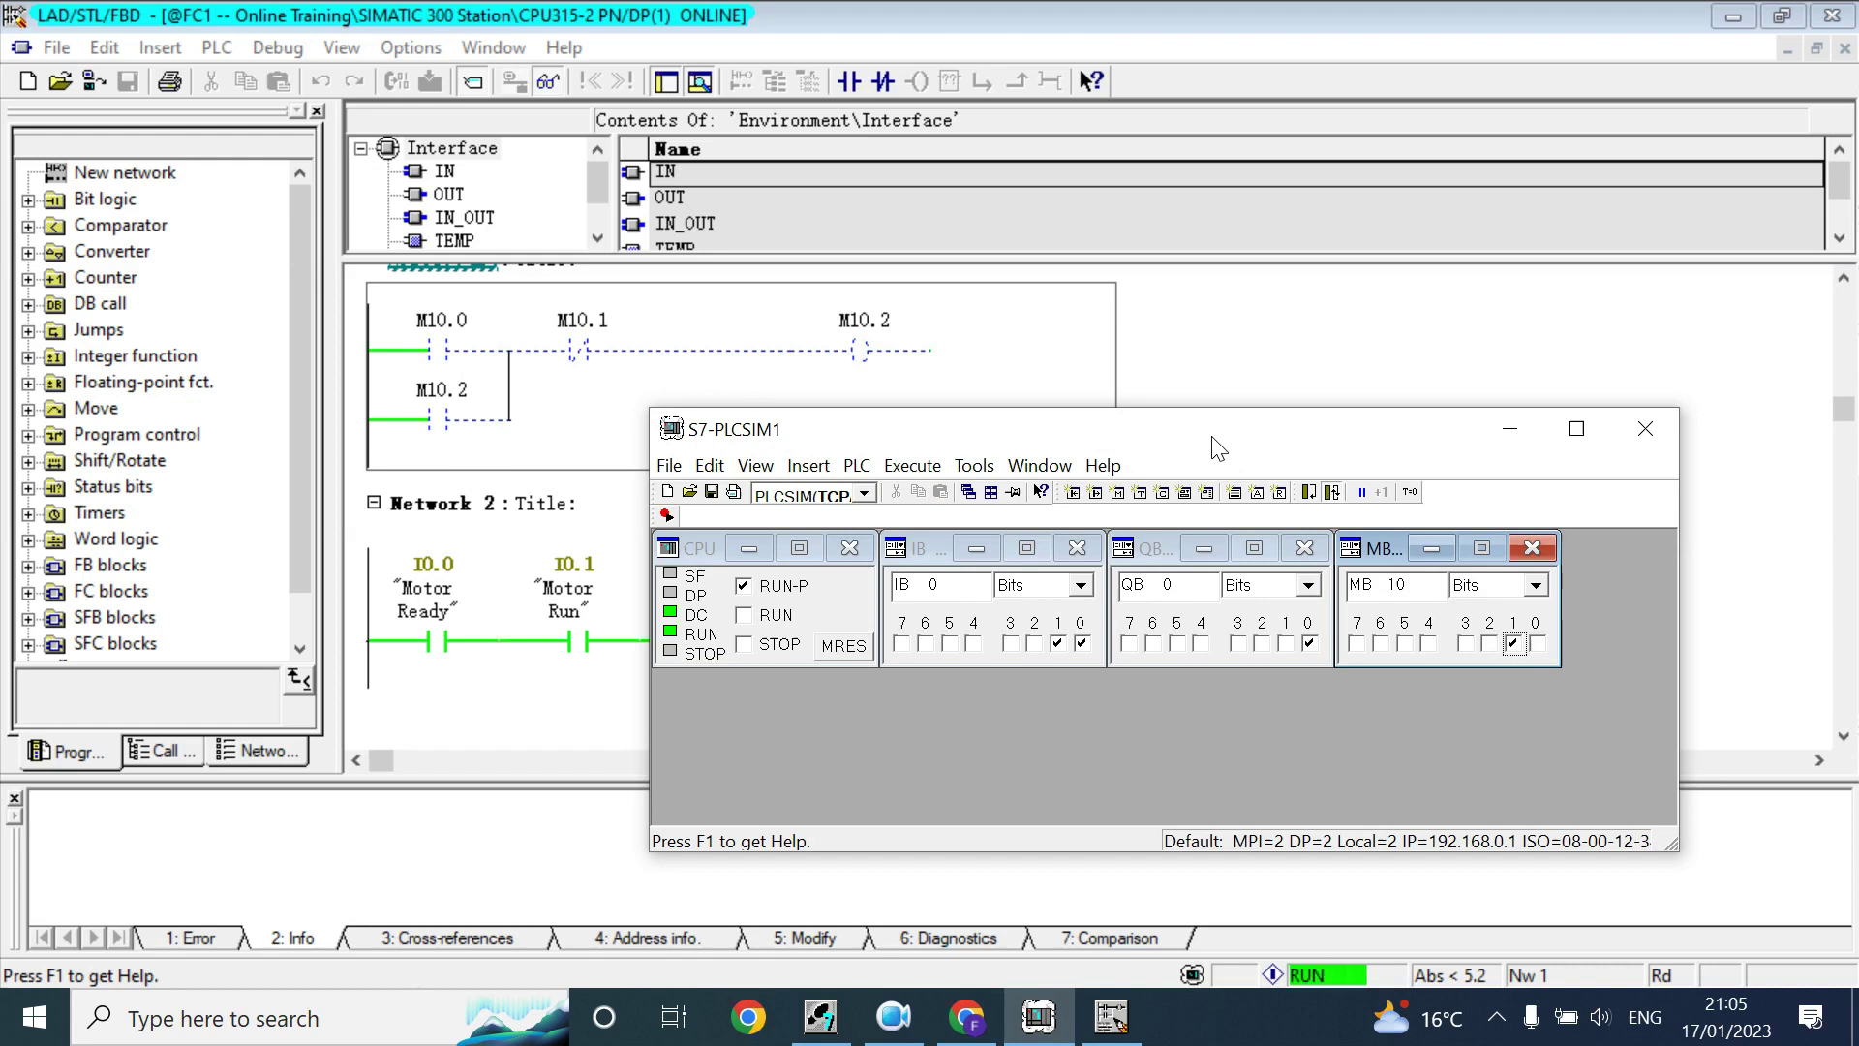
left_click_drag(1218, 448, 1171, 365)
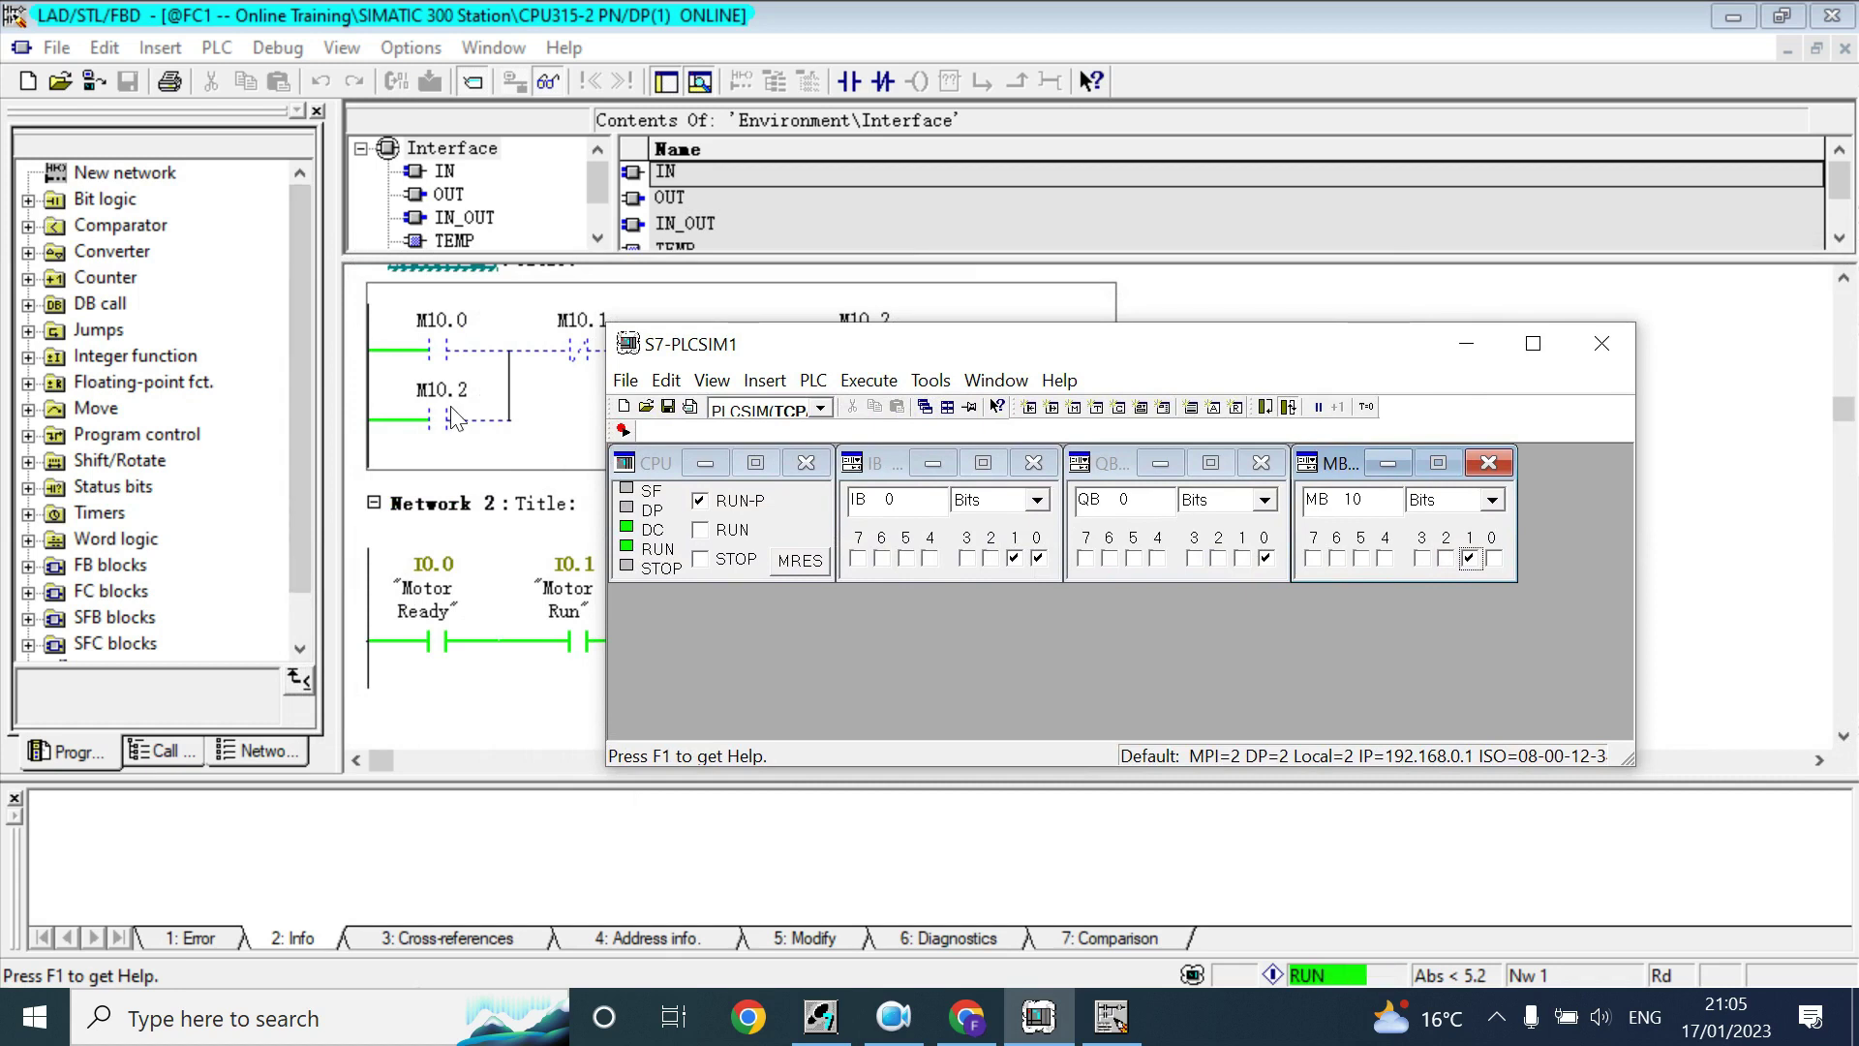
left_click(28, 199)
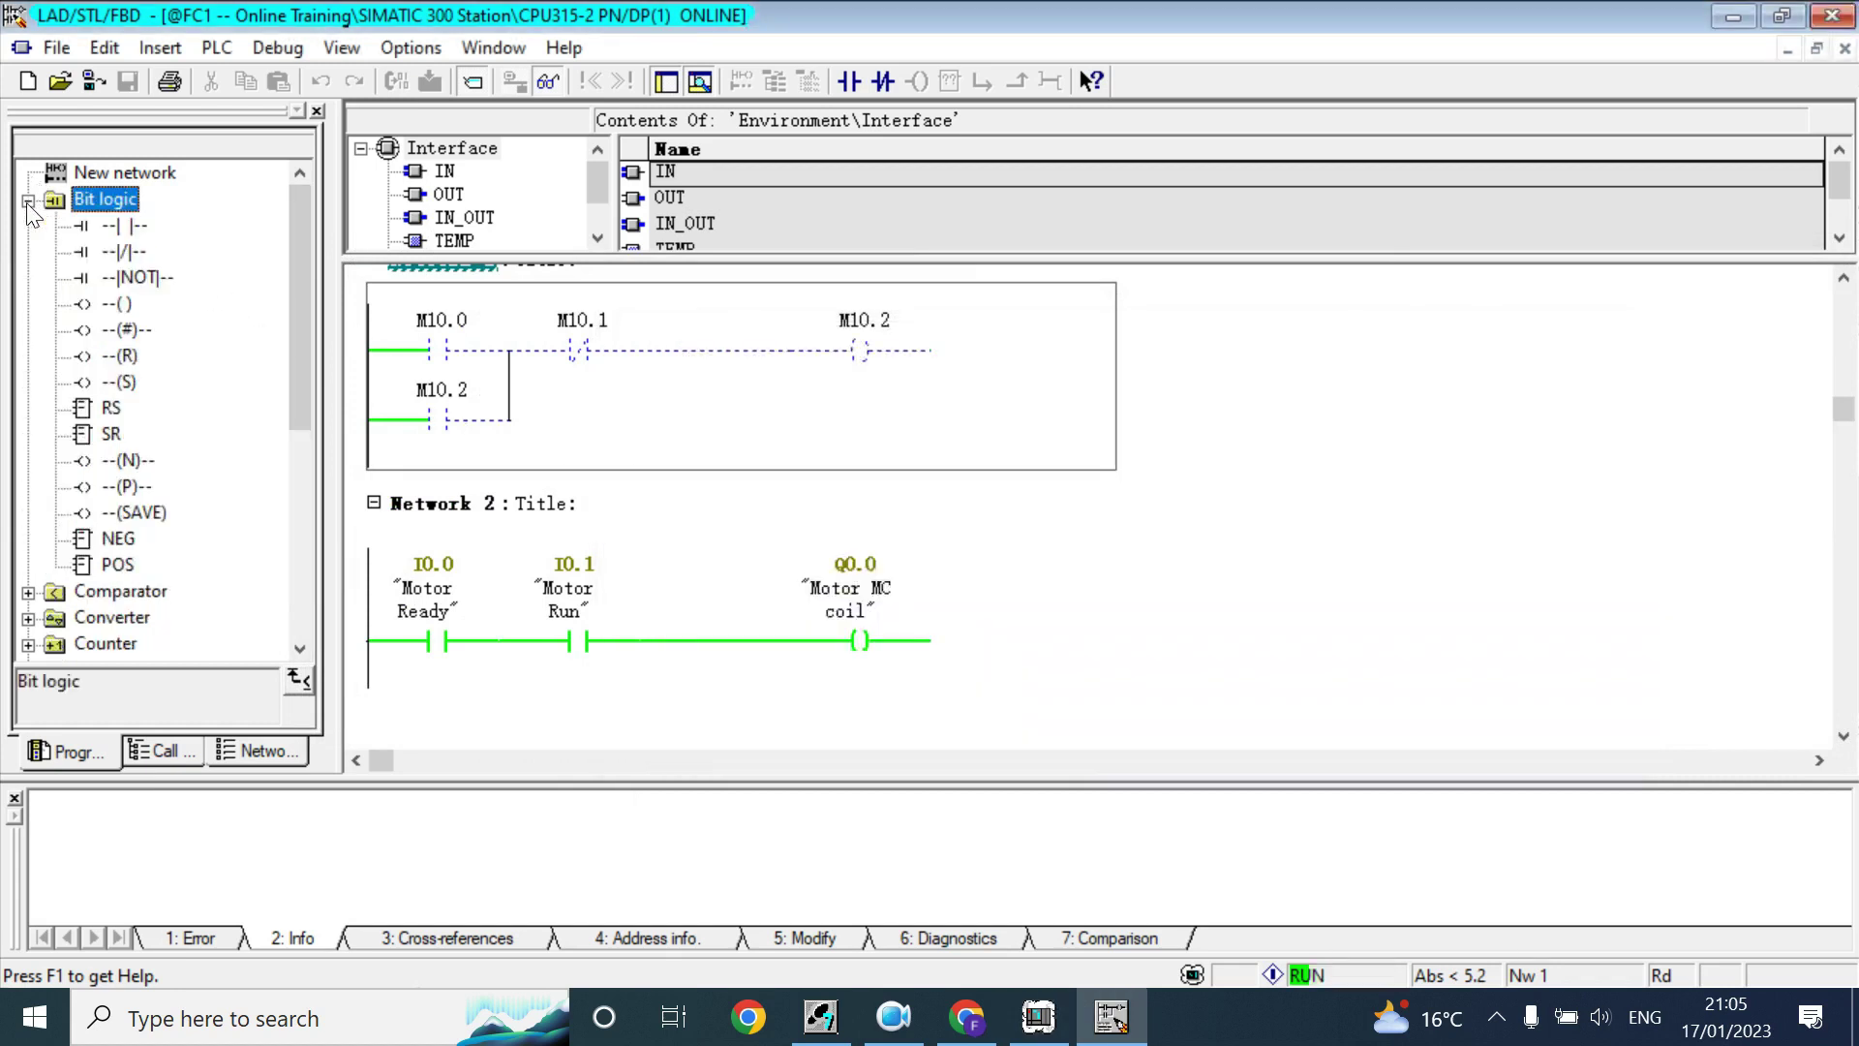
left_click(28, 199)
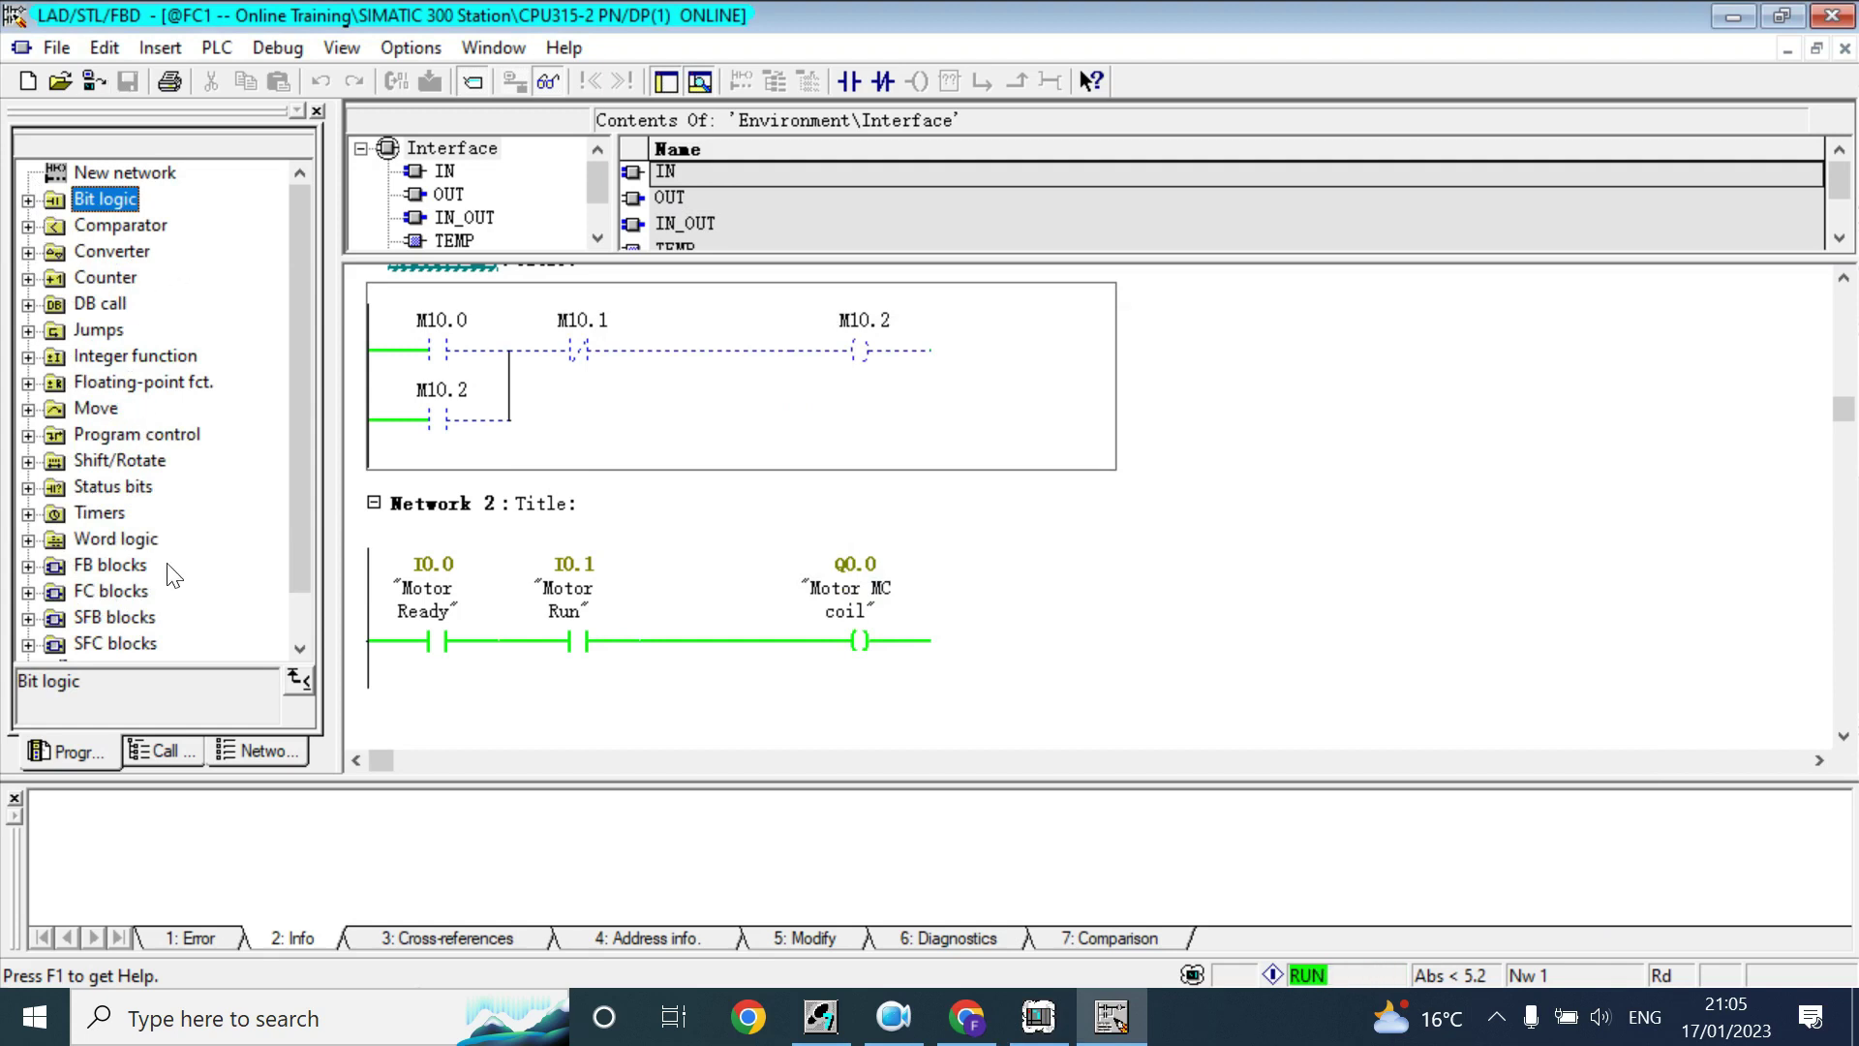